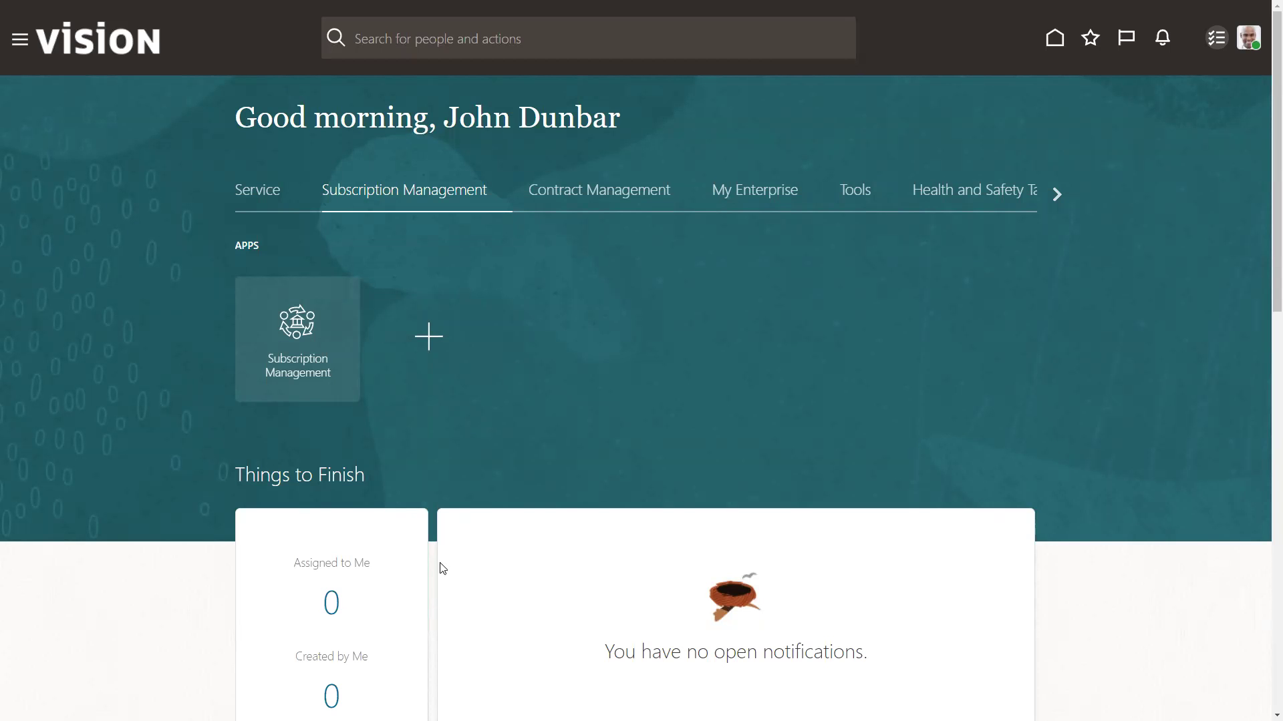
- Open Subscription Management's configuration settings to reach the Manage Subscription Rules page
{"action": "left_click", "coordinate": [289, 323]}
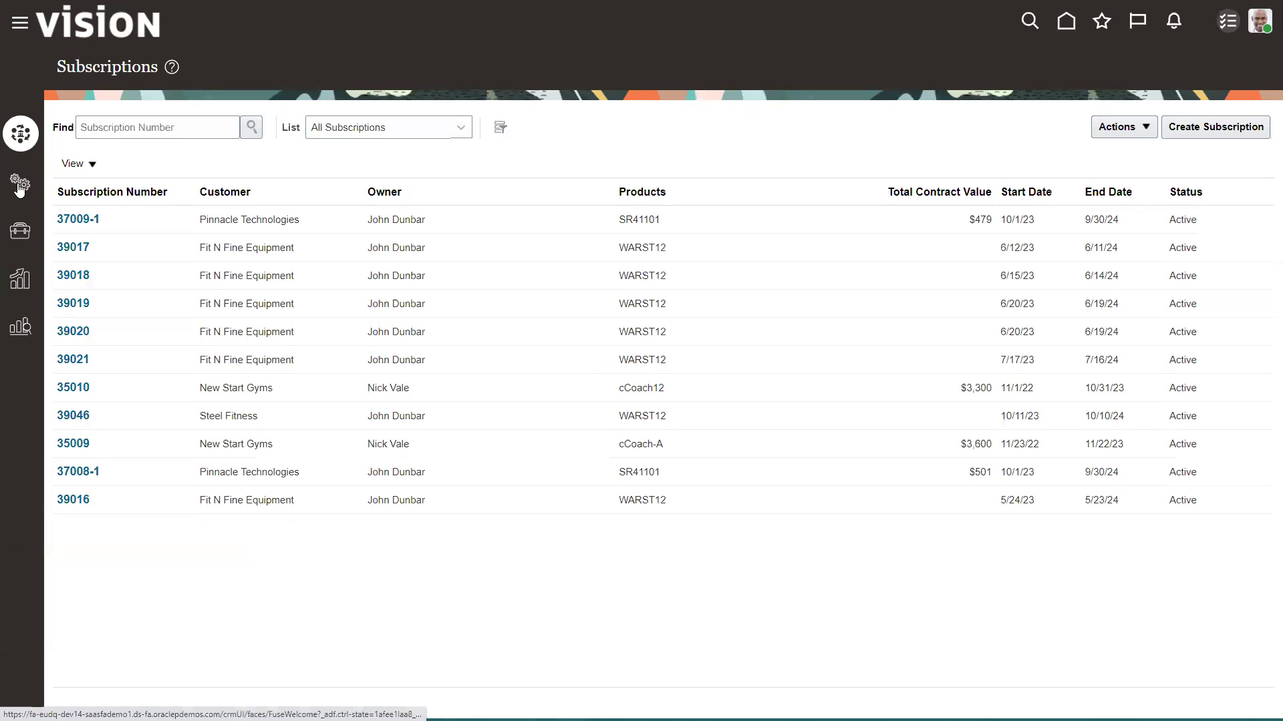
{"action": "left_click", "coordinate": [19, 186]}
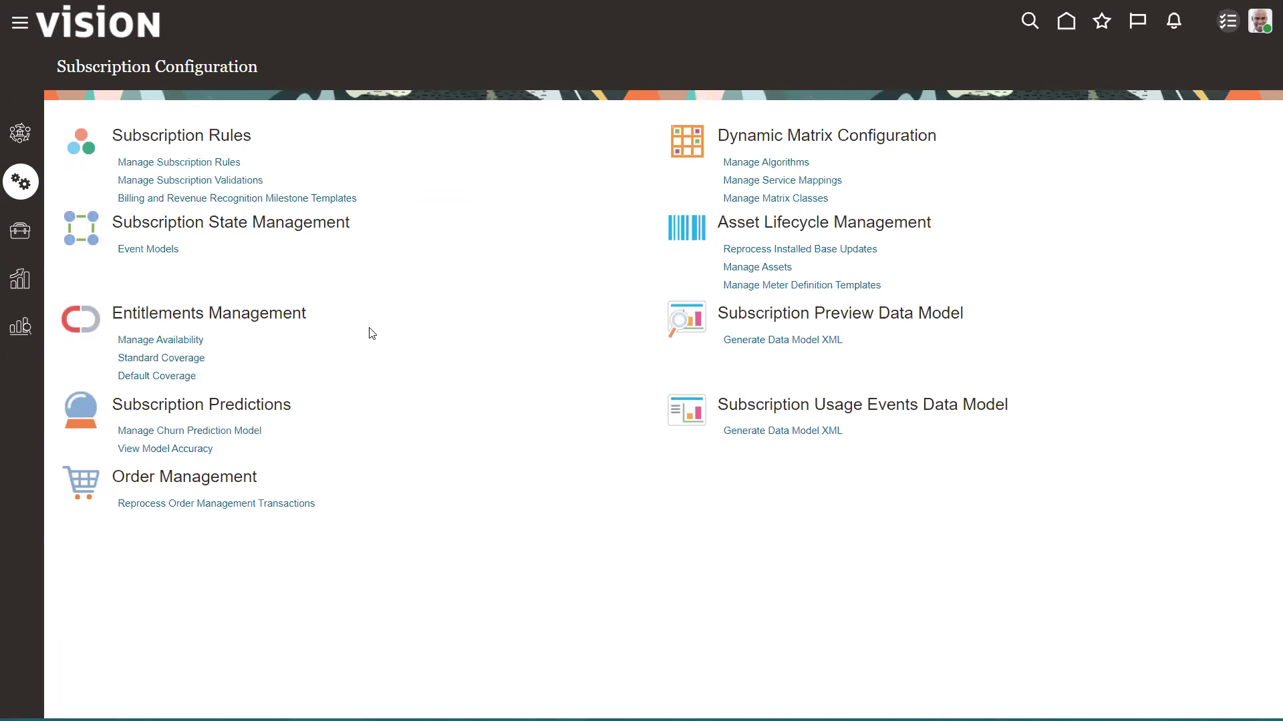
{"action": "mouse_move", "coordinate": [44, 299]}
{"action": "left_mouse_down"}
{"action": "mouse_move", "coordinate": [357, 430]}
{"action": "mouse_move", "coordinate": [357, 389]}
{"action": "left_mouse_up"}
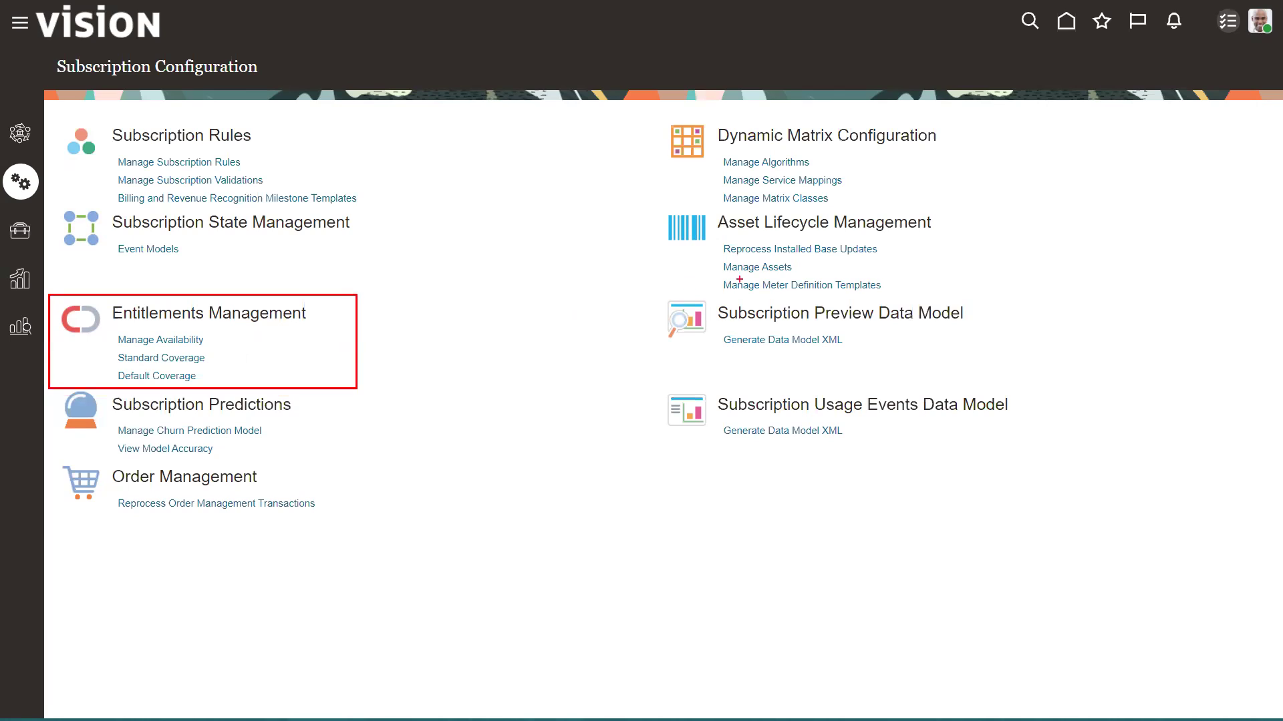
{"action": "left_click_drag", "start_coordinate": [713, 239], "coordinate": [891, 259]}
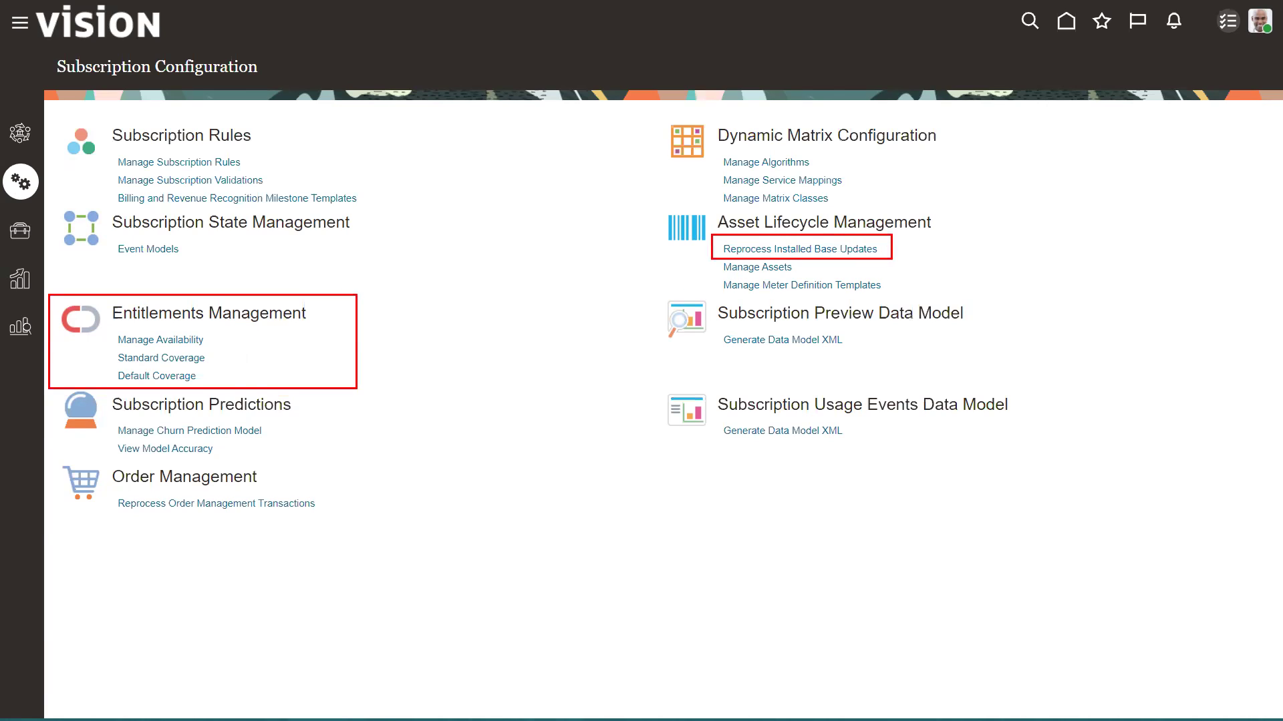
{"action": "mouse_move", "coordinate": [109, 150]}
{"action": "left_mouse_down"}
{"action": "mouse_move", "coordinate": [153, 169]}
{"action": "mouse_move", "coordinate": [263, 172]}
{"action": "left_mouse_up"}
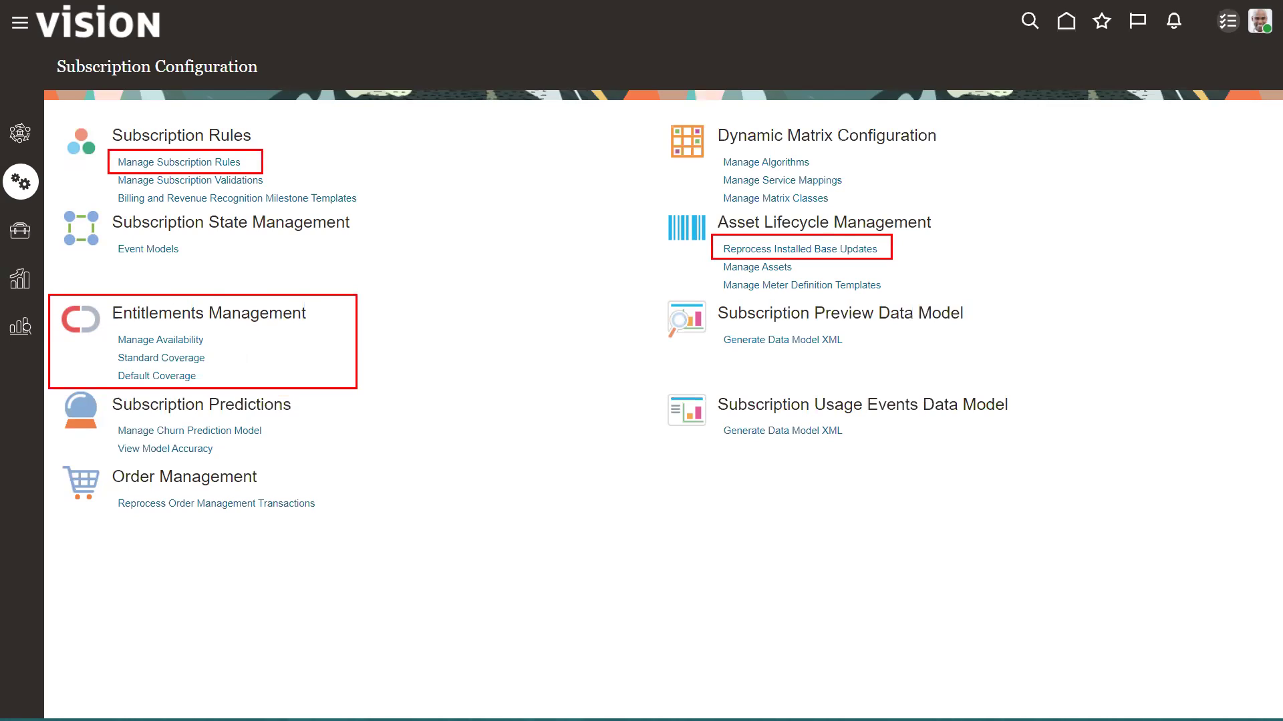
{"action": "key", "text": "Escape"}
{"action": "left_click", "coordinate": [172, 170]}
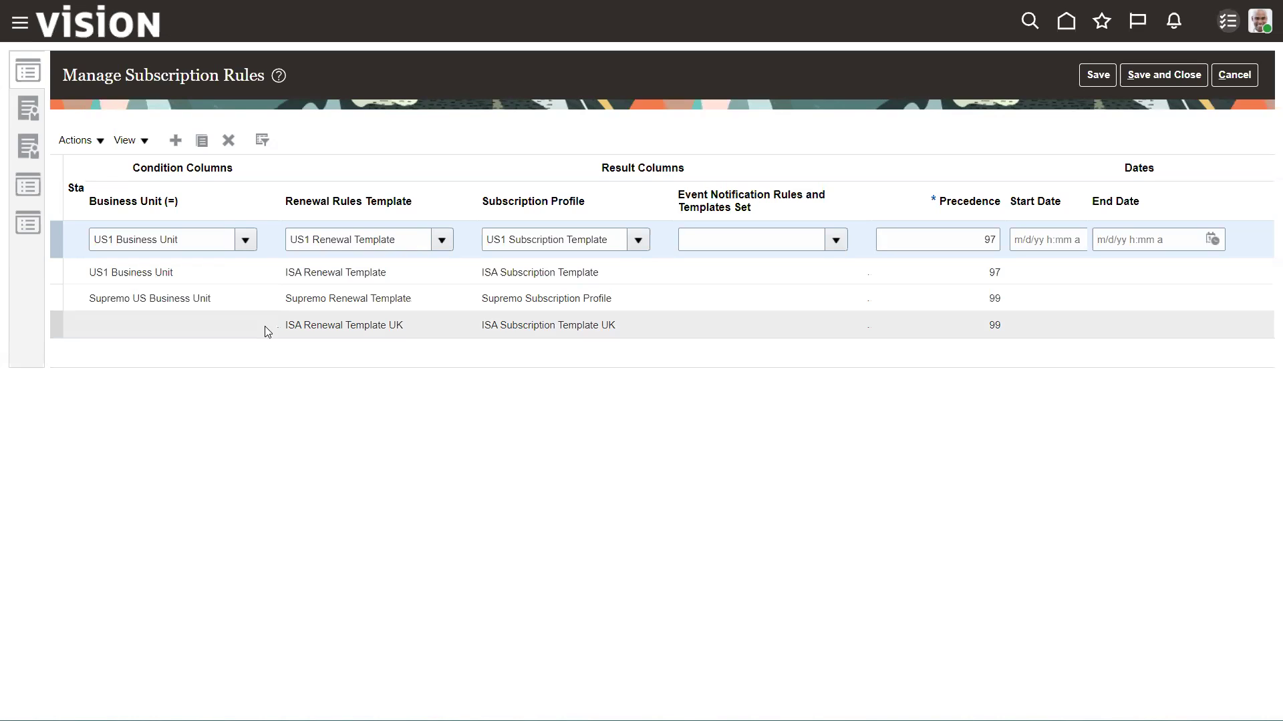
{"action": "left_click", "coordinate": [21, 230]}
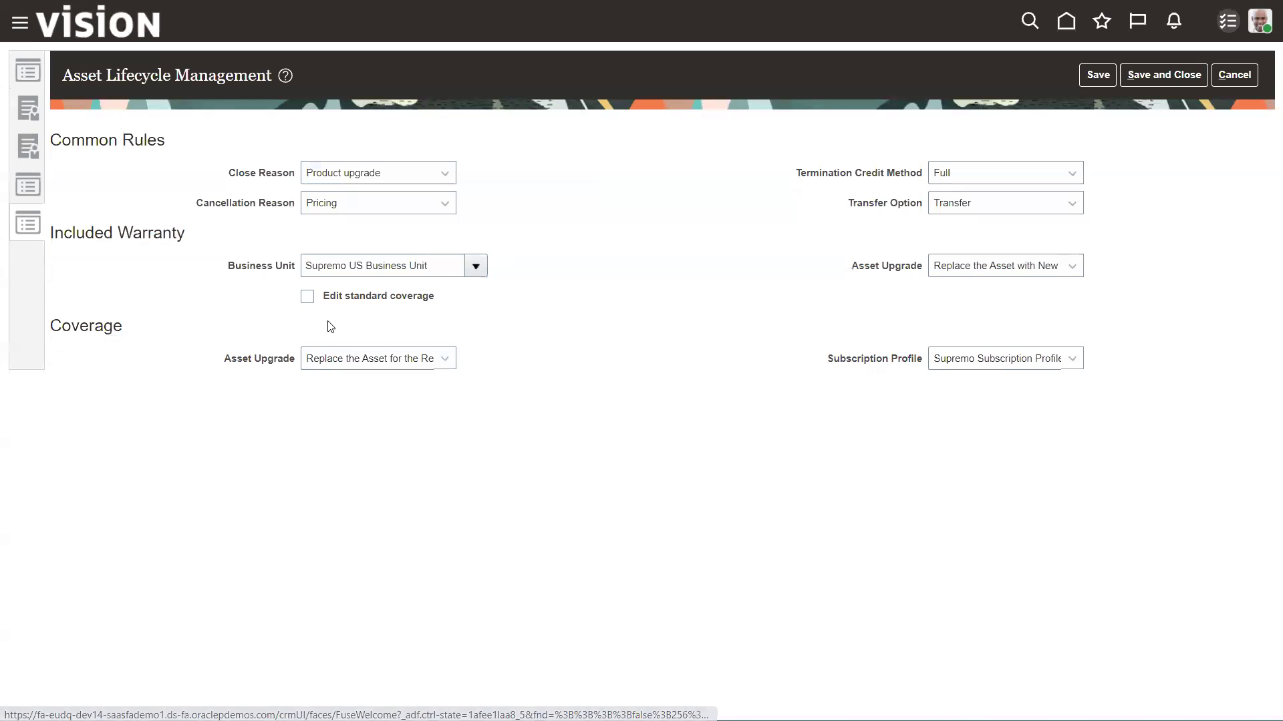
{"action": "left_click", "coordinate": [445, 175]}
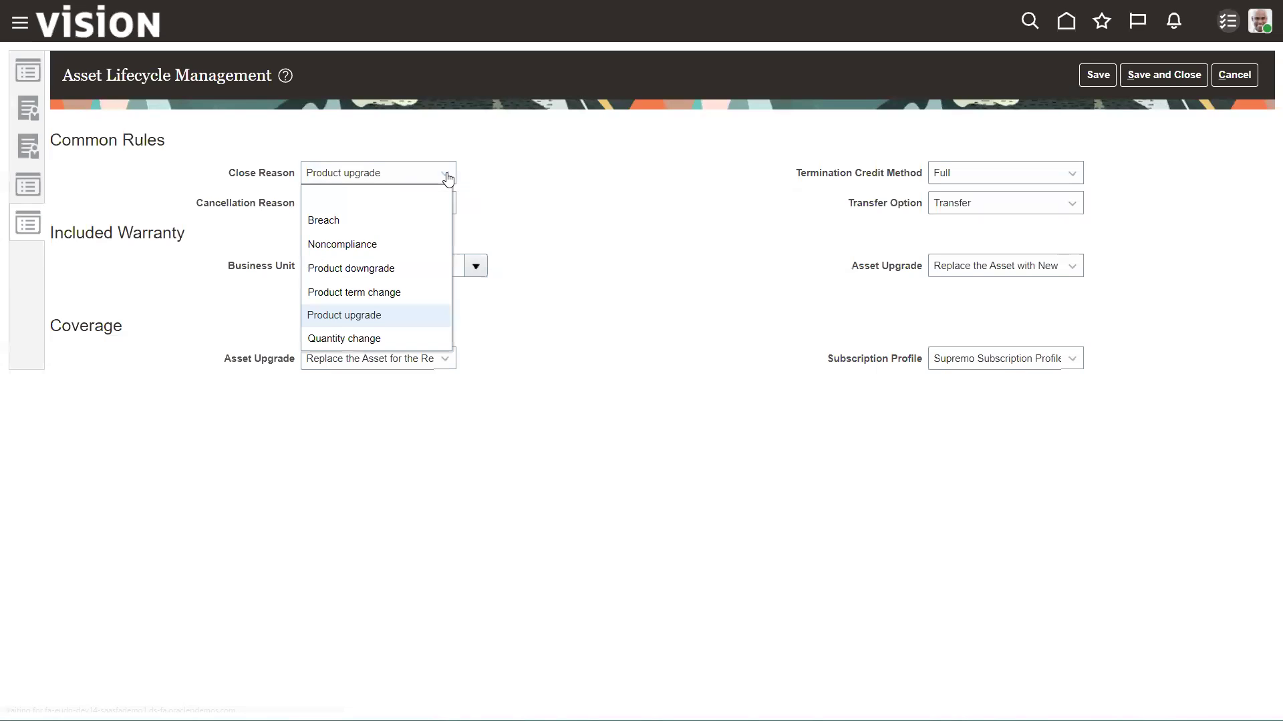
{"action": "left_click", "coordinate": [448, 177]}
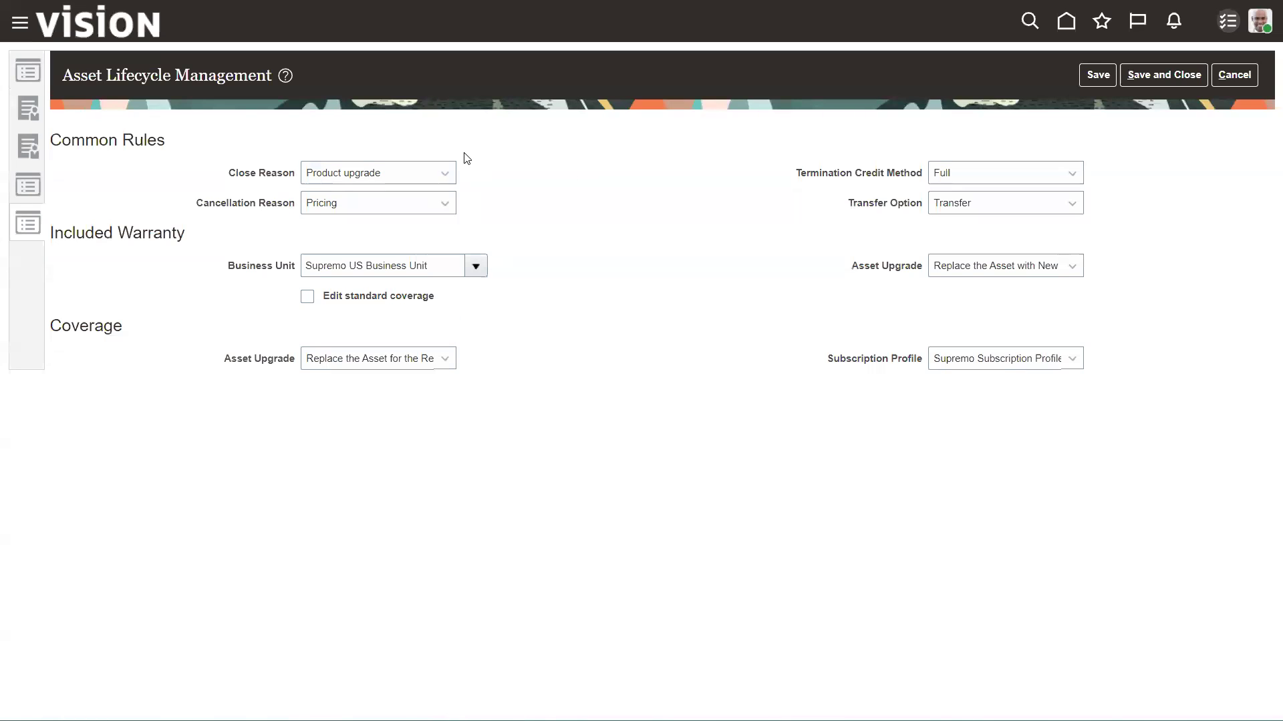
{"action": "left_click", "coordinate": [476, 266]}
{"action": "left_click", "coordinate": [610, 235]}
{"action": "left_click", "coordinate": [446, 361]}
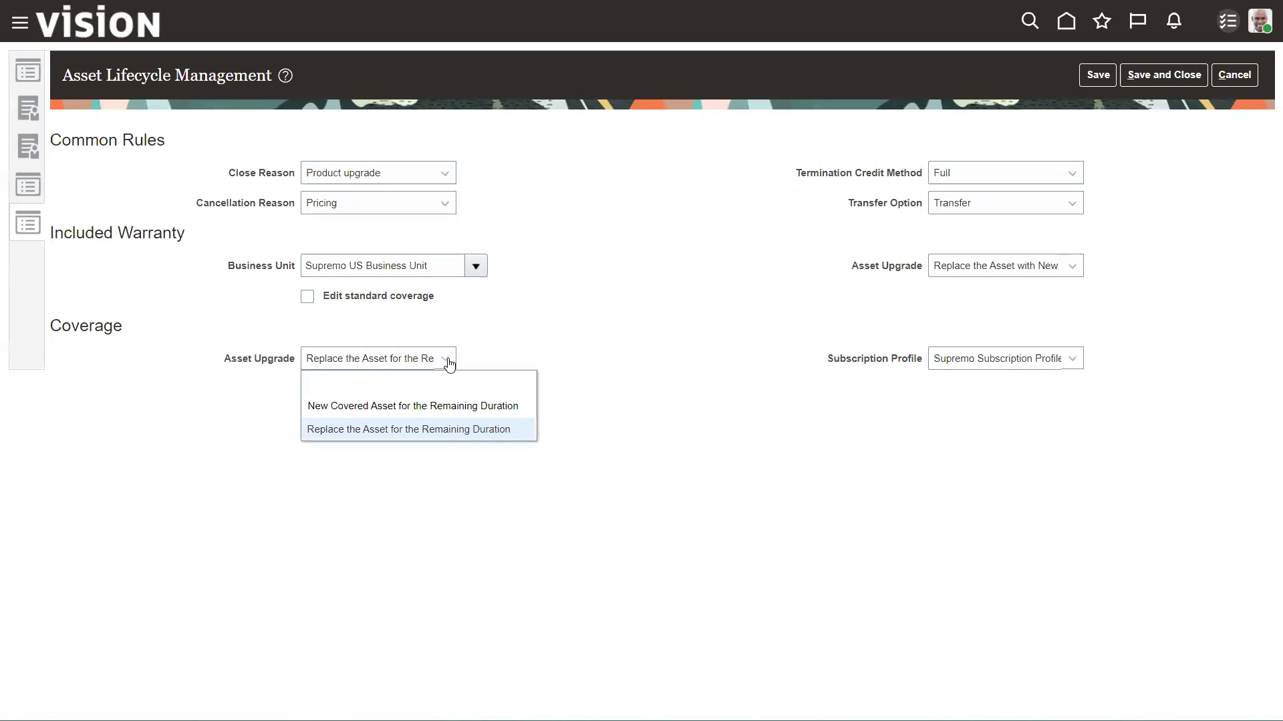
{"action": "left_click", "coordinate": [672, 354]}
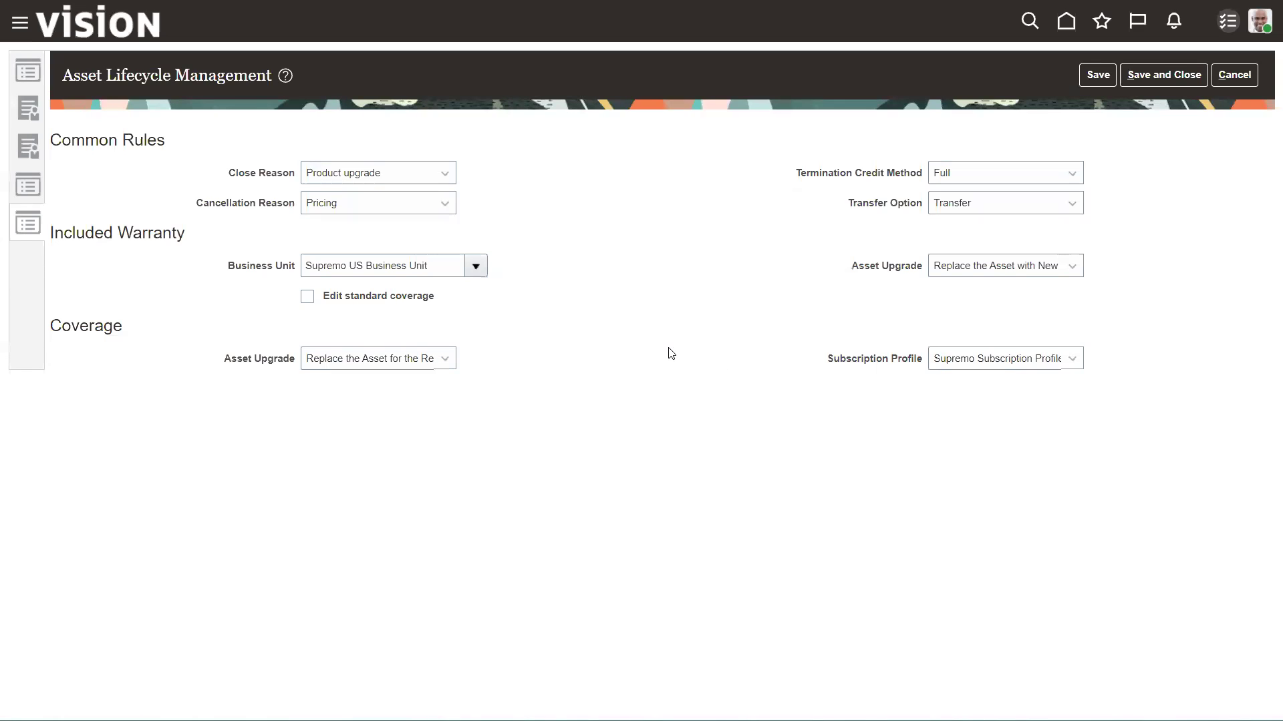
{"action": "left_click", "coordinate": [1073, 359]}
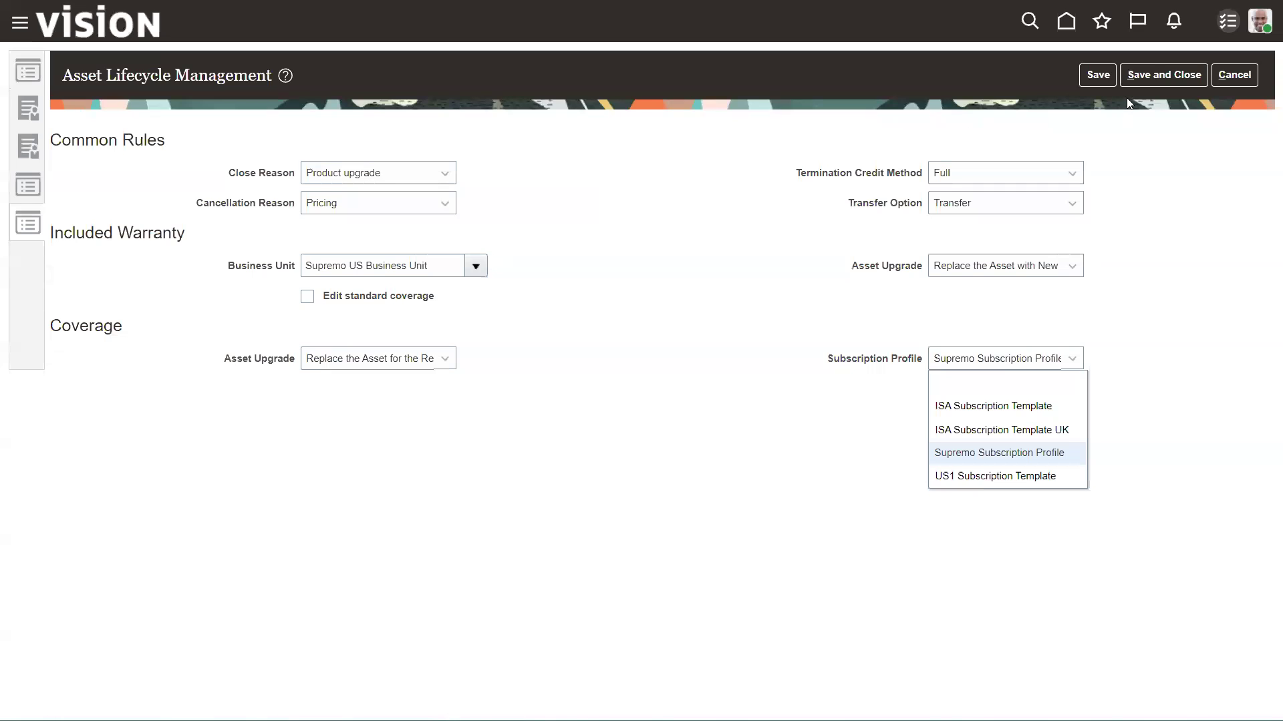
{"action": "left_click", "coordinate": [1143, 74]}
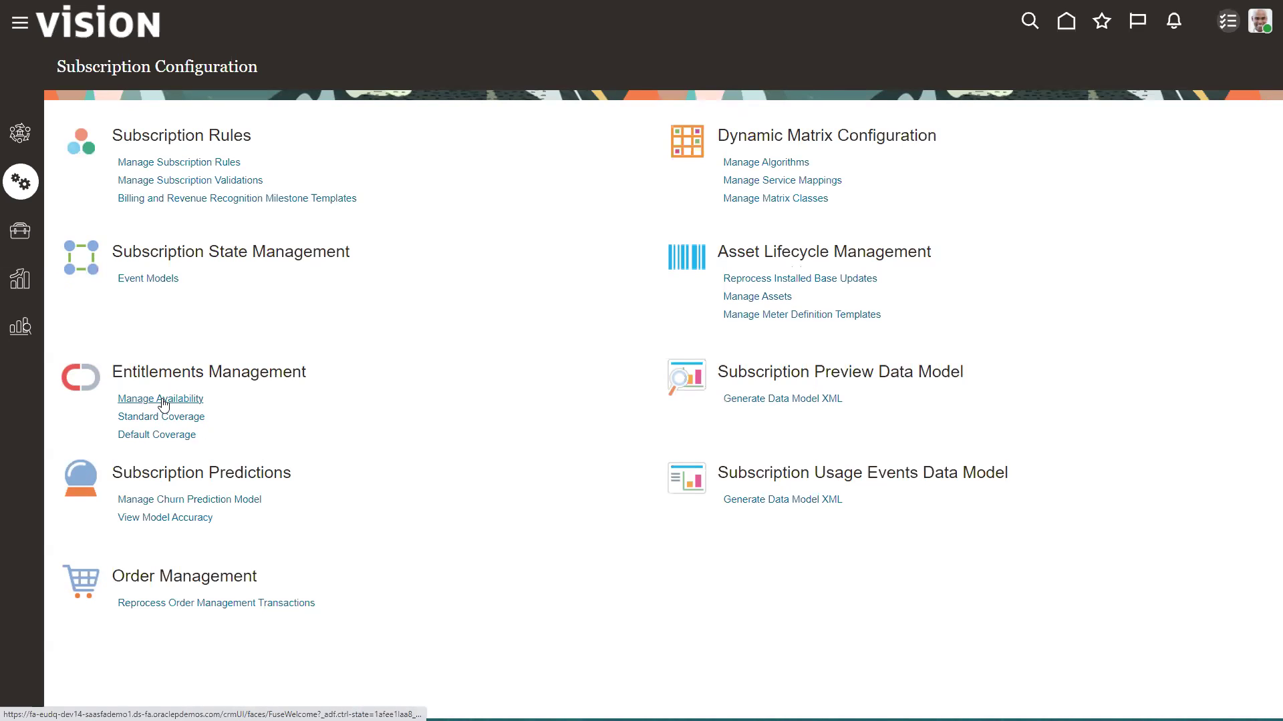
{"action": "left_click", "coordinate": [161, 401]}
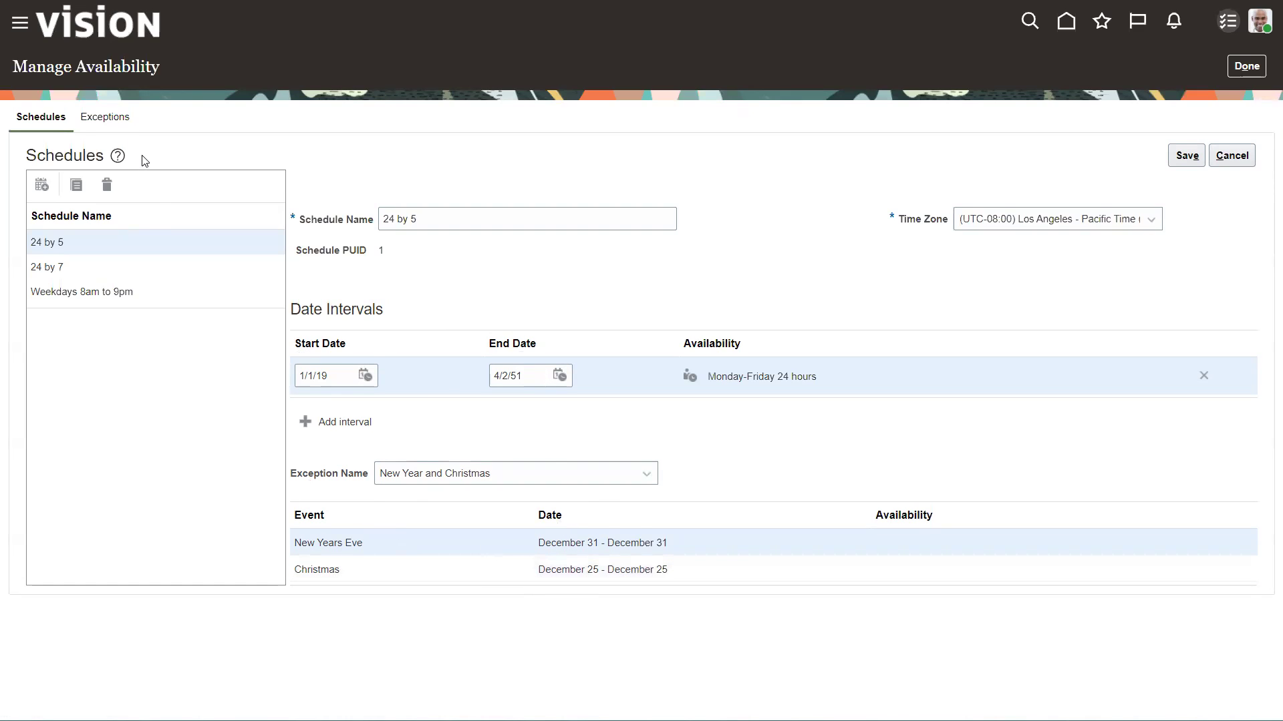
{"action": "left_click", "coordinate": [90, 121]}
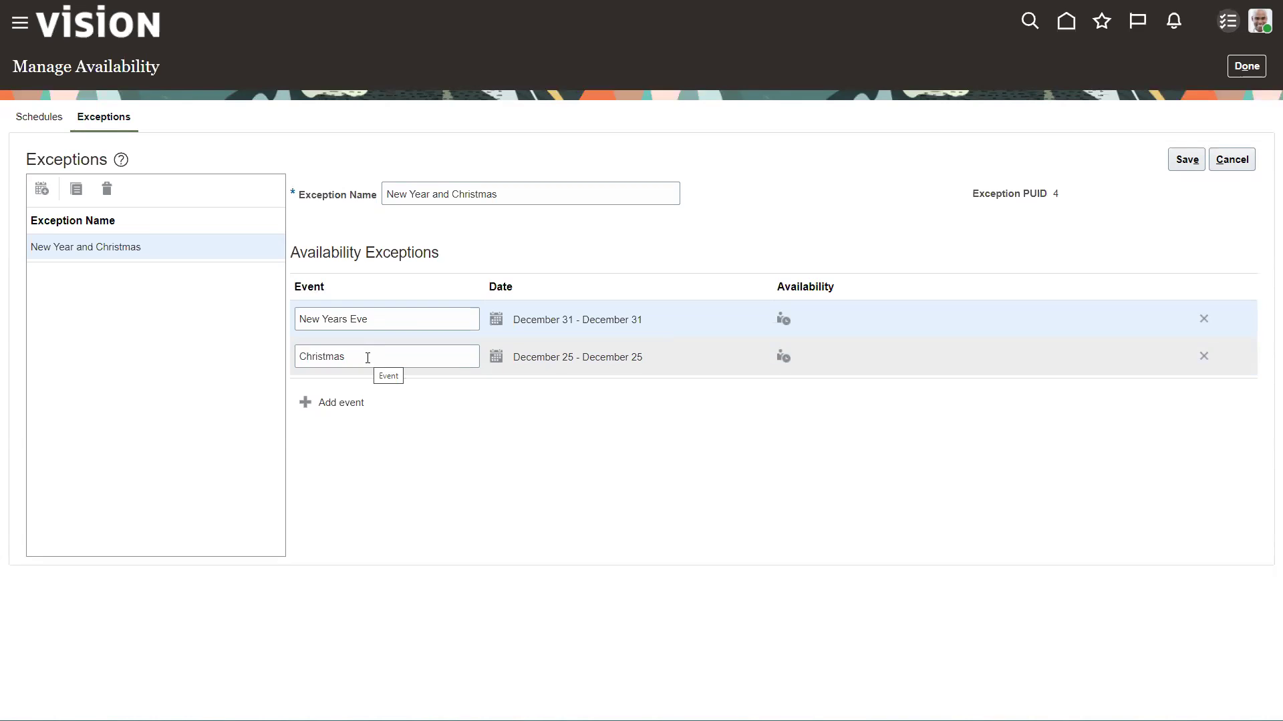
{"action": "left_click", "coordinate": [38, 119]}
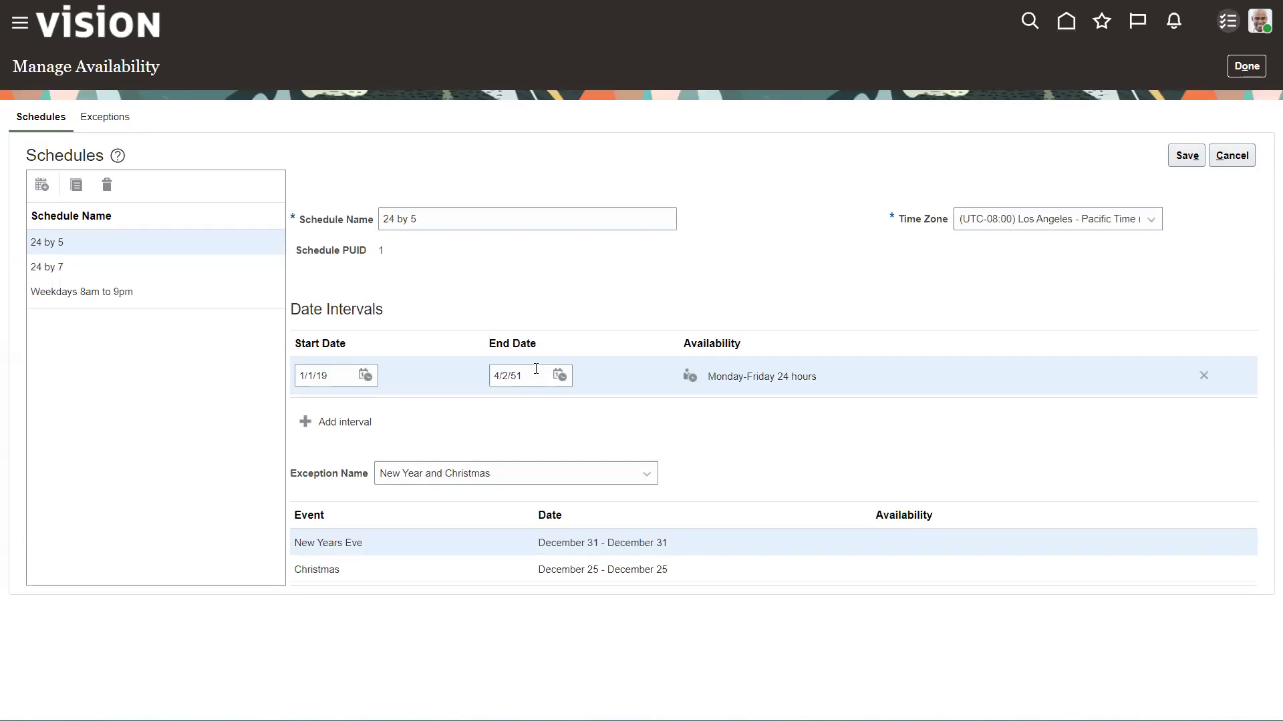
{"action": "left_click", "coordinate": [1240, 73]}
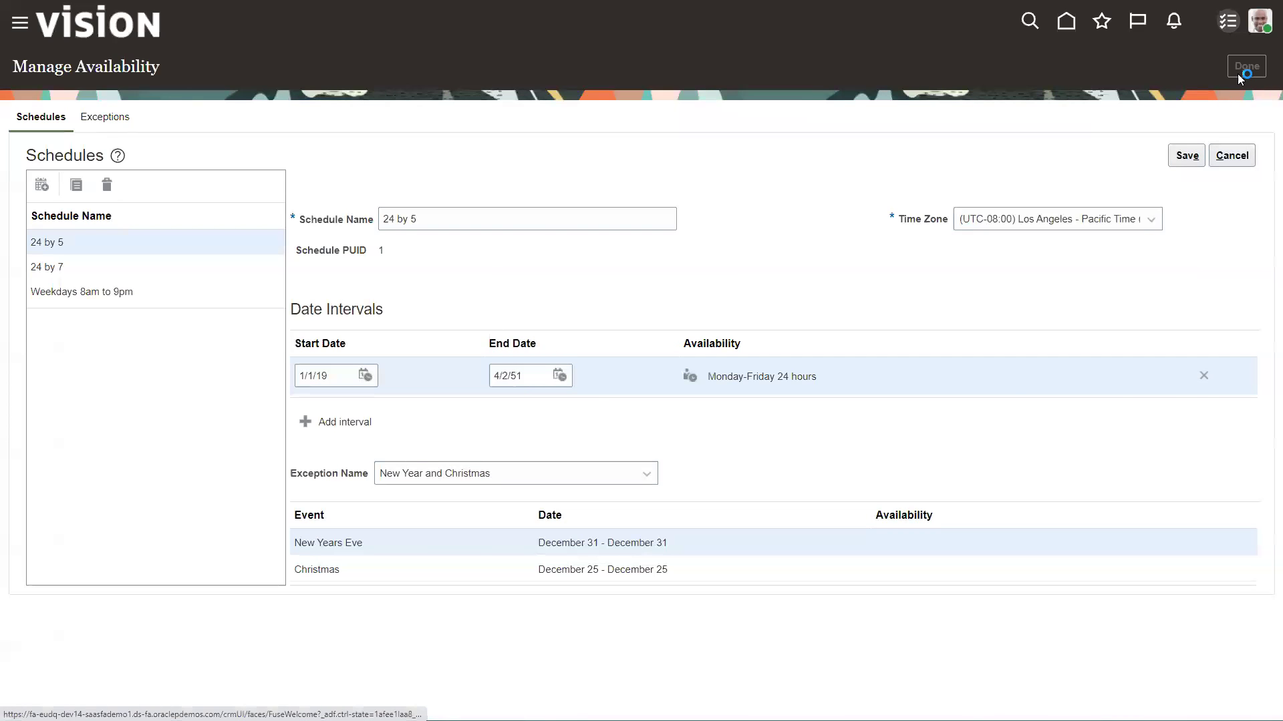
- Open Silver Coverage from Standard Coverage templates, answering Yes to edit it while in use
{"action": "left_click", "coordinate": [149, 418]}
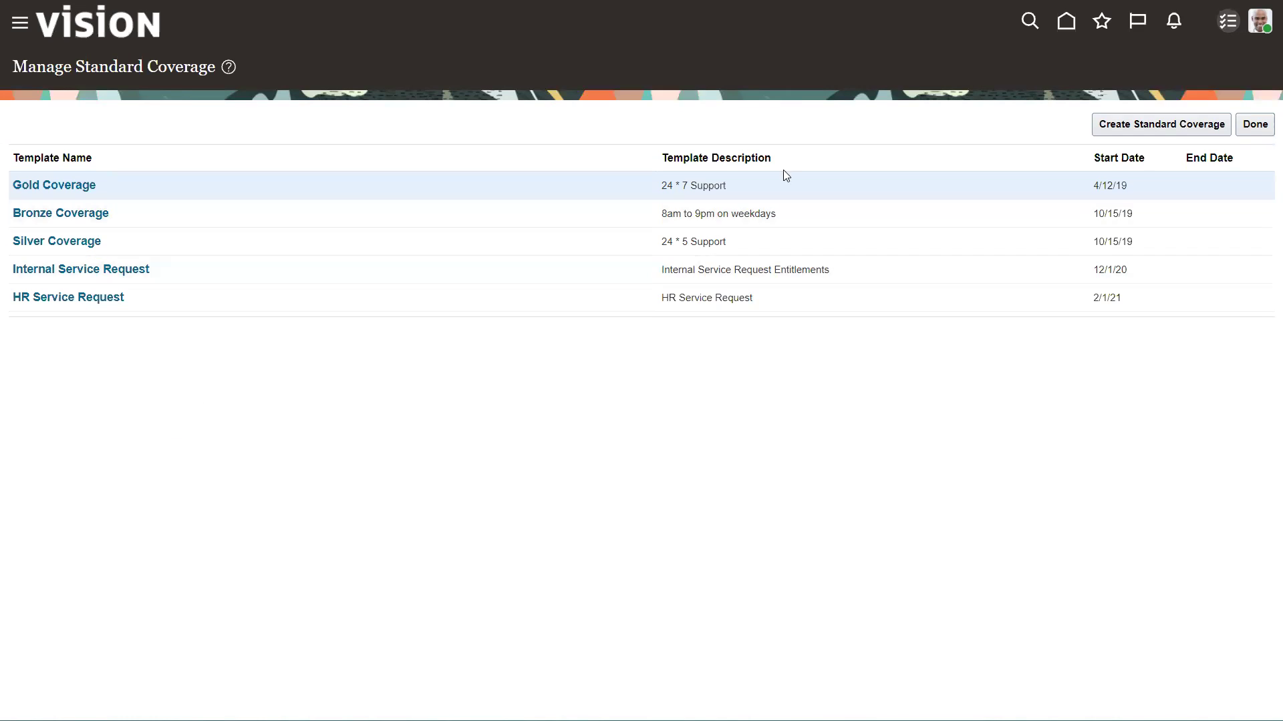
{"action": "left_click", "coordinate": [29, 245]}
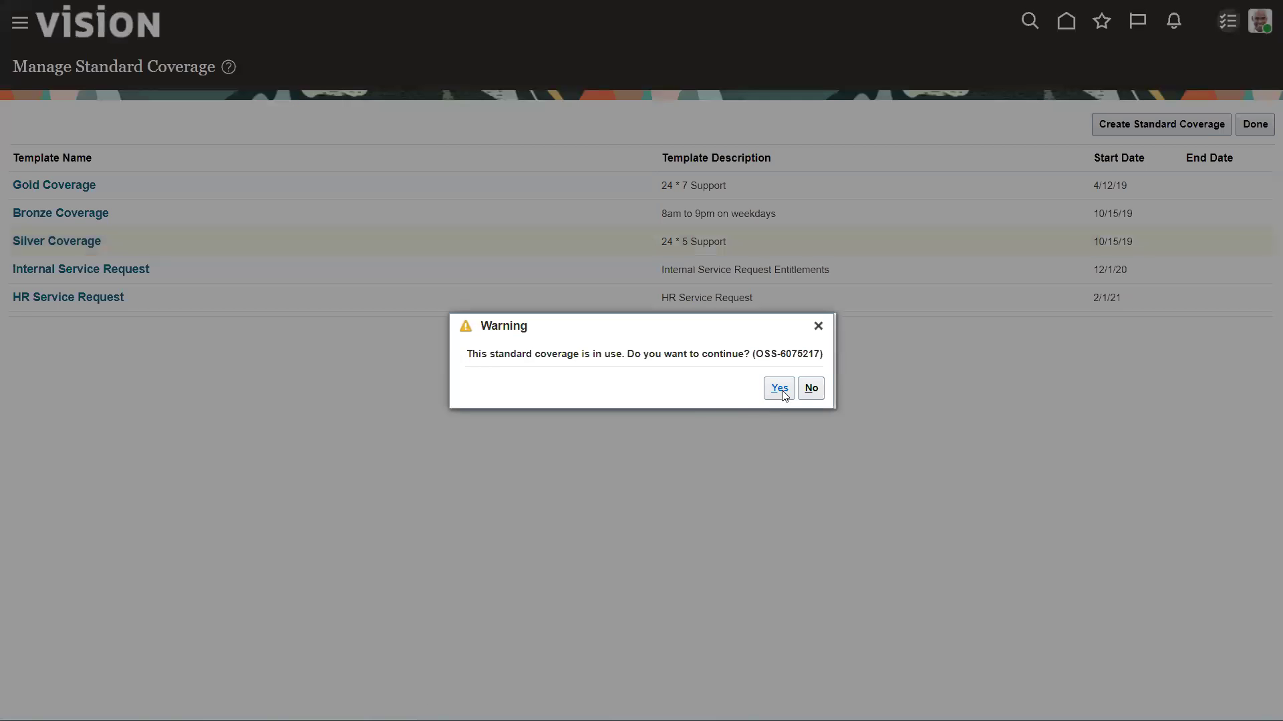
{"action": "left_click", "coordinate": [772, 392]}
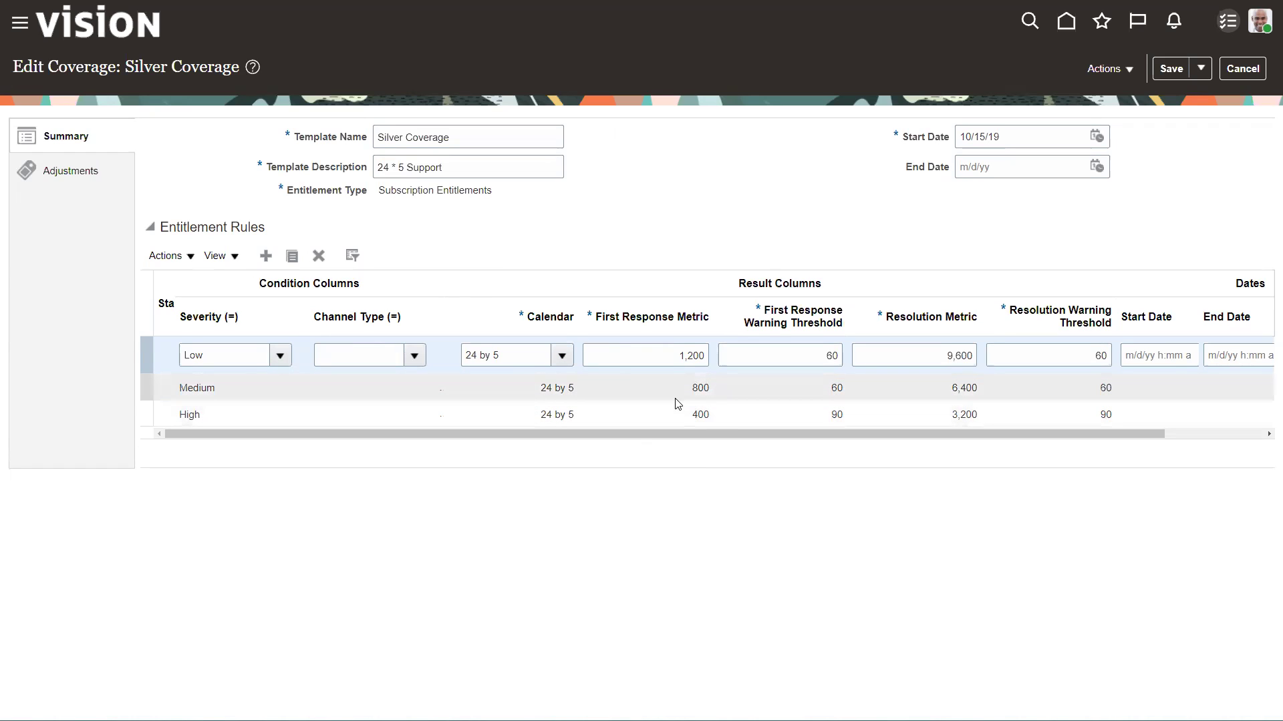
- Show Silver Coverage adjustments and review the Install row's Service Activity and Billing Type options unchanged
{"action": "left_click", "coordinate": [55, 174]}
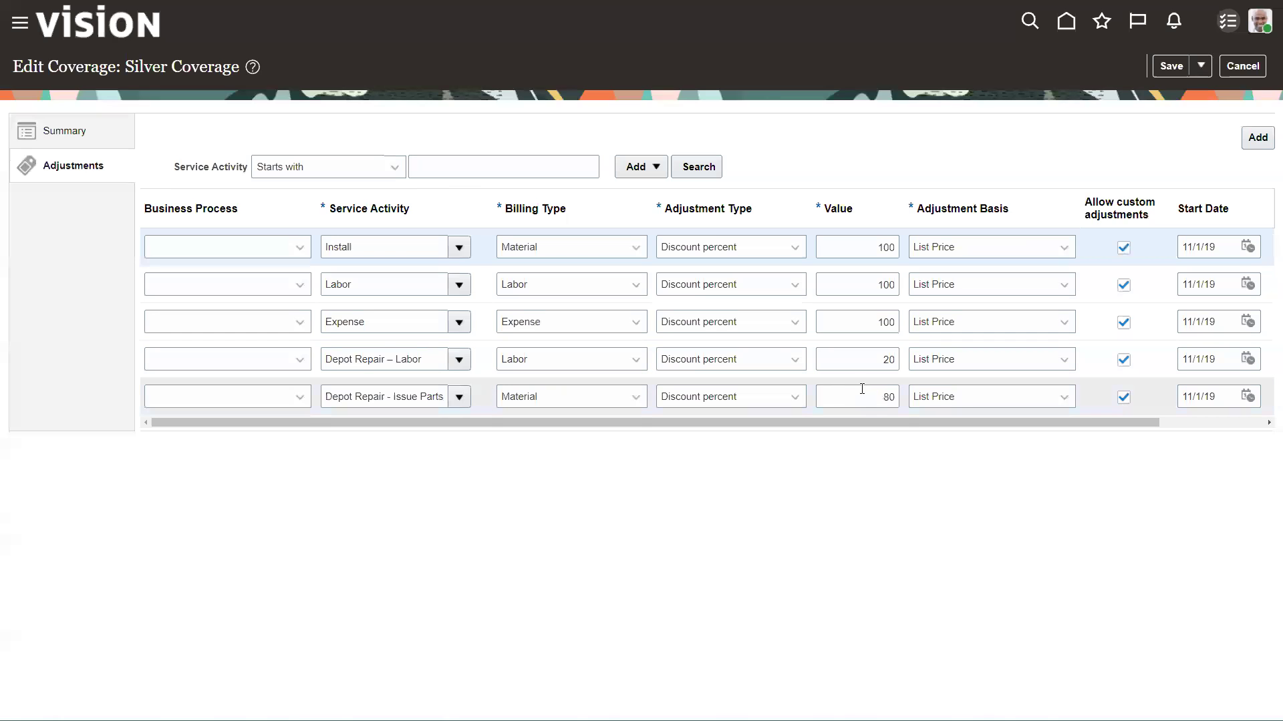
{"action": "left_click", "coordinate": [460, 248]}
{"action": "scroll", "coordinate": [459, 346], "scroll_direction": "down", "scroll_amount": 1}
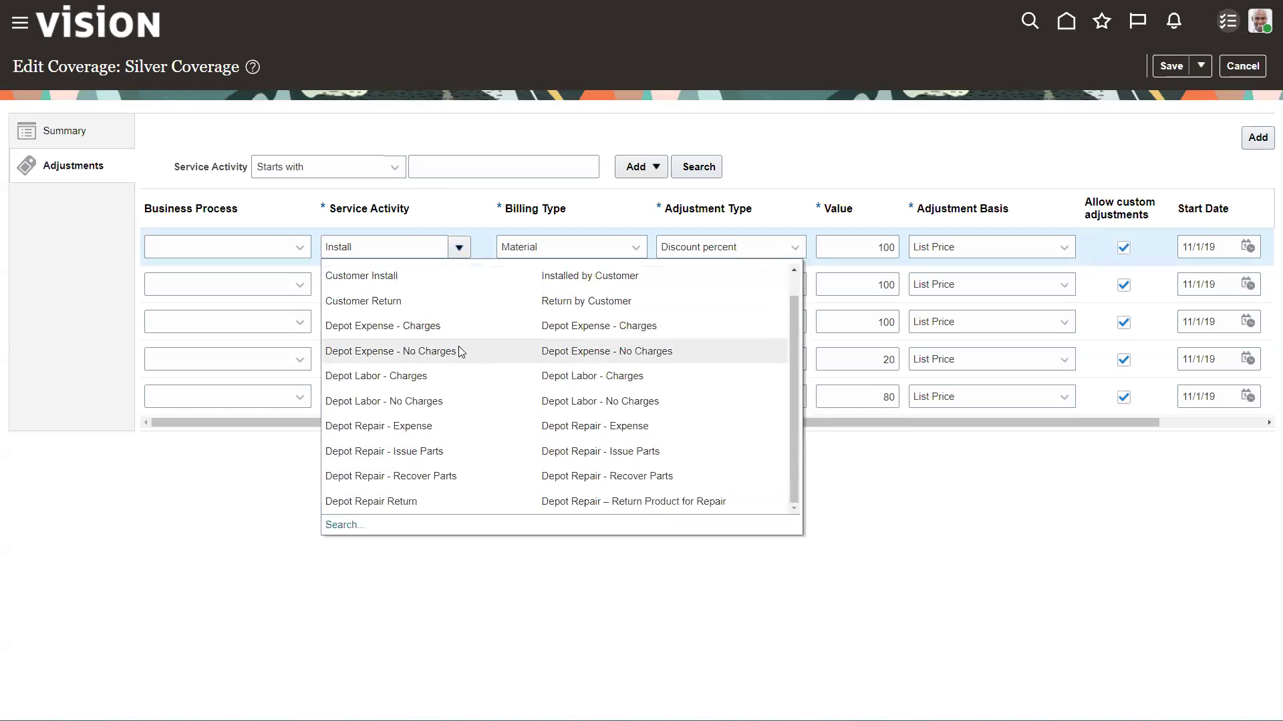
{"action": "scroll", "coordinate": [459, 348], "scroll_direction": "up", "scroll_amount": 1}
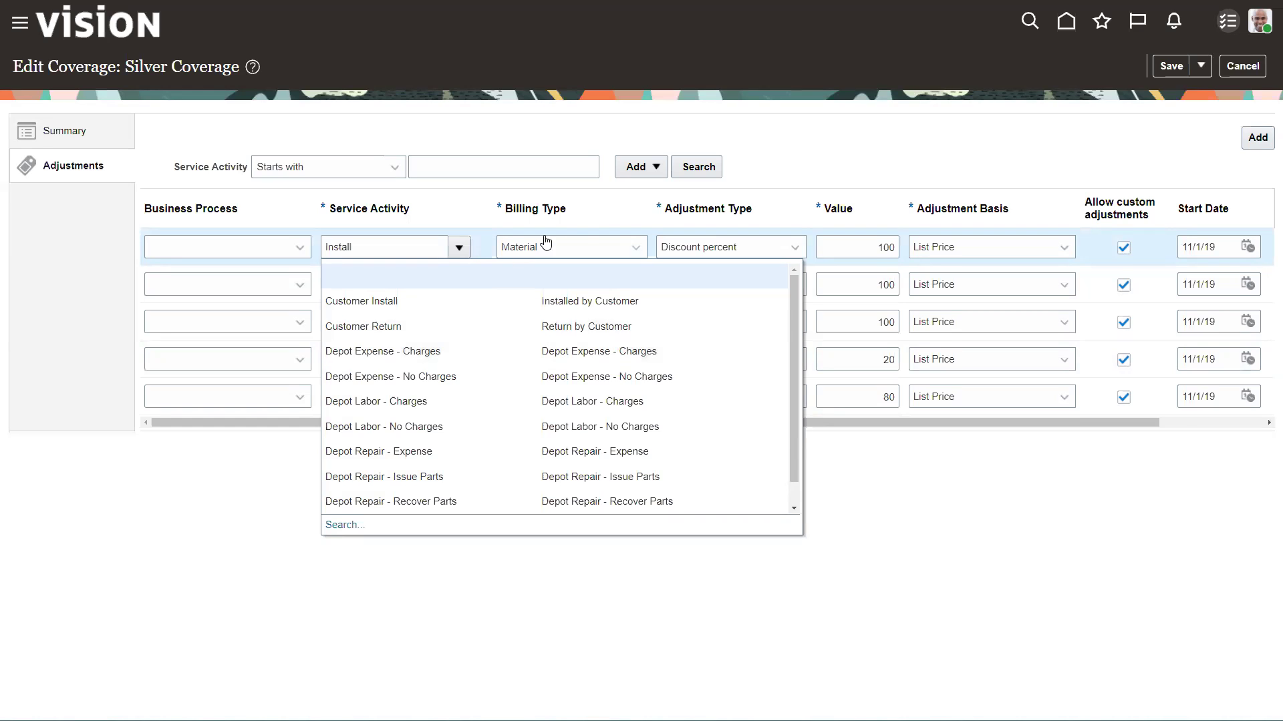
{"action": "left_click", "coordinate": [632, 202]}
{"action": "left_click", "coordinate": [635, 251]}
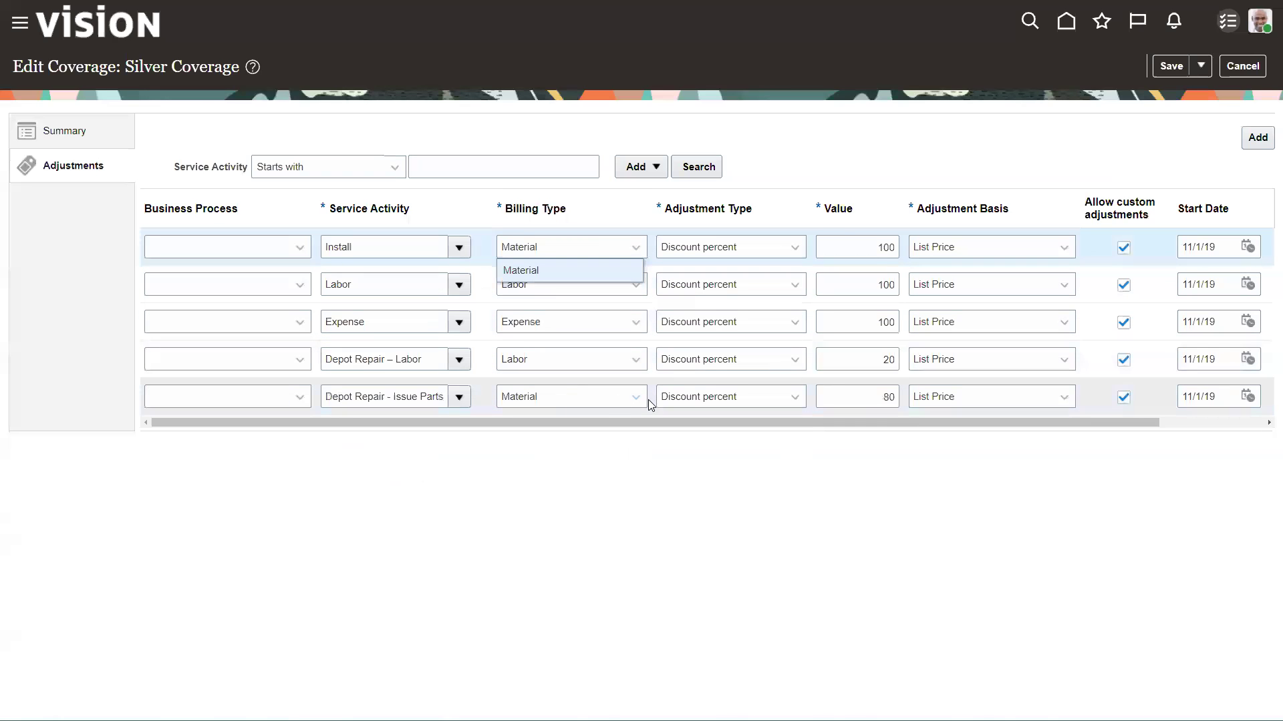
{"action": "left_click", "coordinate": [645, 532]}
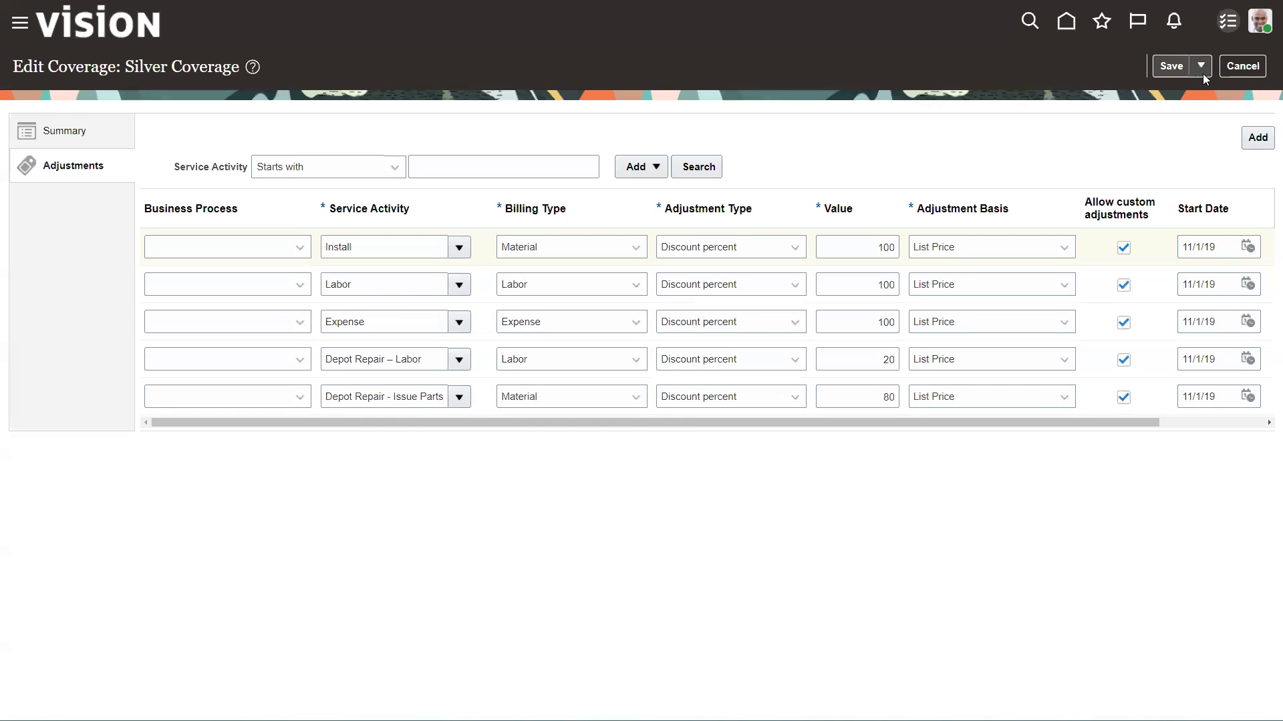
- Cancel the Silver Coverage edits, then save and close the Default Coverage assignments
{"action": "left_click", "coordinate": [1243, 65]}
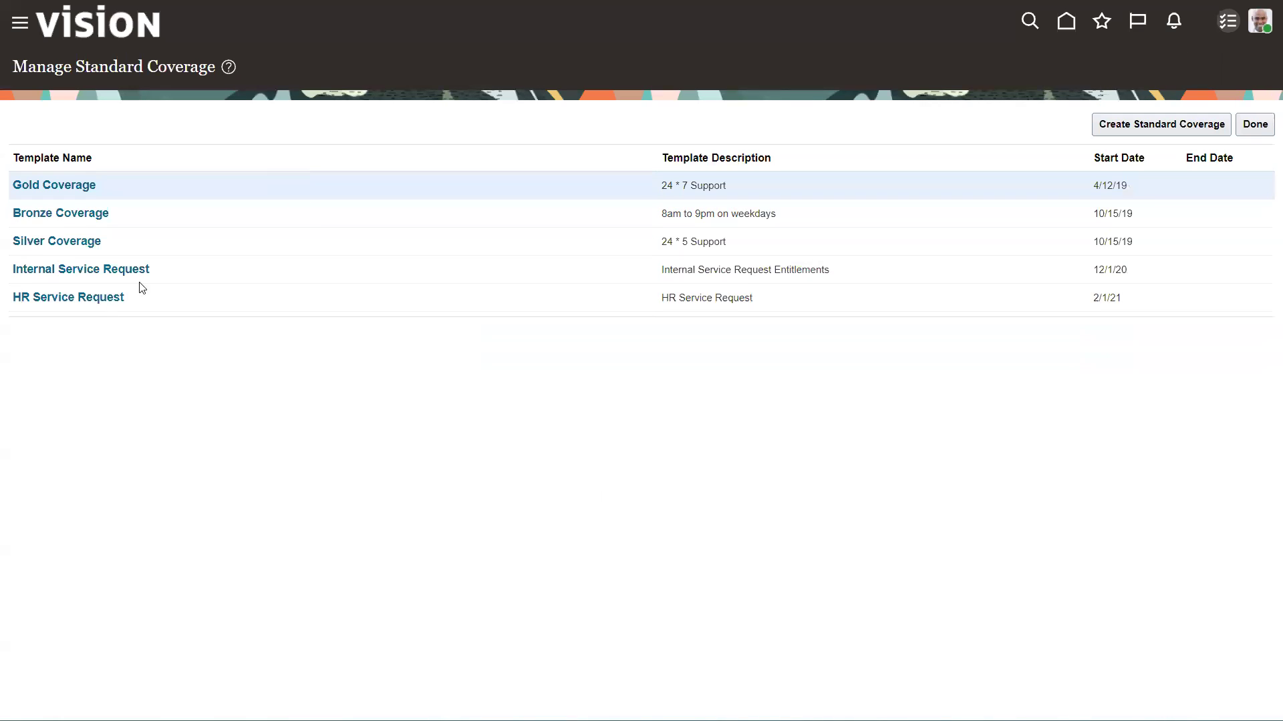
{"action": "left_click", "coordinate": [1254, 126]}
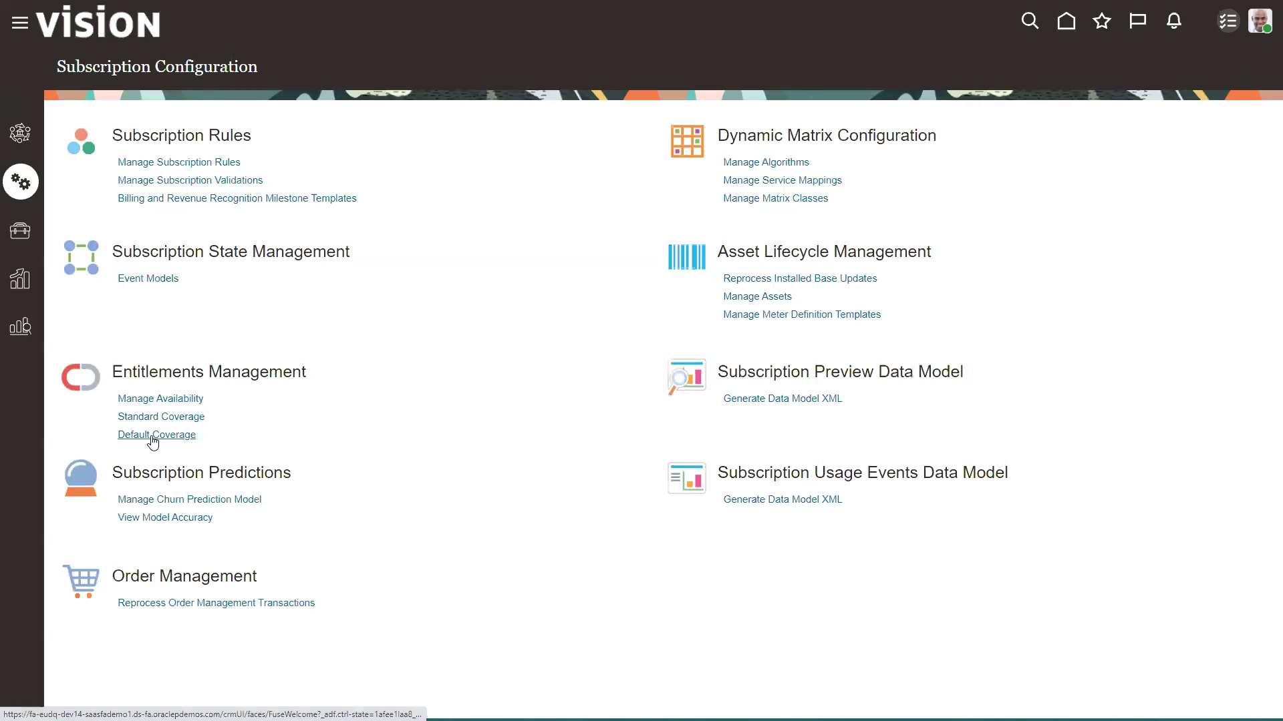
{"action": "left_click", "coordinate": [153, 436]}
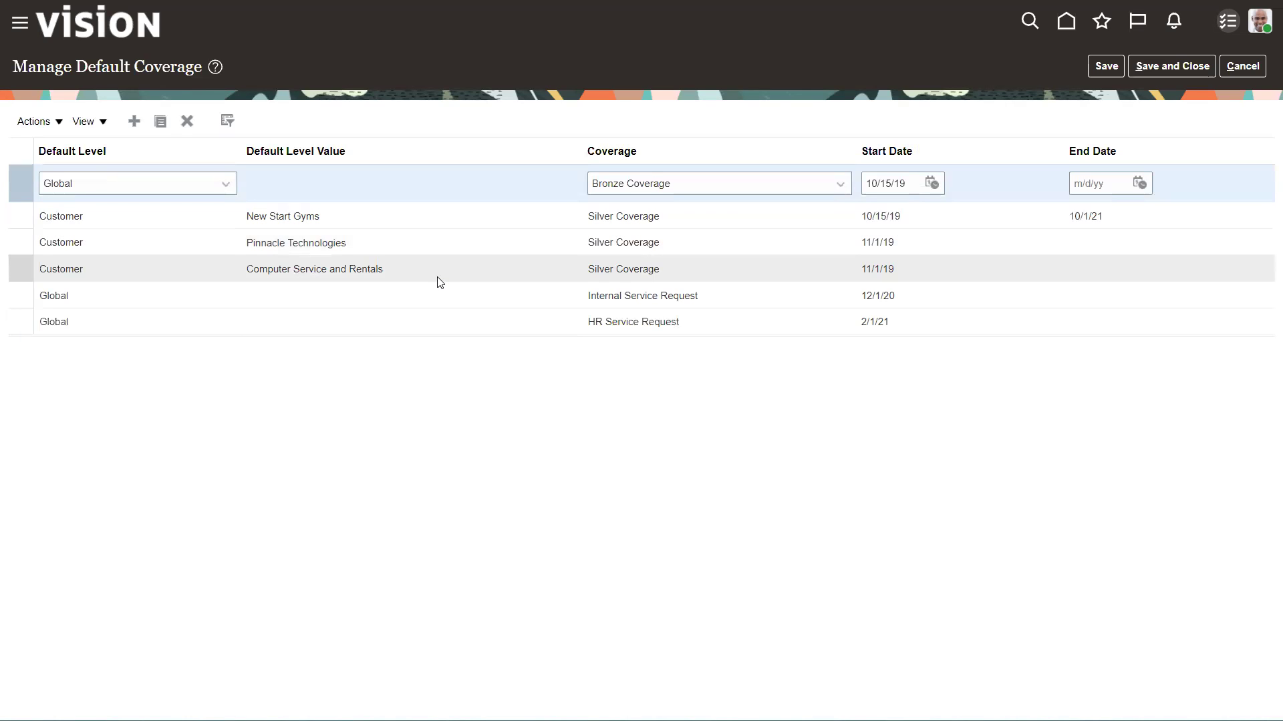
{"action": "left_click", "coordinate": [1162, 65]}
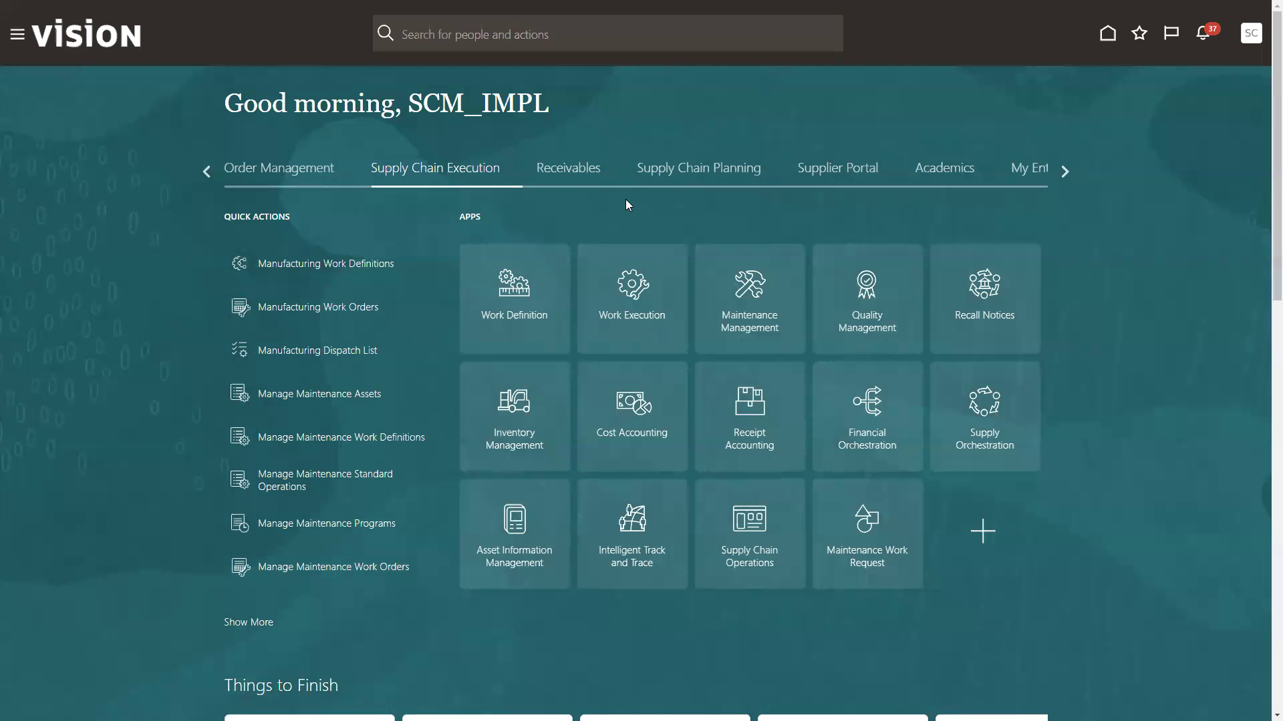
- Go to Product Management's Product Information Management and bring up Manage Items
{"action": "left_click", "coordinate": [206, 172]}
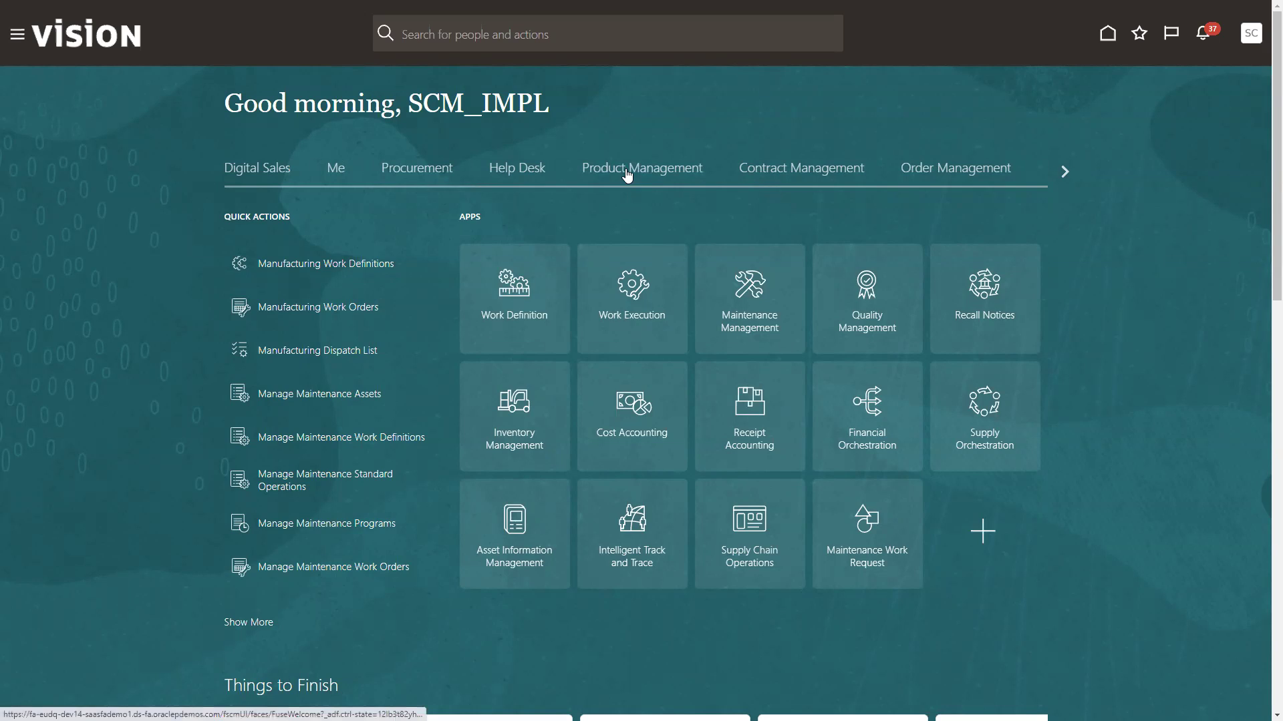
{"action": "left_click", "coordinate": [627, 175]}
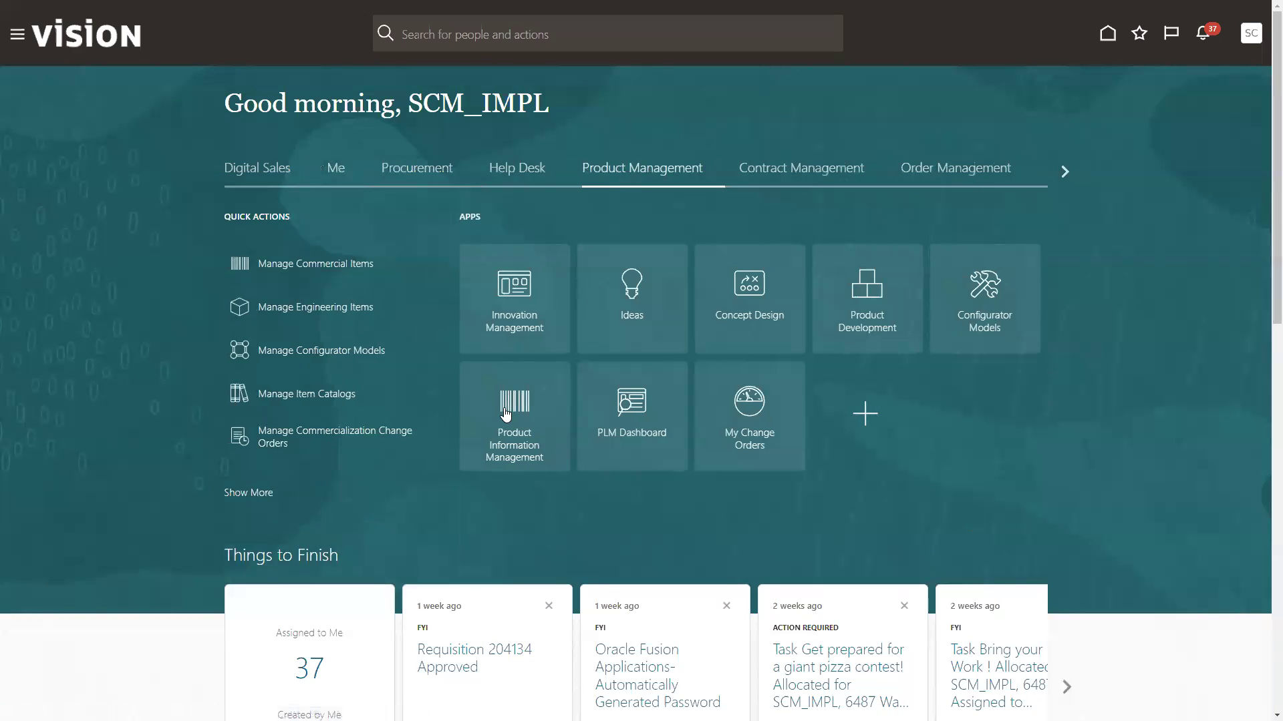
{"action": "left_click", "coordinate": [506, 415]}
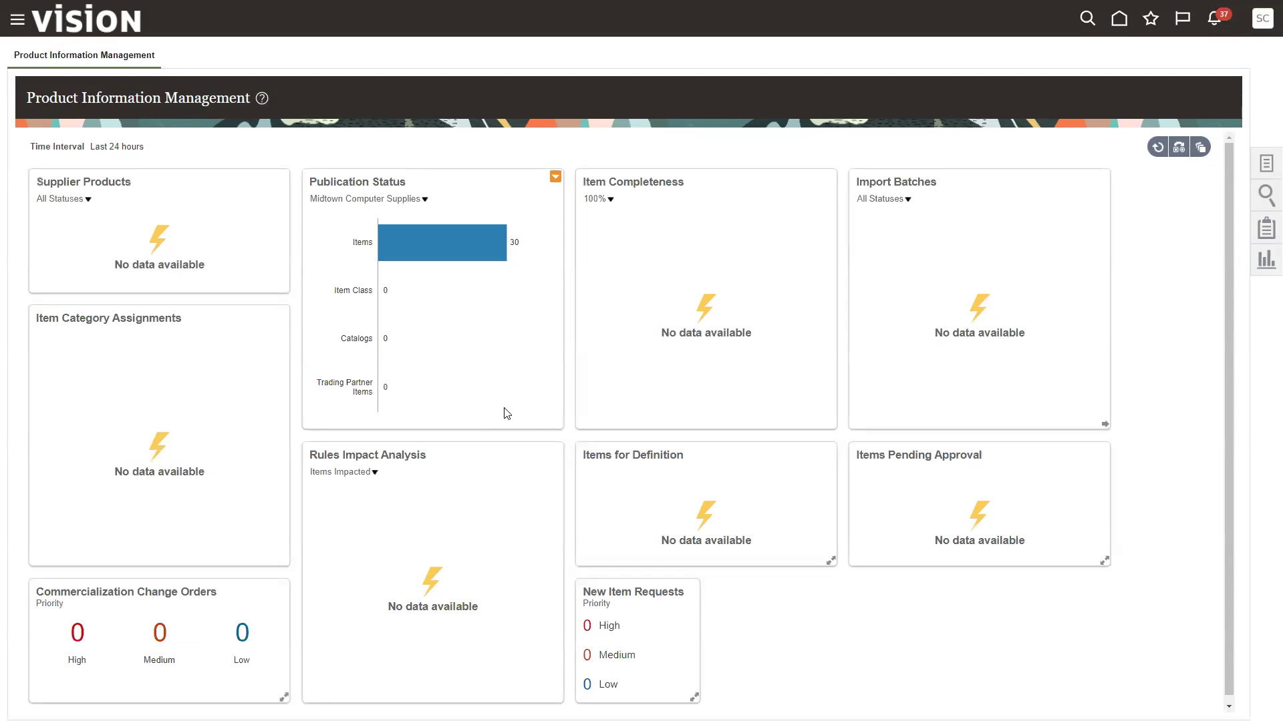
{"action": "left_click", "coordinate": [1267, 169]}
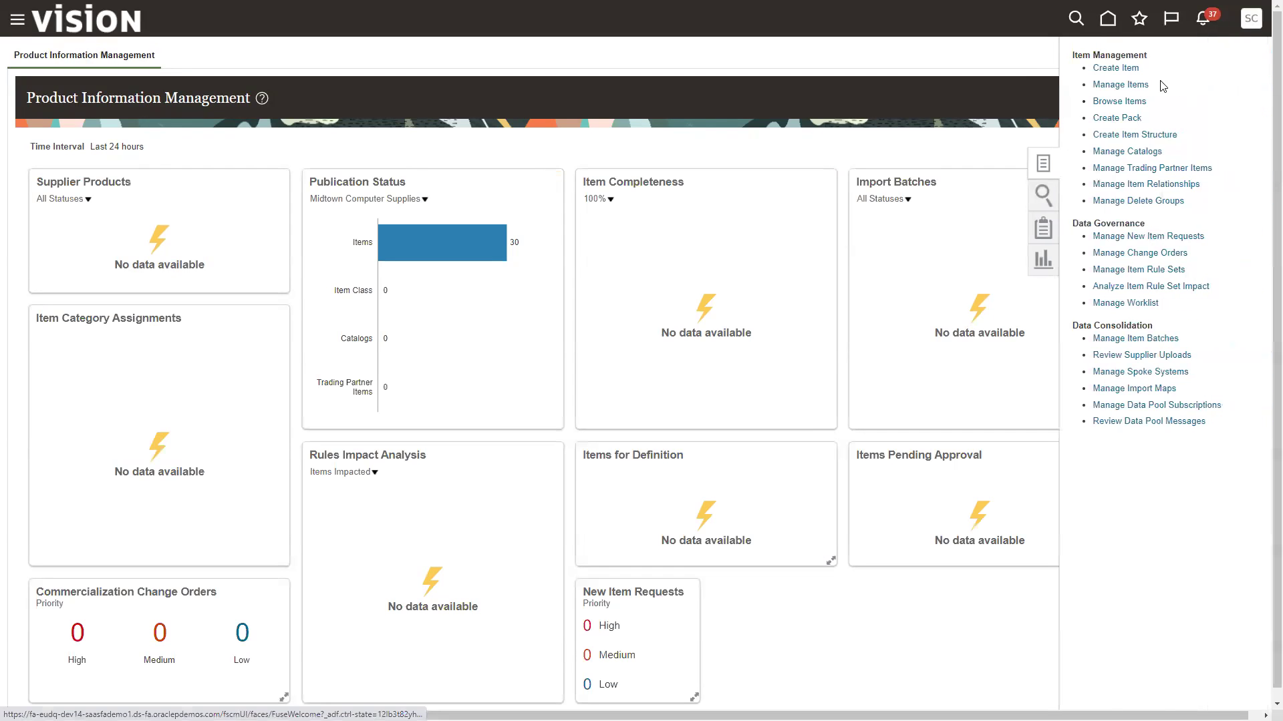
{"action": "left_click", "coordinate": [1109, 86]}
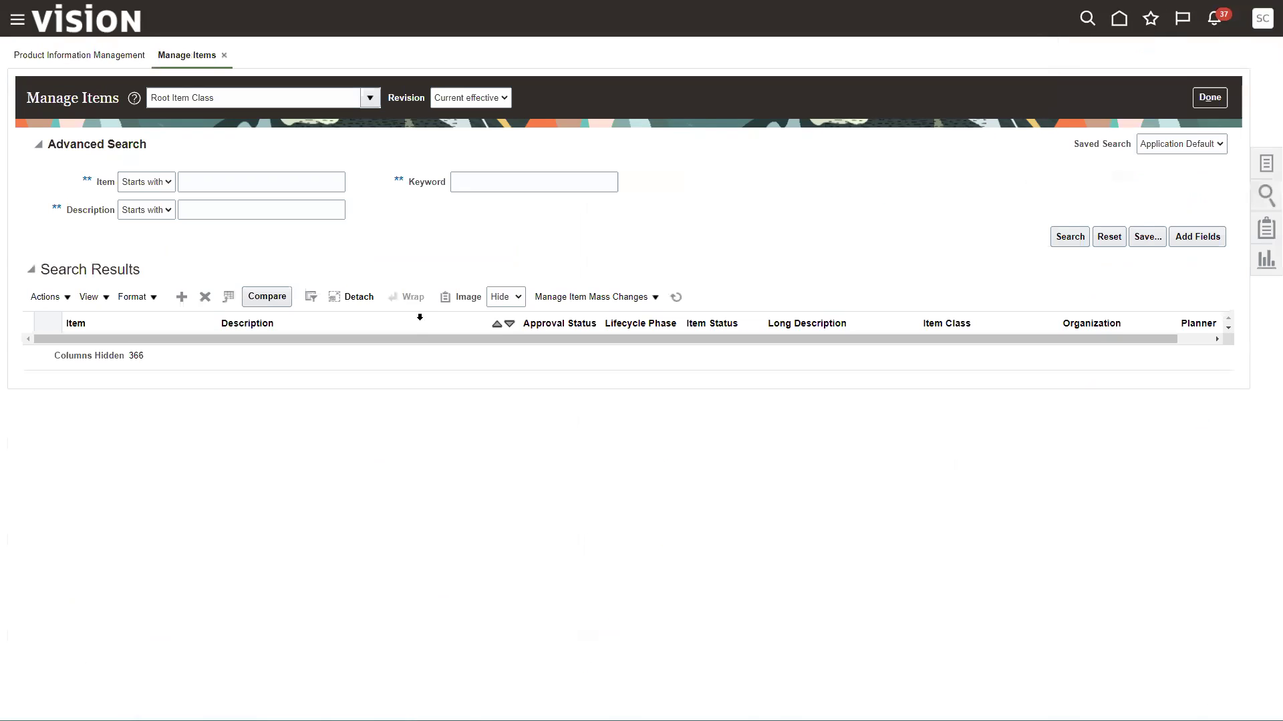
- Search items for 'warst' to find the WARST12 warranty item
{"action": "left_click", "coordinate": [217, 179]}
{"action": "type", "text": "warst1"}
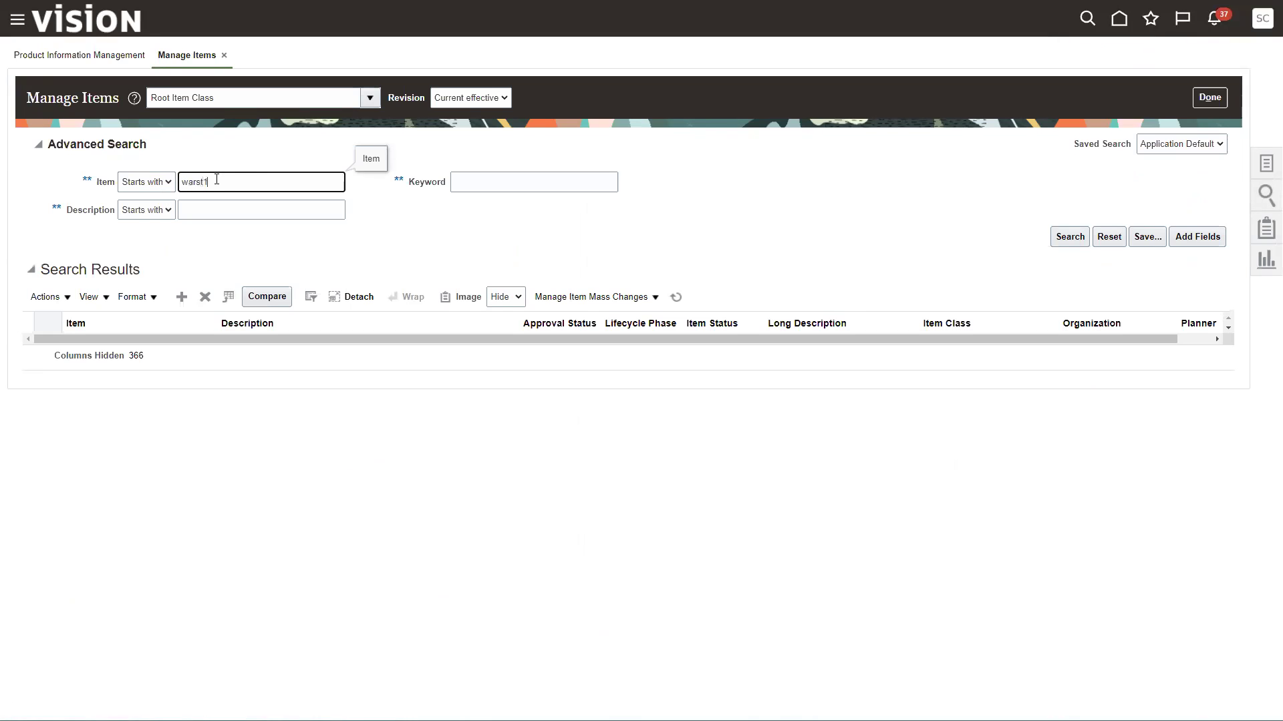
{"action": "key", "text": "BackSpace"}
{"action": "left_click", "coordinate": [1064, 237]}
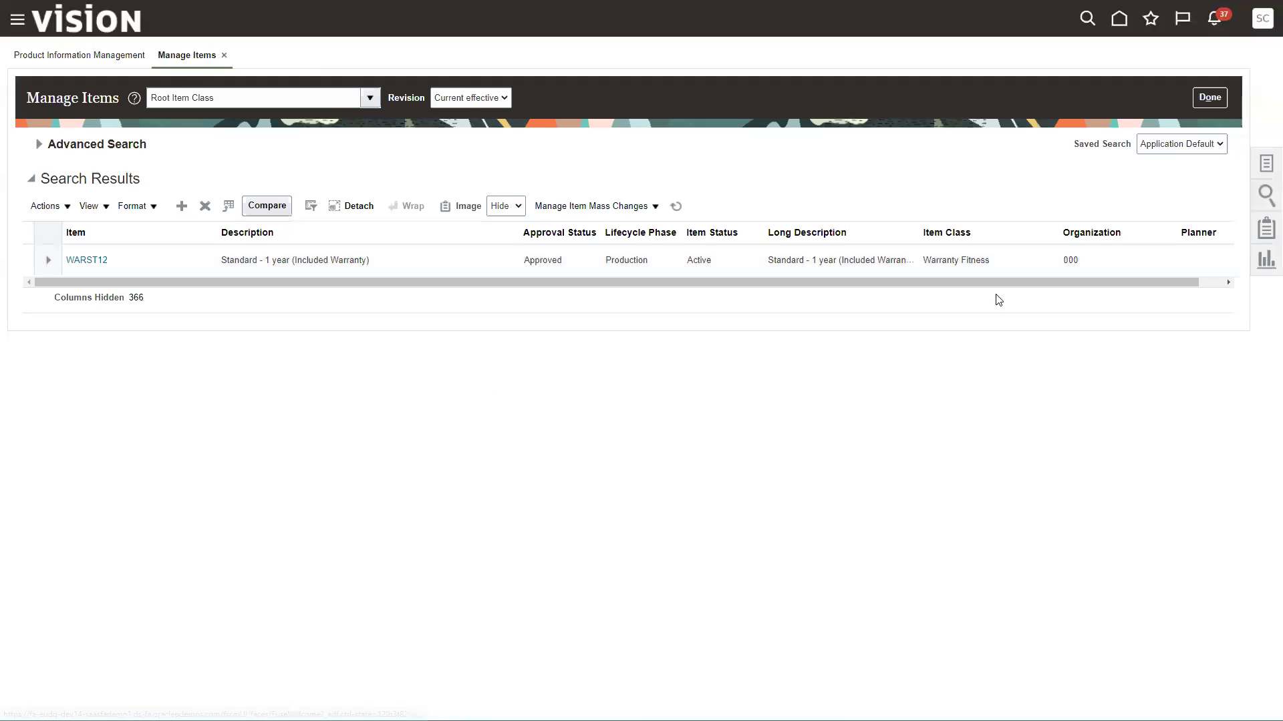
- Open WARST12 from the search results and show its Specifications
{"action": "mouse_move", "coordinate": [1050, 246]}
{"action": "left_mouse_down"}
{"action": "mouse_move", "coordinate": [1076, 283]}
{"action": "mouse_move", "coordinate": [1101, 283]}
{"action": "left_mouse_up"}
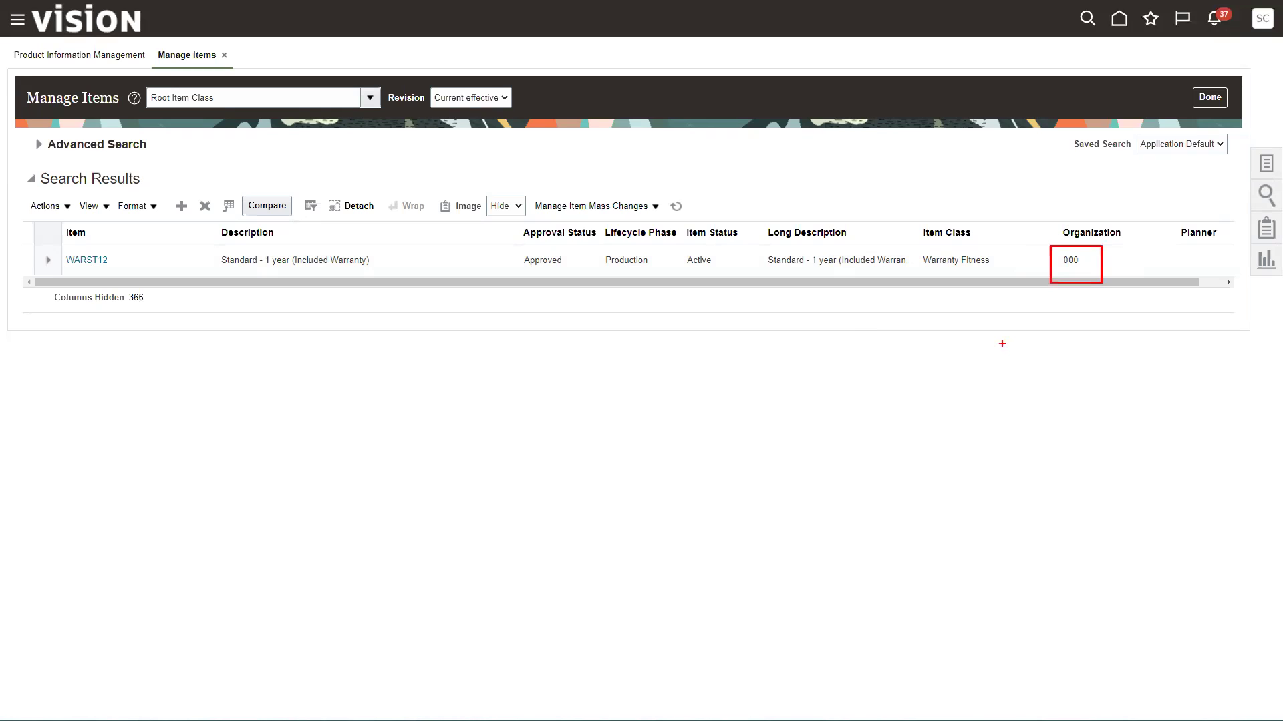
{"action": "left_click", "coordinate": [86, 262]}
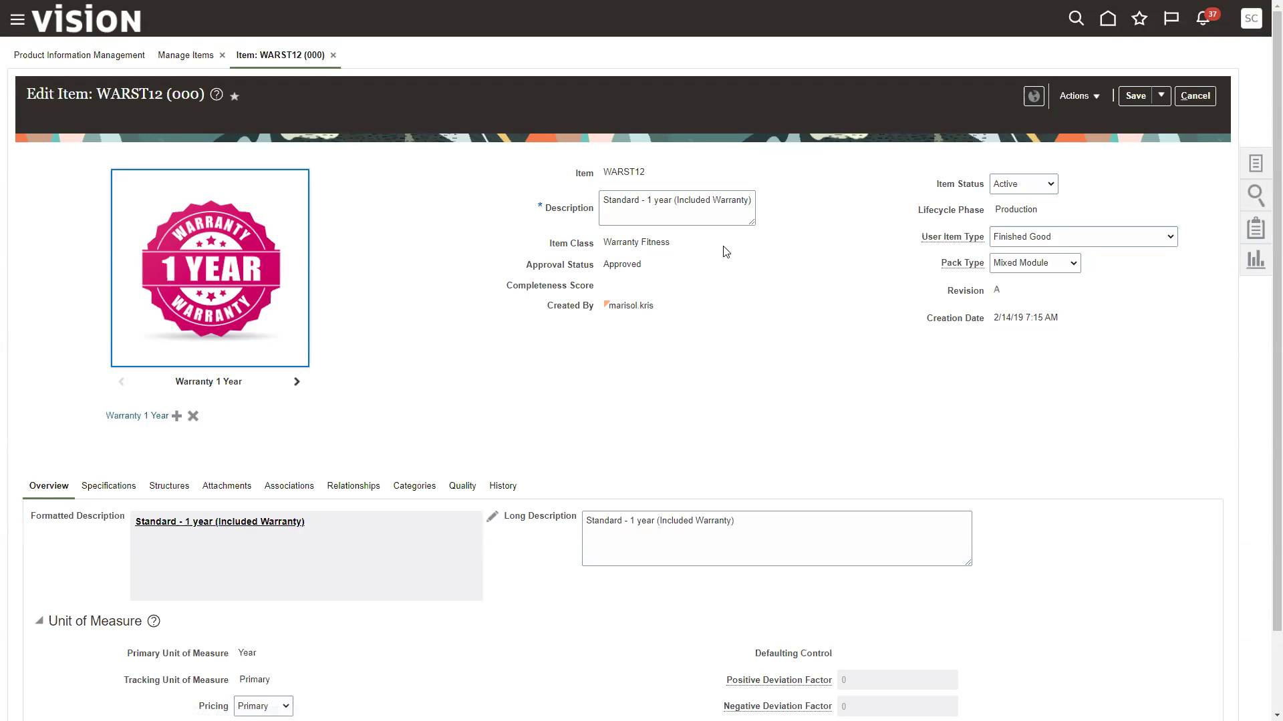
{"action": "scroll", "coordinate": [664, 539], "scroll_direction": "down", "scroll_amount": 3}
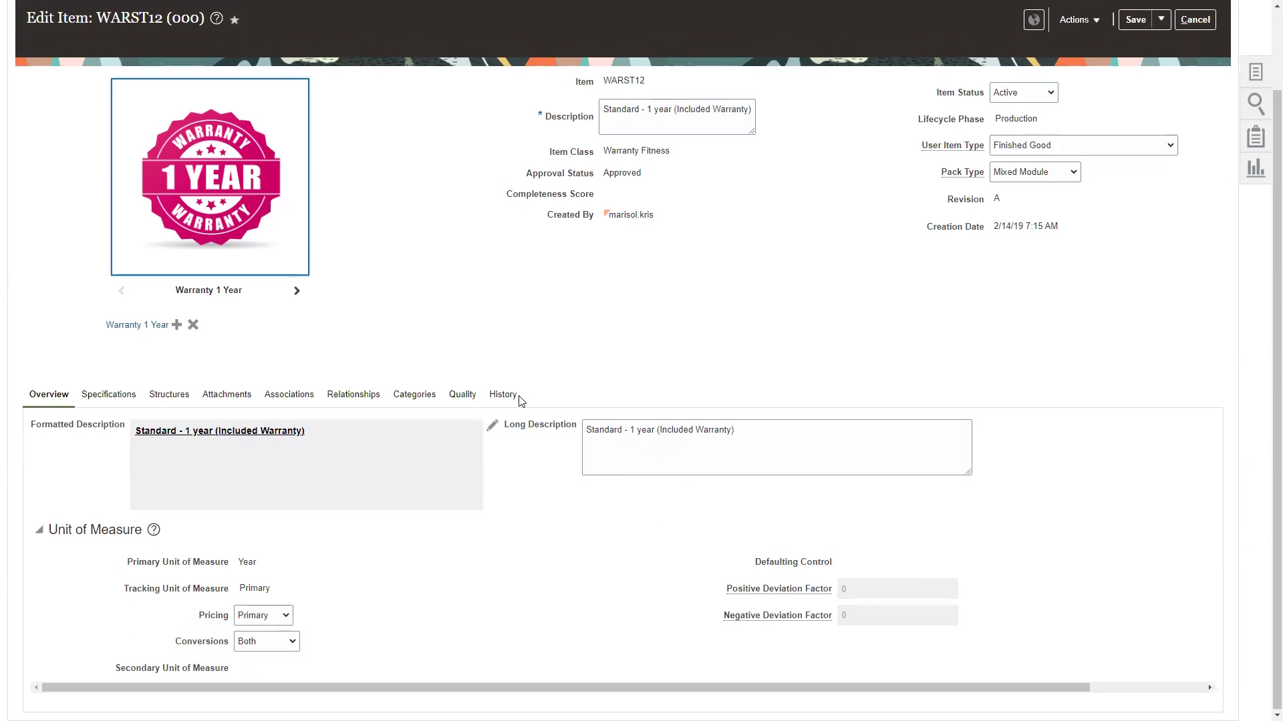
{"action": "left_click", "coordinate": [108, 398]}
{"action": "scroll", "coordinate": [414, 515], "scroll_direction": "down", "scroll_amount": 2}
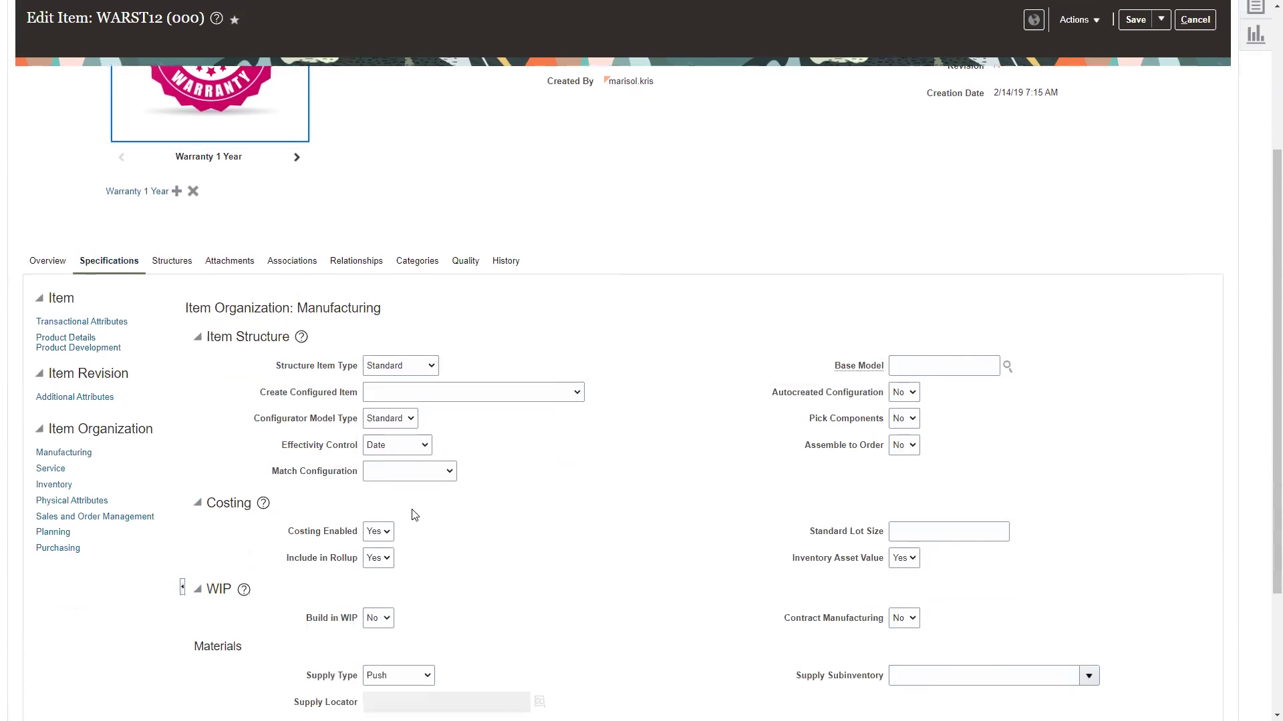
- Show WARST12's Service attributes under Item Organization
{"action": "left_click", "coordinate": [47, 470]}
{"action": "scroll", "coordinate": [516, 420], "scroll_direction": "down", "scroll_amount": 2}
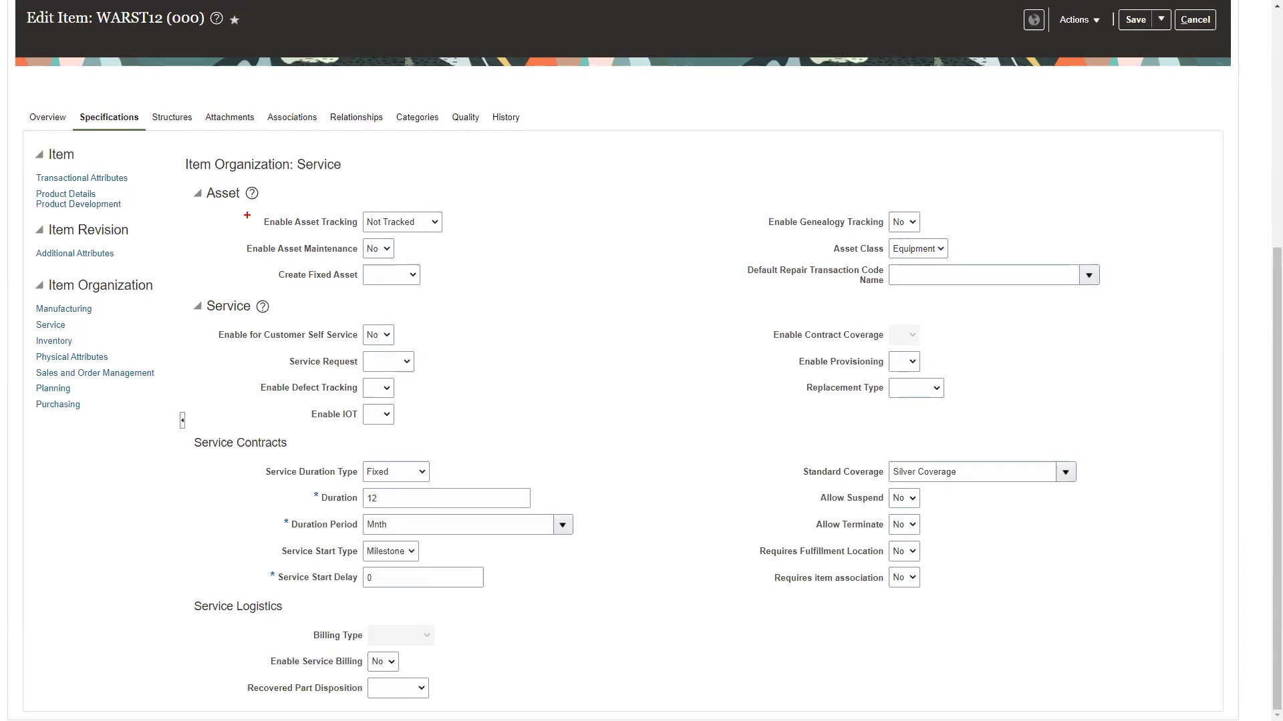
{"action": "left_click_drag", "start_coordinate": [234, 212], "coordinate": [473, 239]}
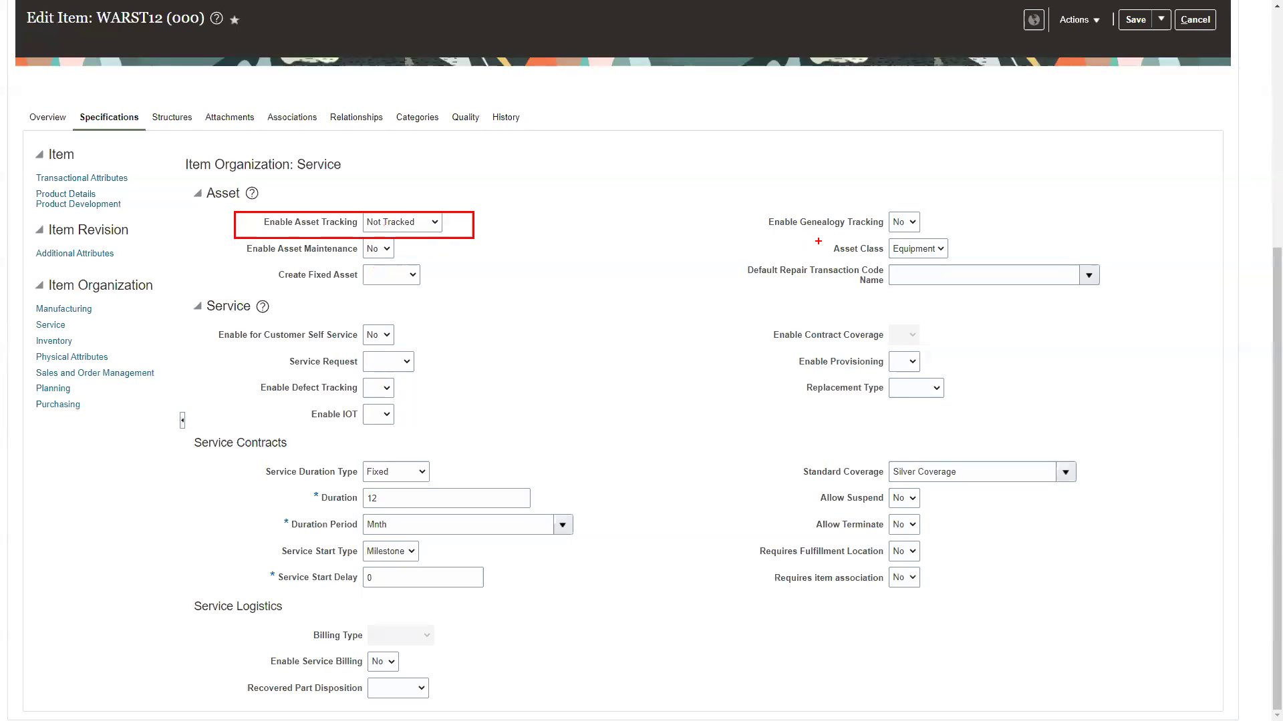
{"action": "mouse_move", "coordinate": [755, 200]}
{"action": "left_mouse_down"}
{"action": "mouse_move", "coordinate": [832, 258]}
{"action": "mouse_move", "coordinate": [975, 260]}
{"action": "left_mouse_up"}
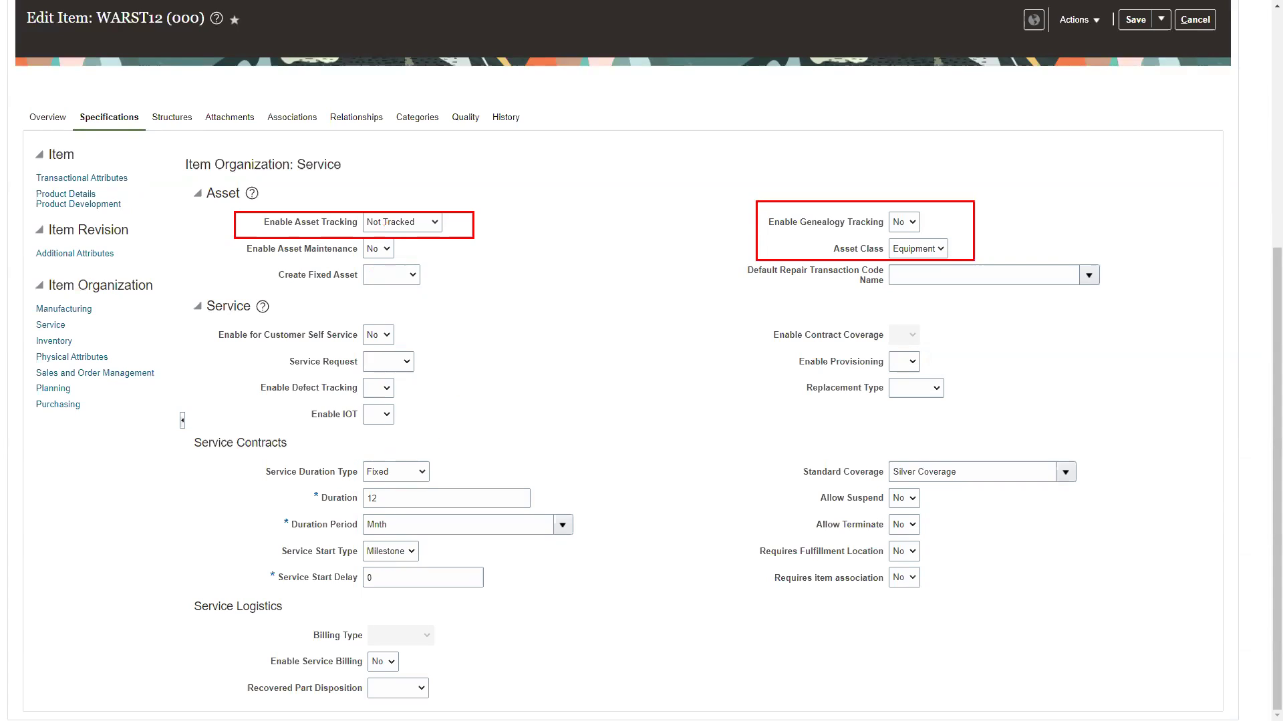
{"action": "key", "text": "Escape"}
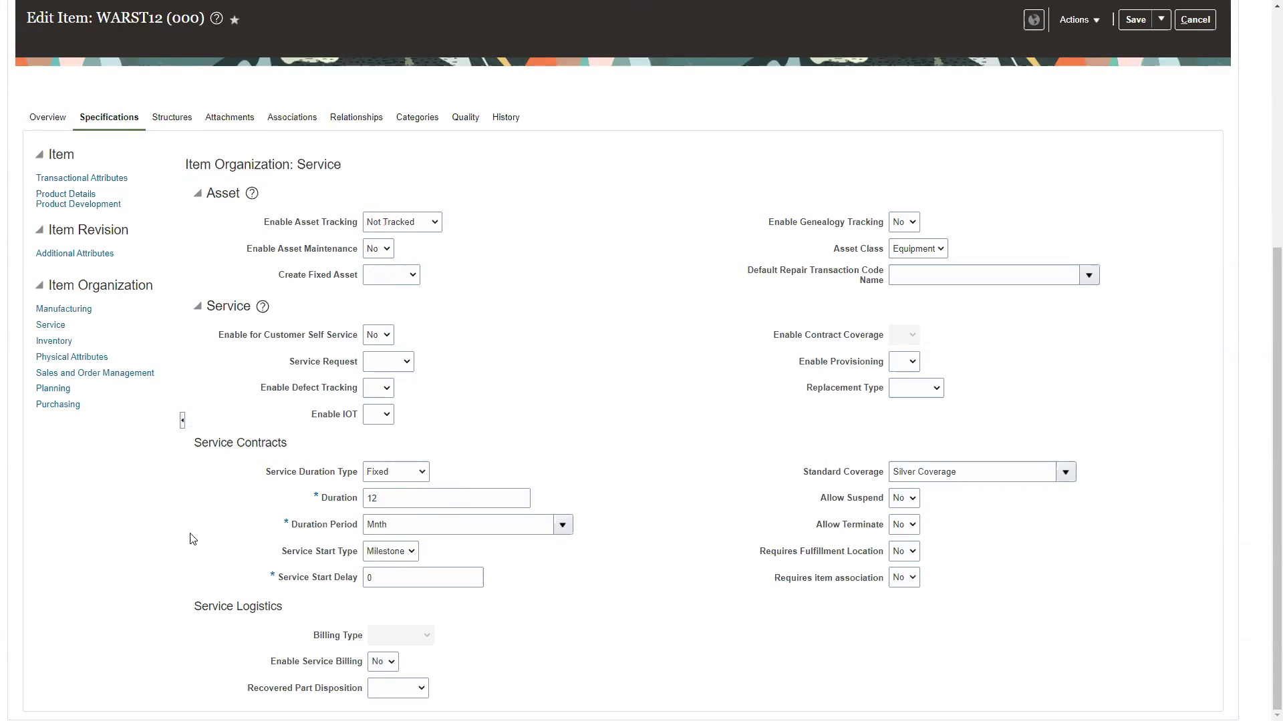
- Confirm service duration type Fixed, duration period Mnth and start type Milestone, left unchanged
{"action": "left_click", "coordinate": [424, 474]}
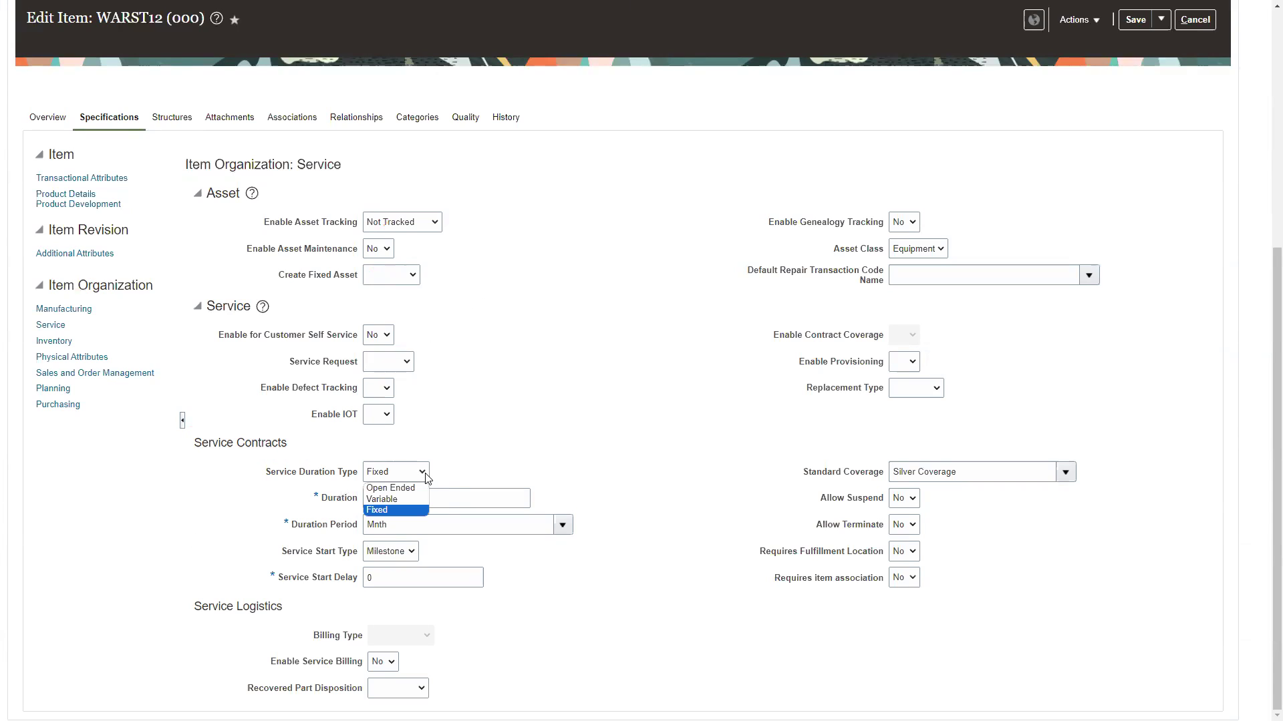
{"action": "left_click", "coordinate": [507, 412]}
{"action": "left_click", "coordinate": [404, 497]}
{"action": "left_click", "coordinate": [397, 525]}
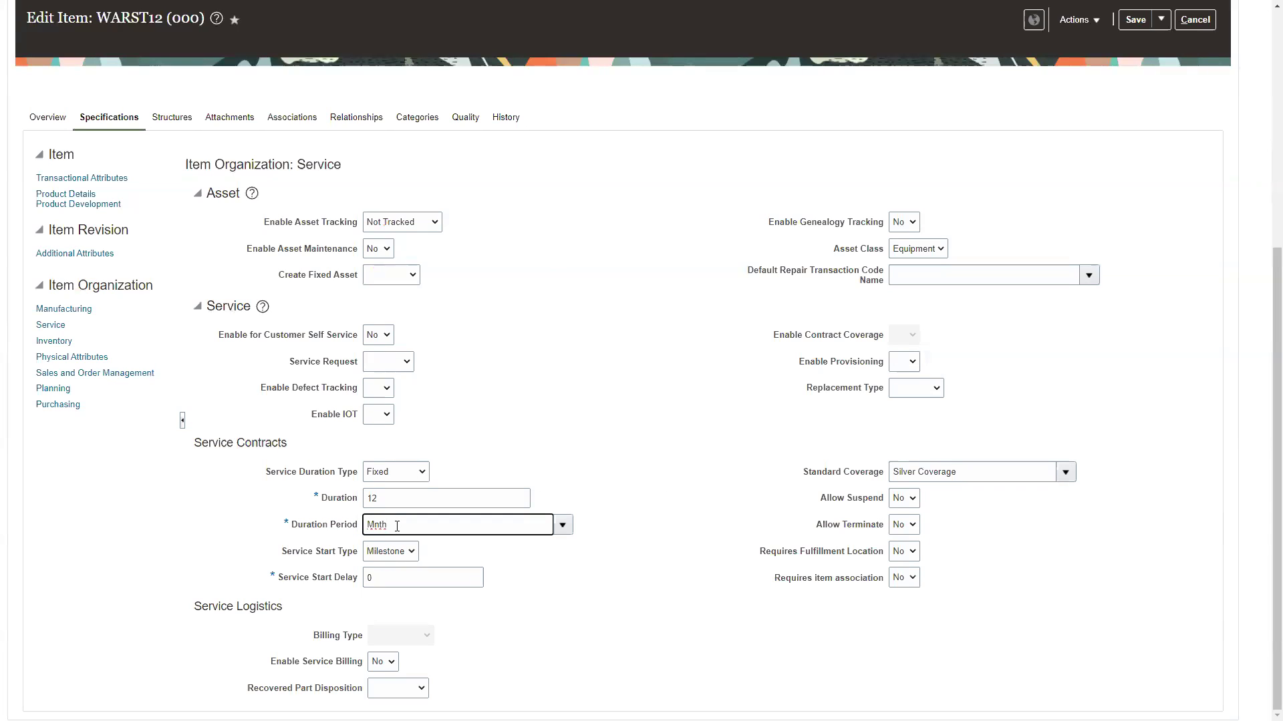
{"action": "left_click", "coordinate": [563, 526]}
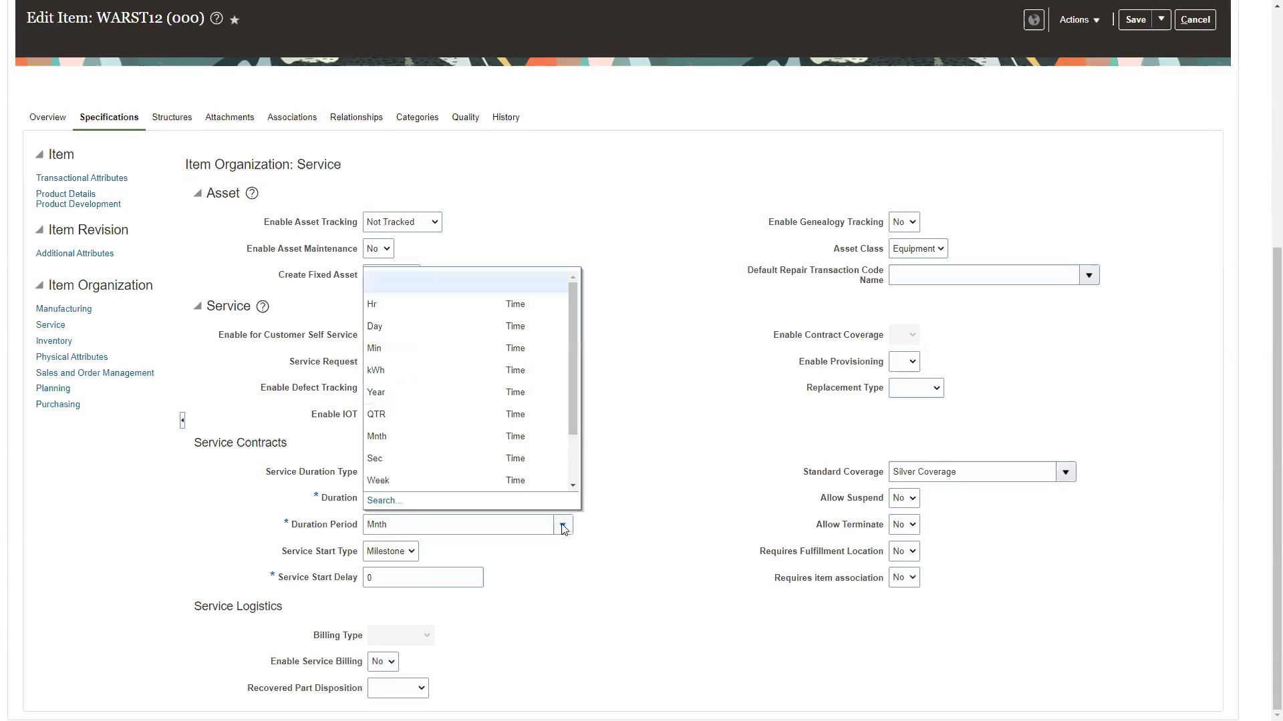
{"action": "left_click", "coordinate": [632, 468]}
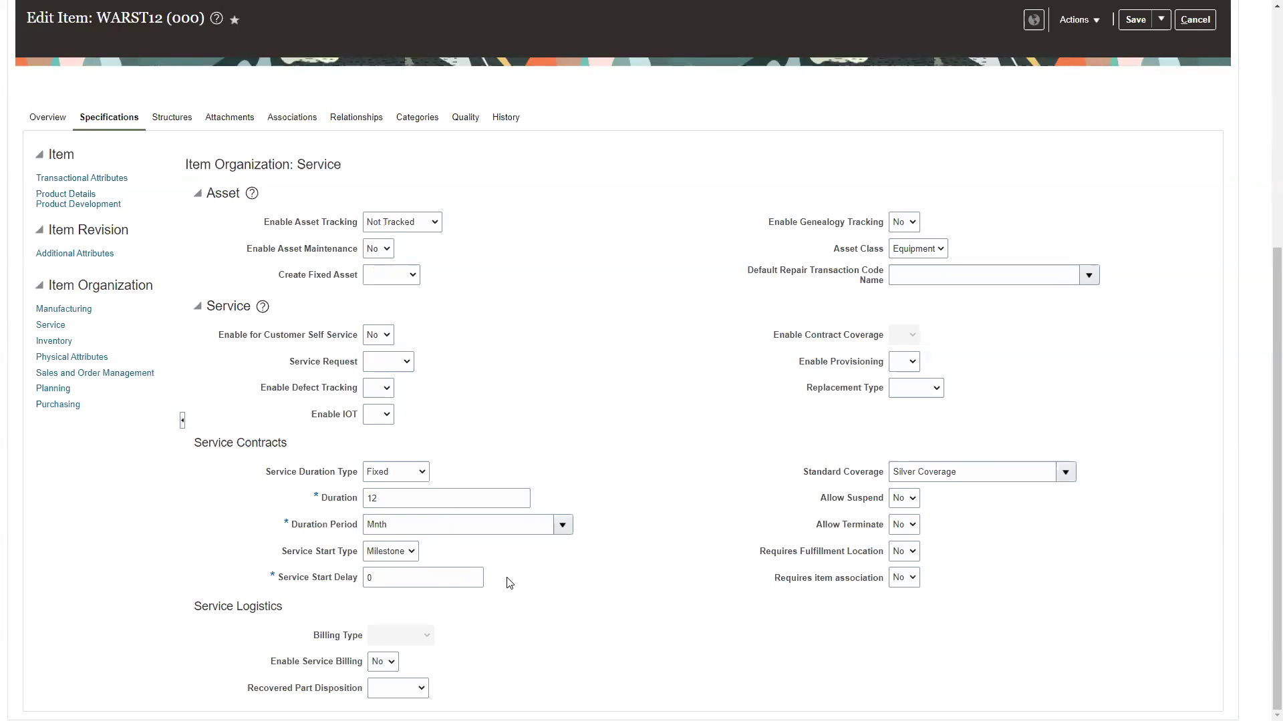
{"action": "left_click", "coordinate": [412, 553]}
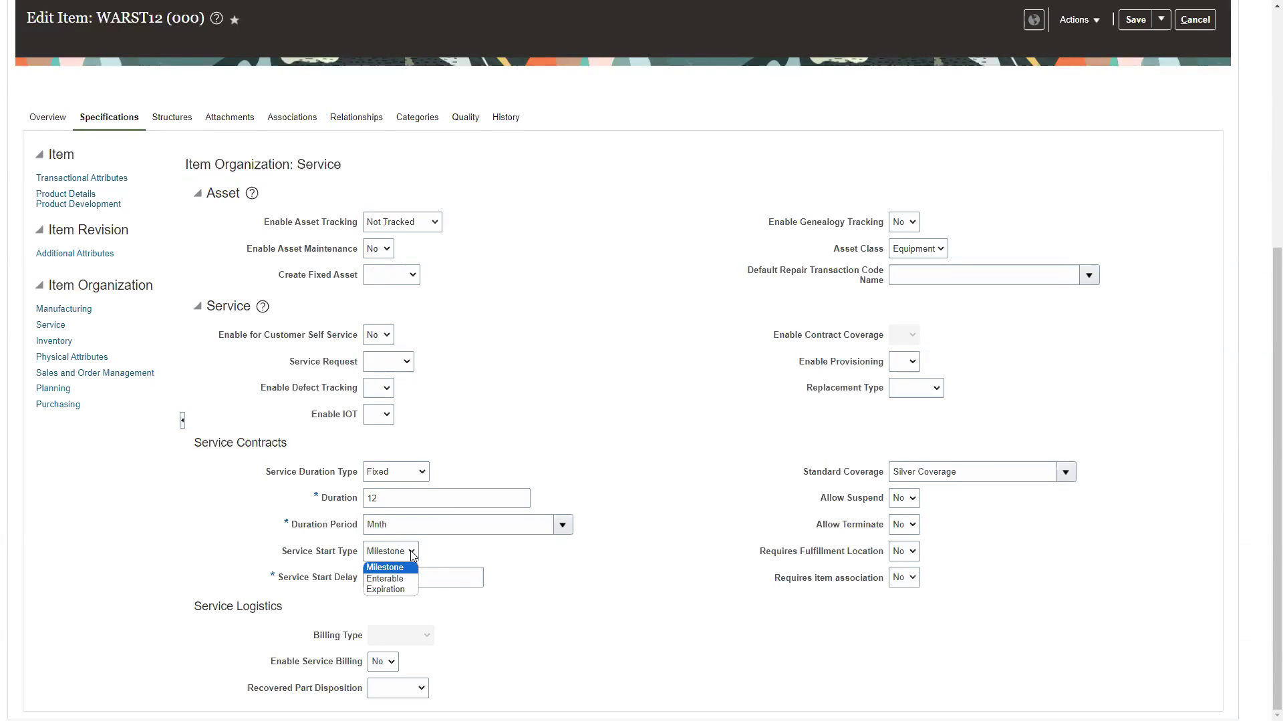
{"action": "left_click", "coordinate": [412, 553]}
{"action": "left_click", "coordinate": [411, 553]}
{"action": "left_click", "coordinate": [412, 553]}
{"action": "key", "text": "Tab"}
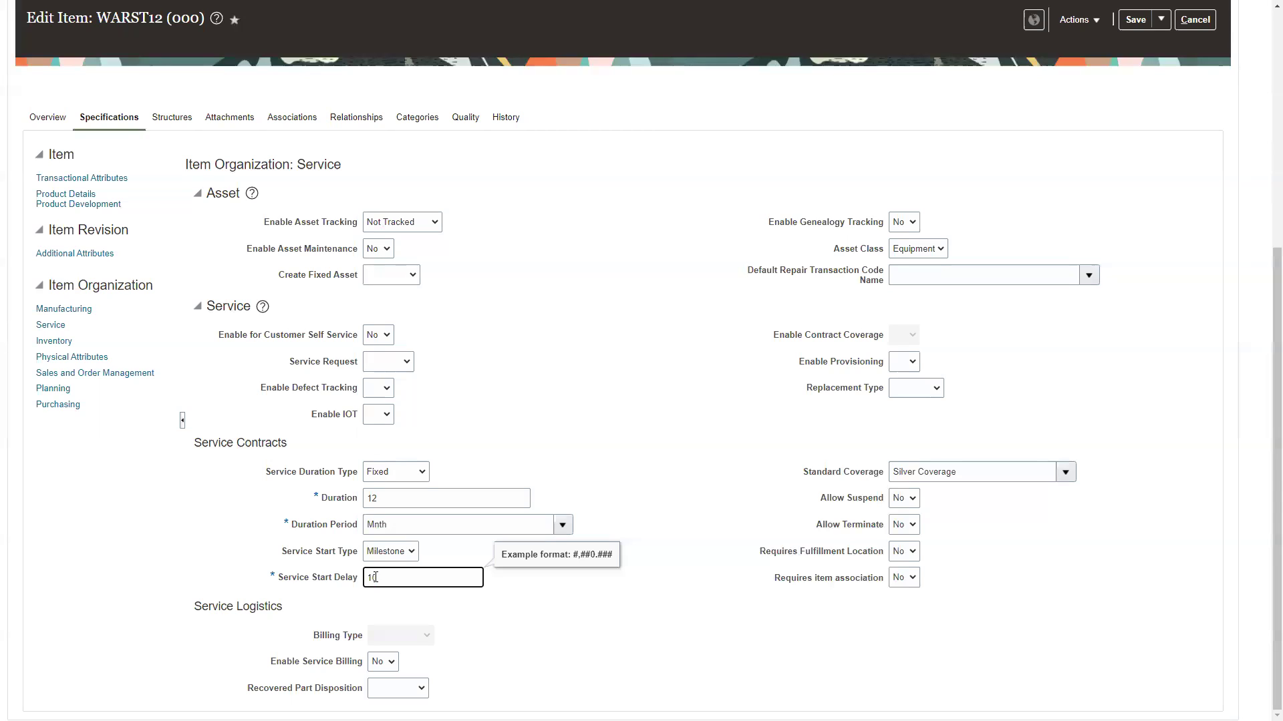
{"action": "type", "text": "0"}
{"action": "left_click", "coordinate": [609, 517]}
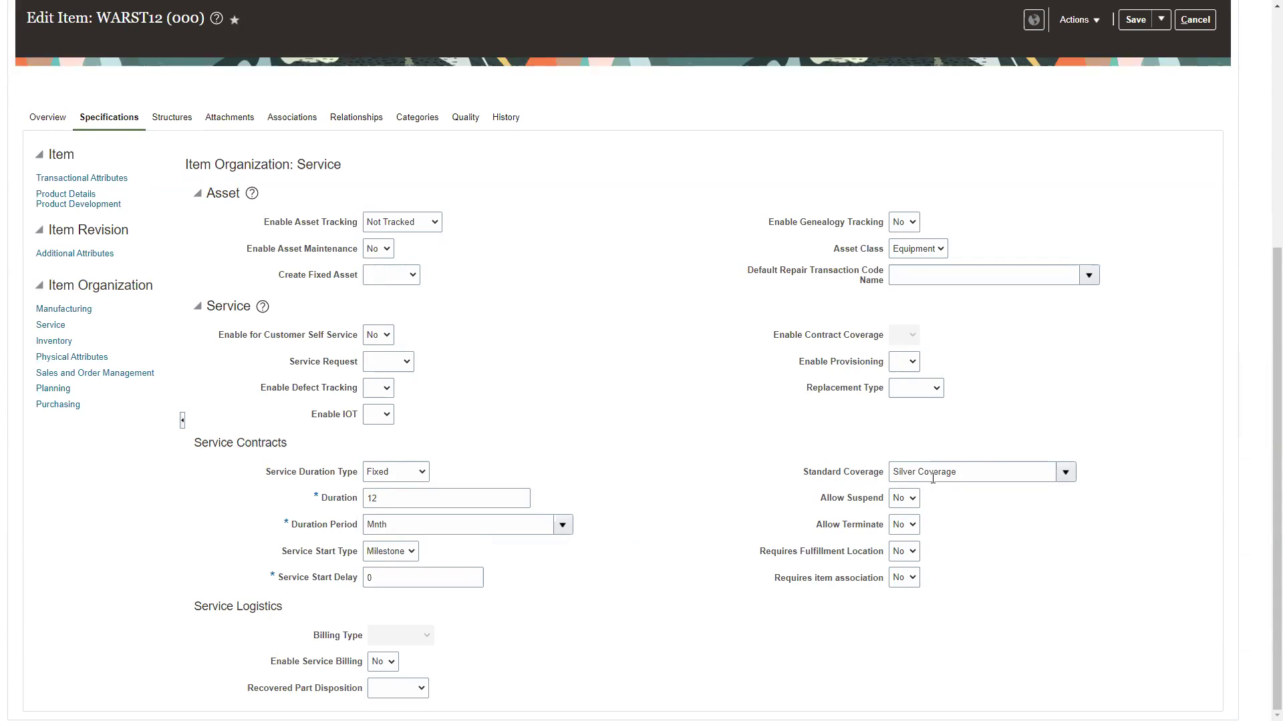
{"action": "left_click_drag", "start_coordinate": [786, 453], "coordinate": [1097, 490]}
- Under Sales and Order Management, leave WARST12's Sales Product Type as Included Warranty
{"action": "left_click", "coordinate": [95, 380]}
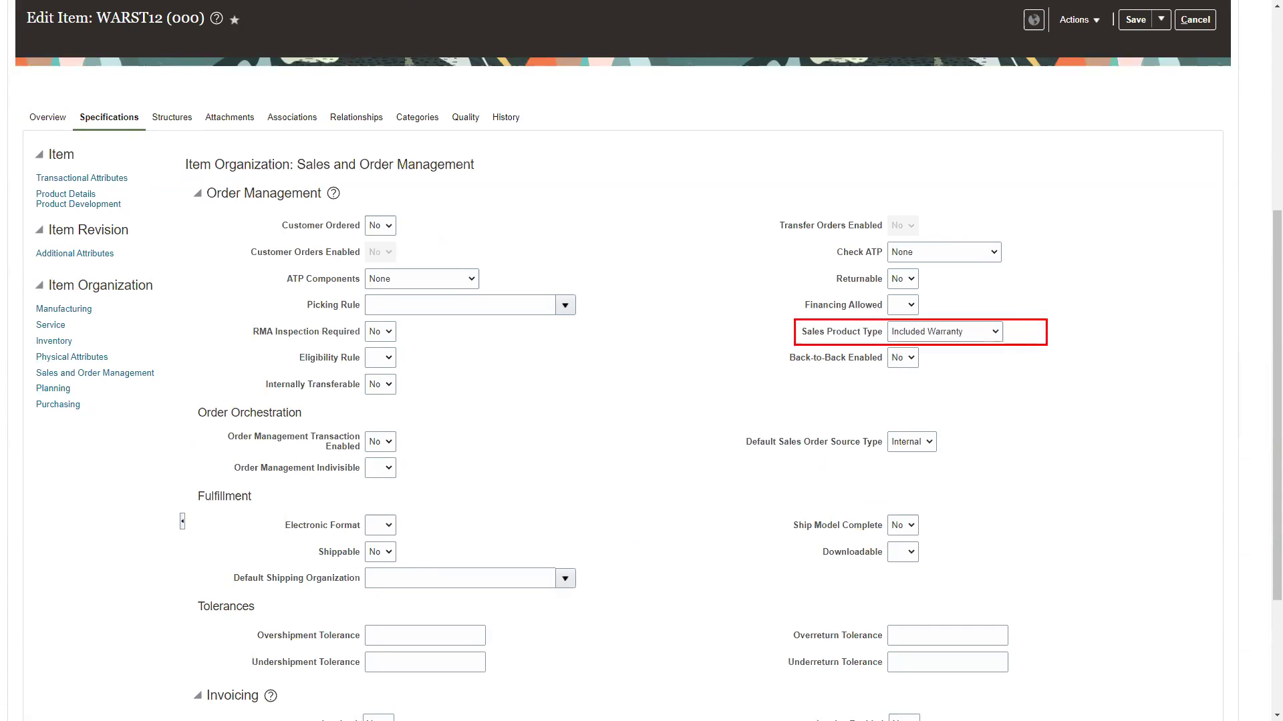
{"action": "left_click", "coordinate": [995, 332]}
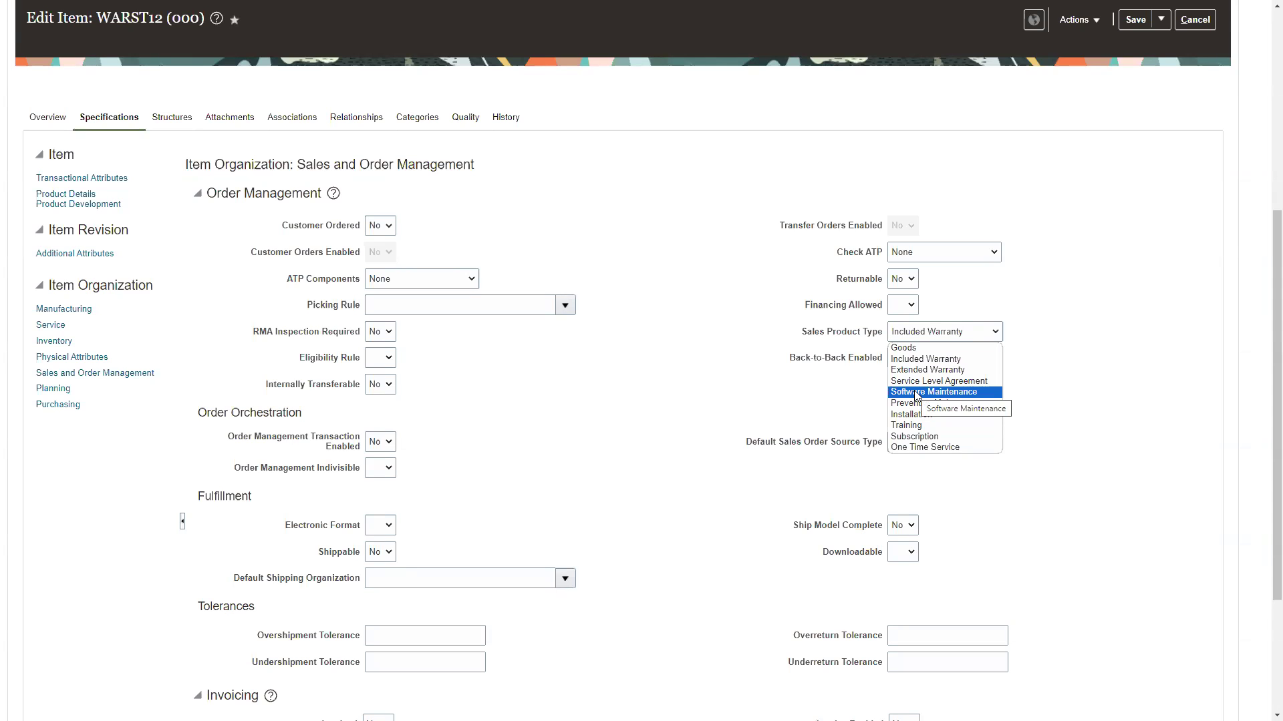
{"action": "left_click", "coordinate": [632, 378]}
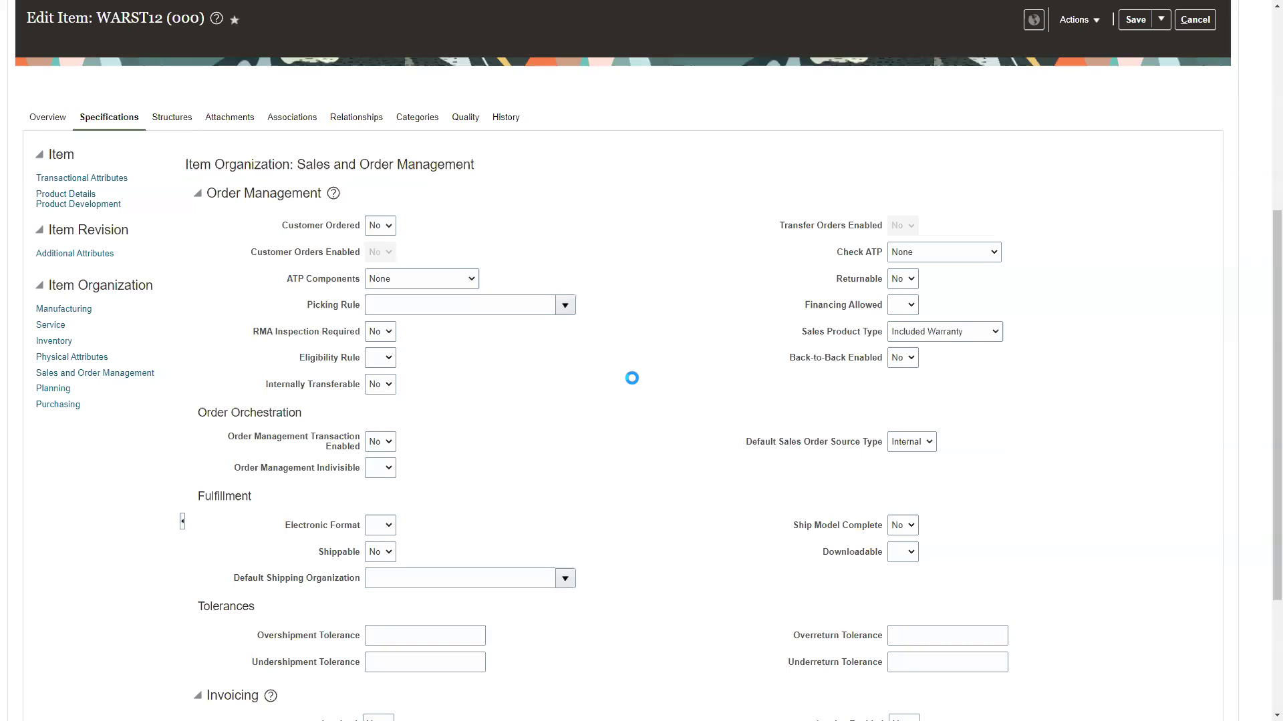
{"action": "scroll", "coordinate": [665, 303], "scroll_direction": "up", "scroll_amount": 3}
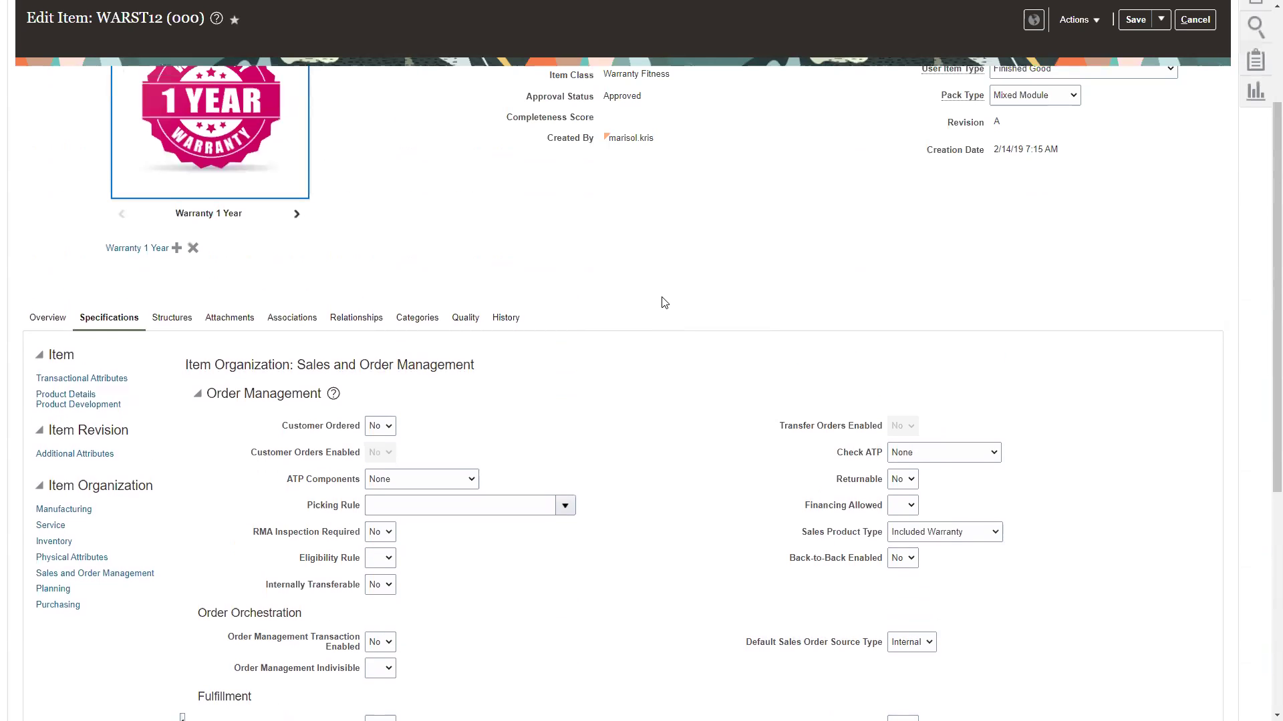
{"action": "scroll", "coordinate": [664, 303], "scroll_direction": "up", "scroll_amount": 3}
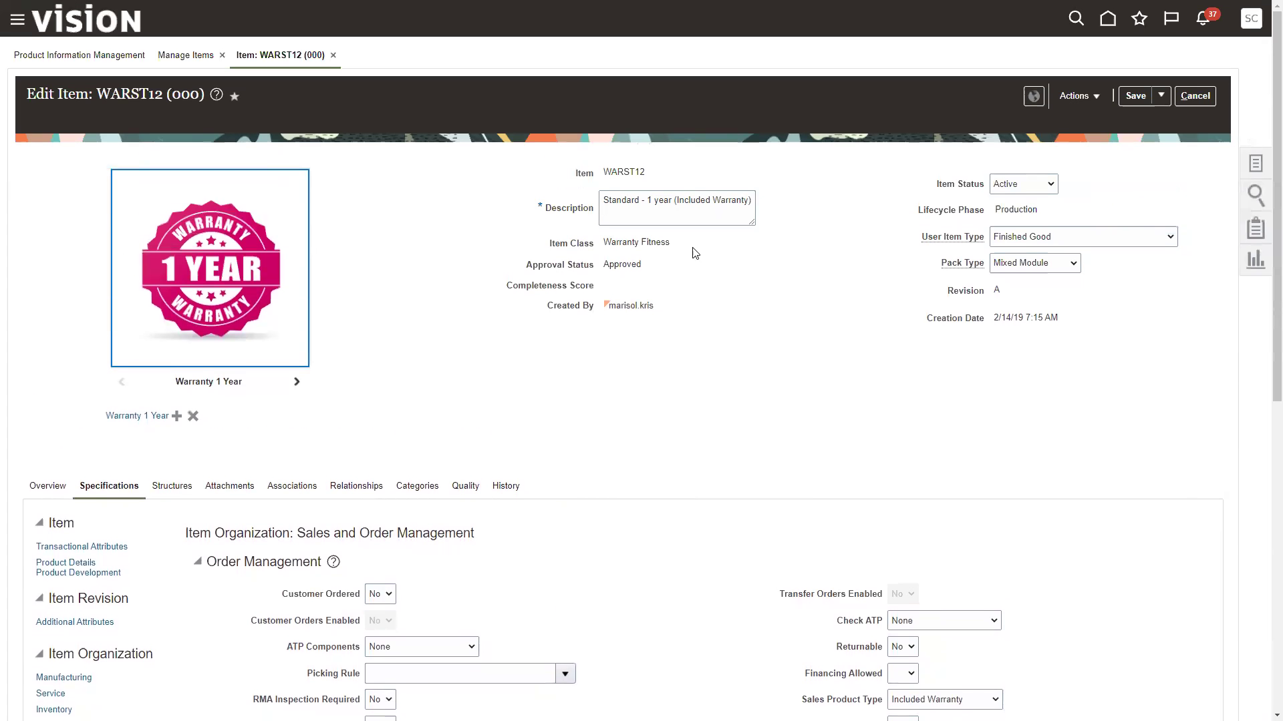
{"action": "left_click", "coordinate": [1162, 97]}
- Save WARST12, then search for FIT5000 and open its organization 000 record
{"action": "left_click", "coordinate": [1172, 121]}
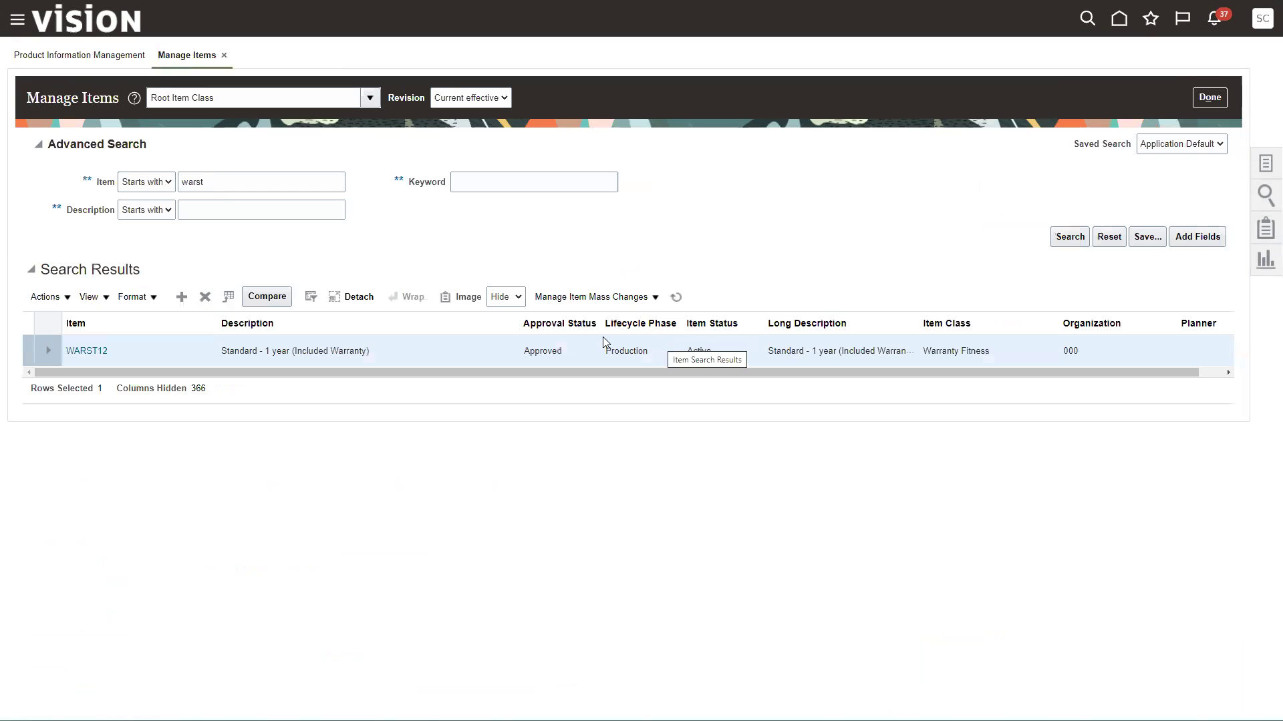
{"action": "left_click_drag", "start_coordinate": [213, 182], "coordinate": [99, 182]}
{"action": "type", "text": "FIT5000"}
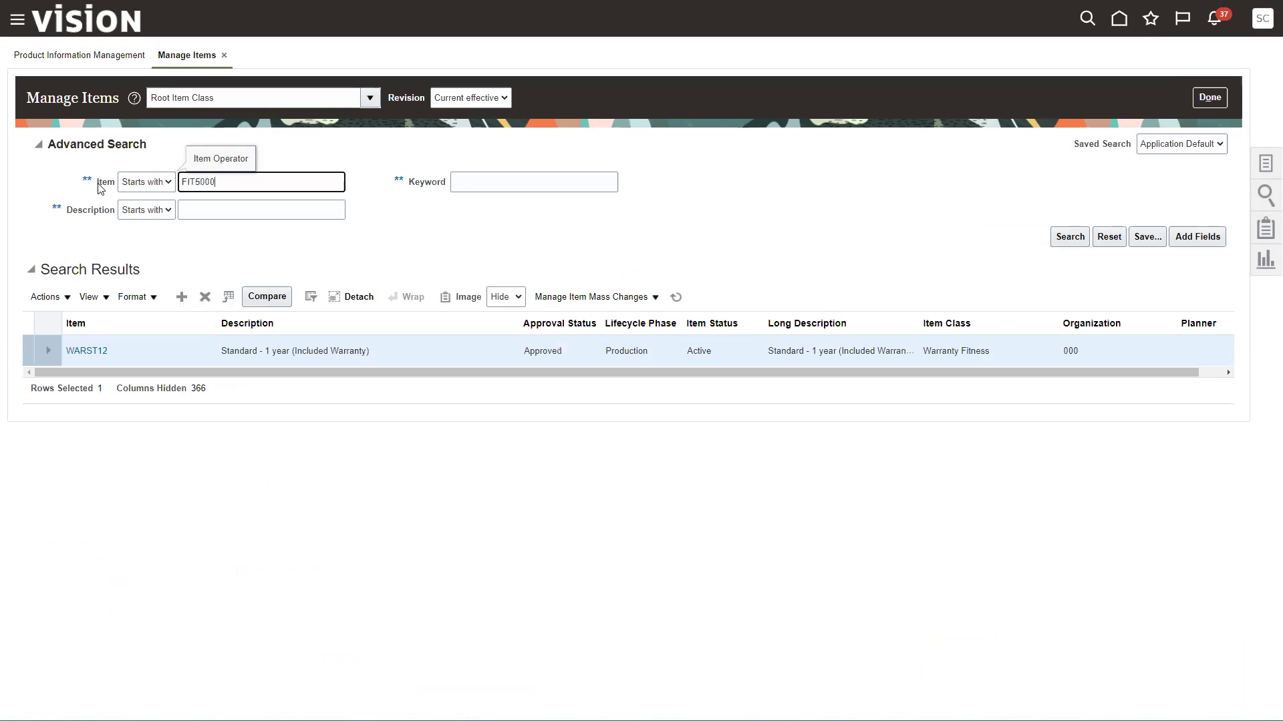
{"action": "key", "text": "Tab"}
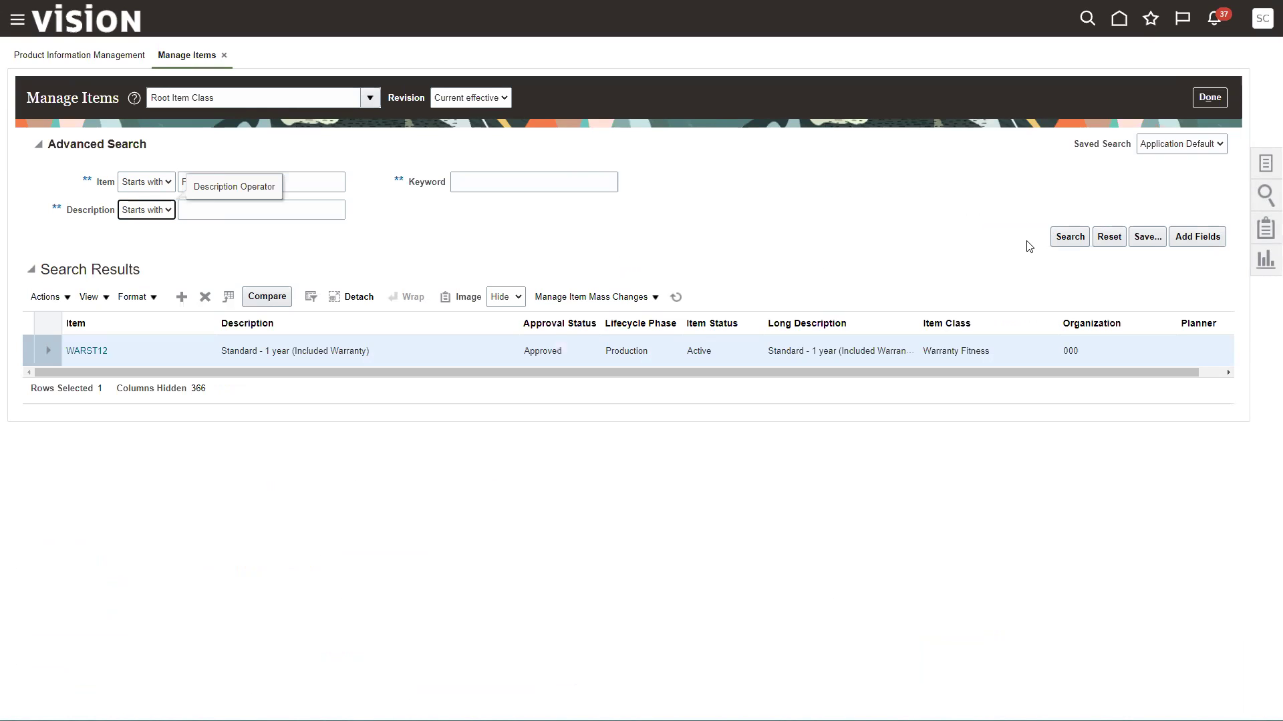
{"action": "left_click", "coordinate": [1062, 237]}
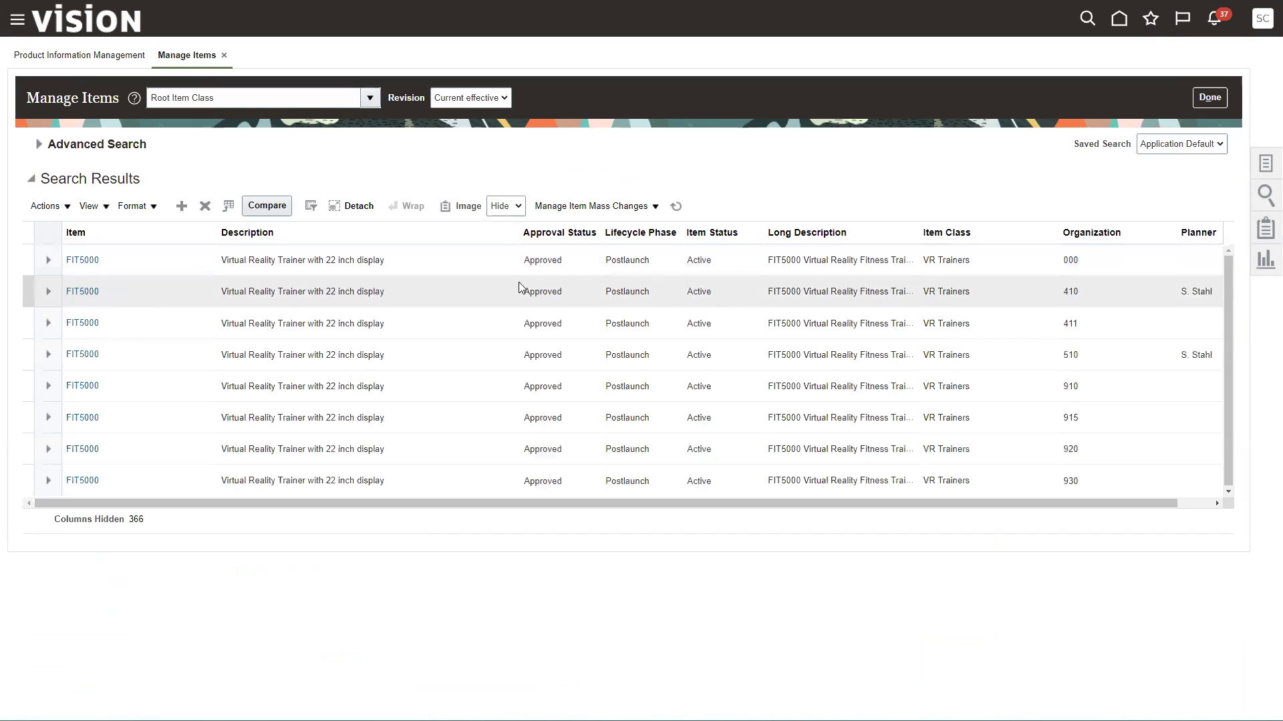
{"action": "left_click", "coordinate": [1070, 260]}
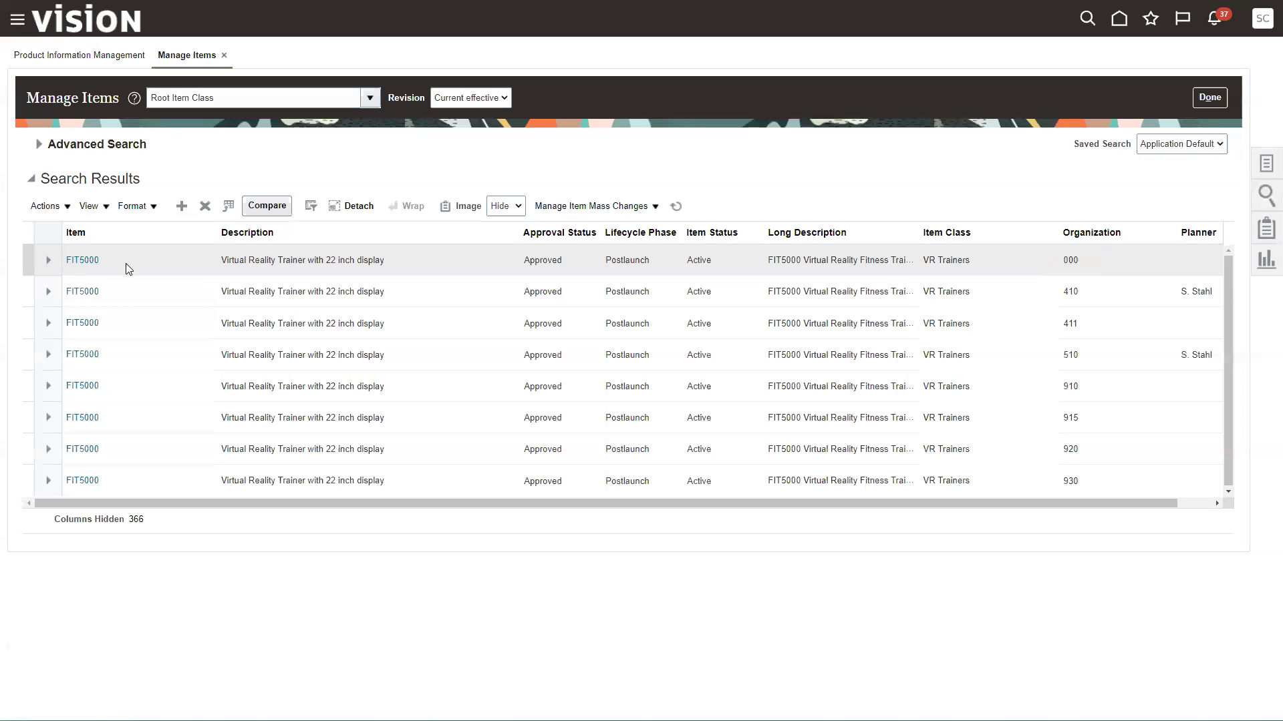
{"action": "left_click", "coordinate": [83, 262]}
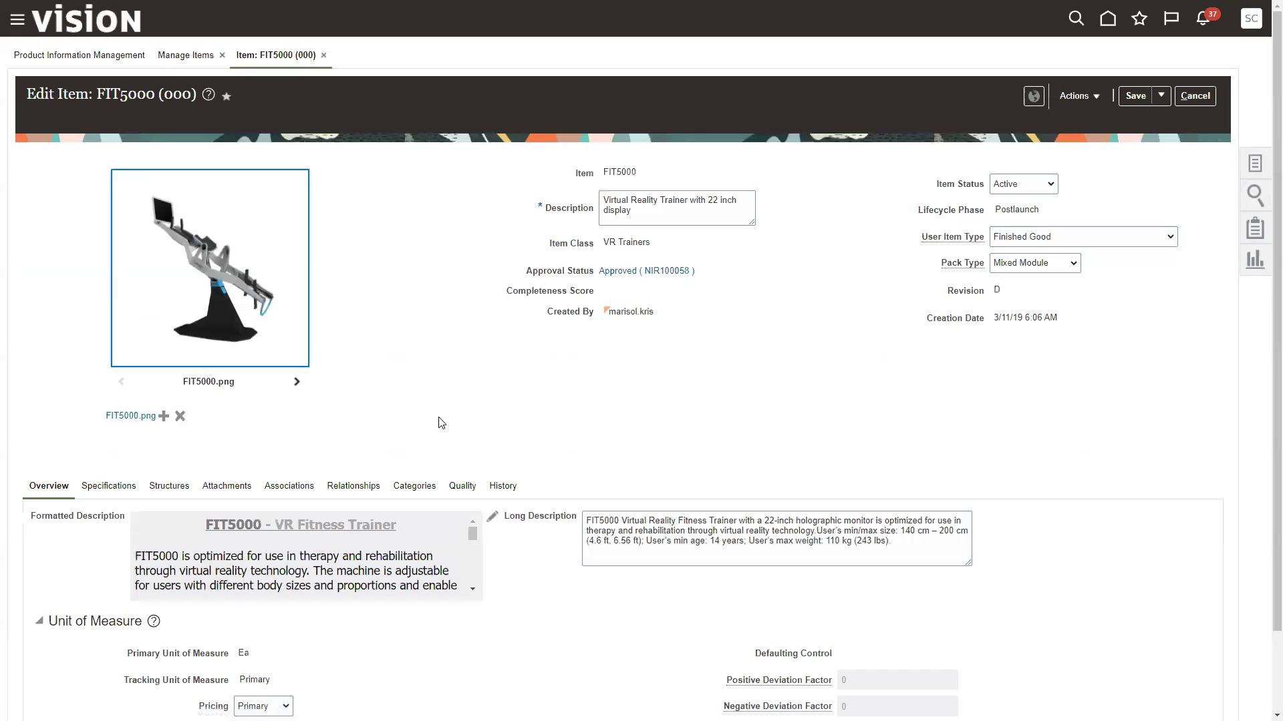
- Show FIT5000's Specifications and its Service attributes under Item Organization
{"action": "scroll", "coordinate": [439, 423], "scroll_direction": "down", "scroll_amount": 2}
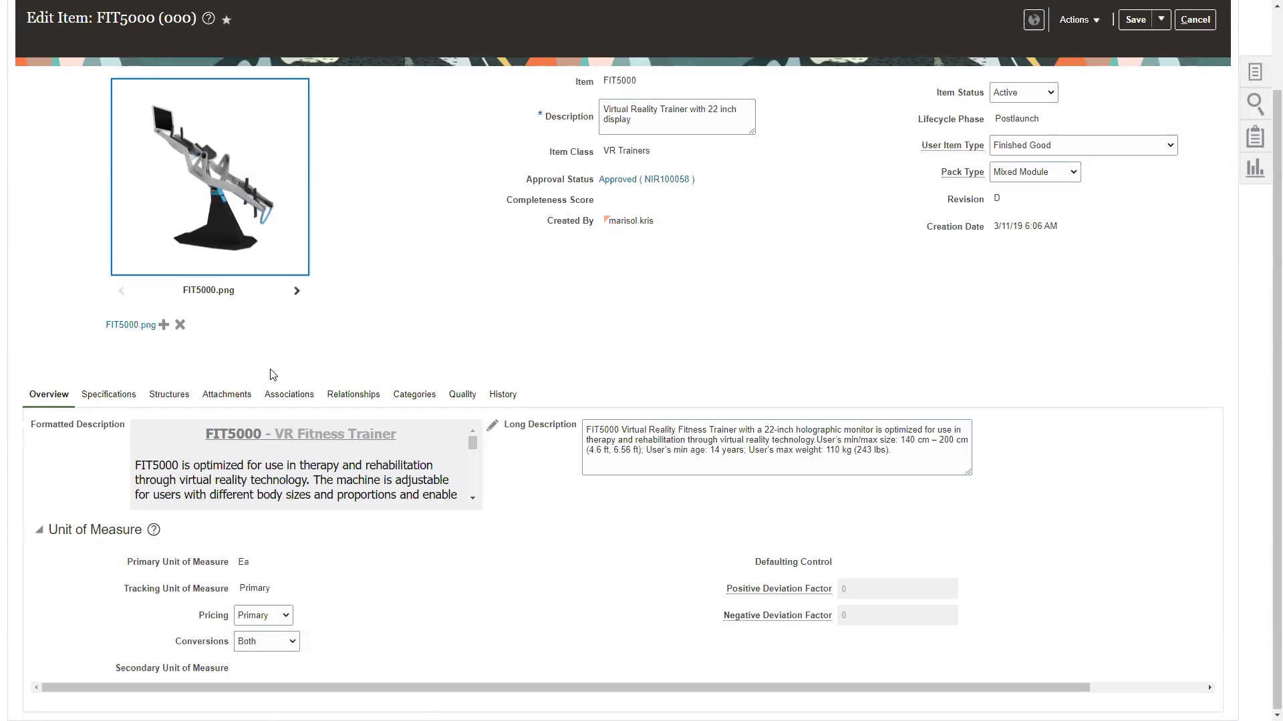
{"action": "left_click", "coordinate": [107, 394]}
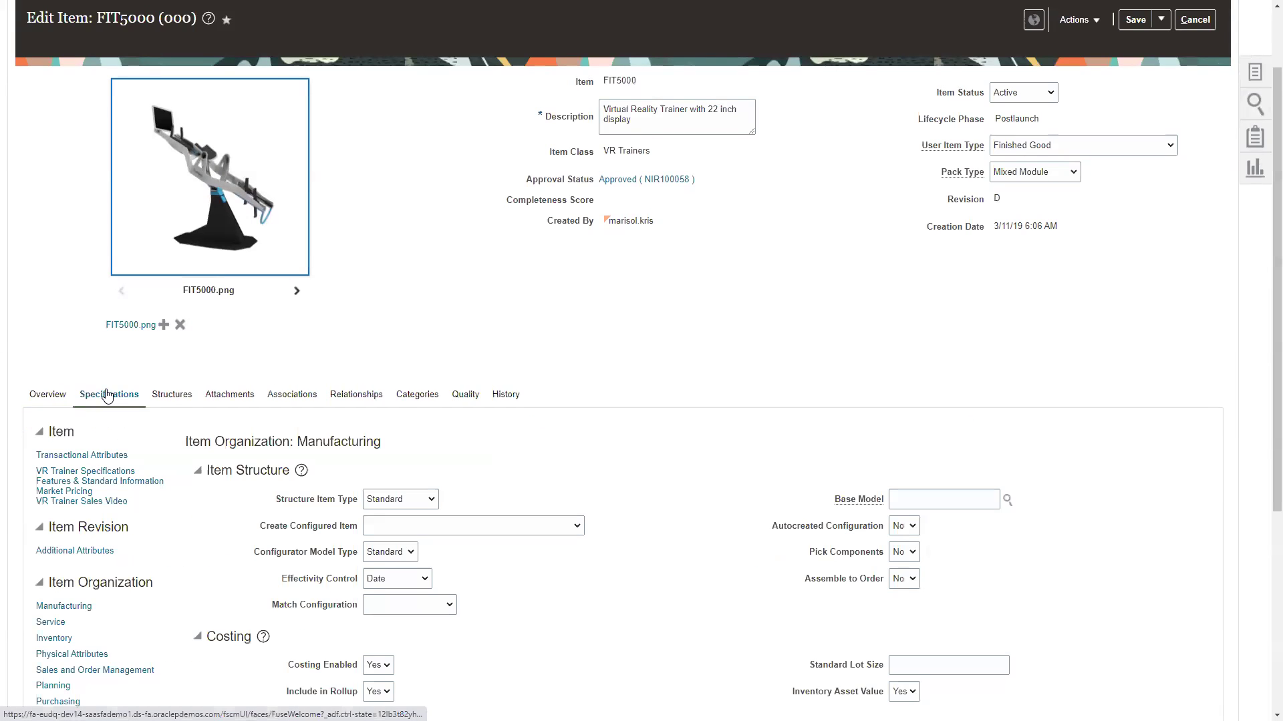
{"action": "left_click", "coordinate": [51, 623]}
{"action": "scroll", "coordinate": [416, 441], "scroll_direction": "down", "scroll_amount": 2}
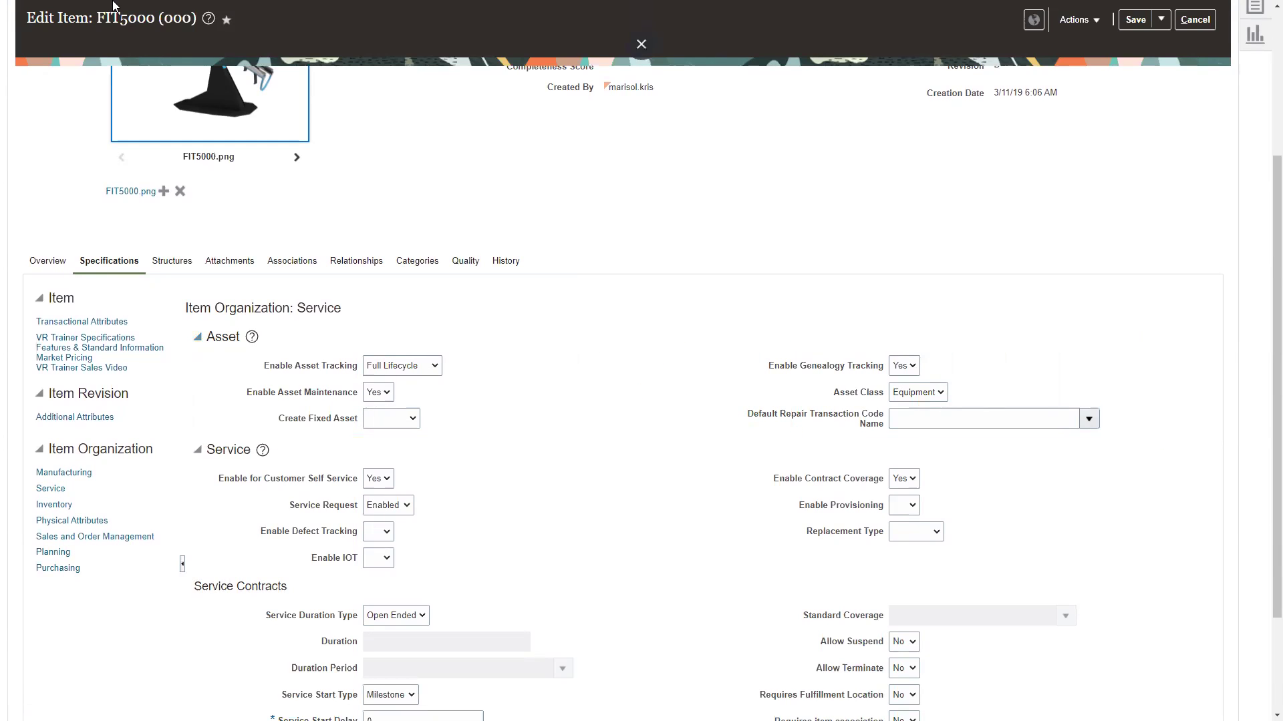
{"action": "left_click", "coordinate": [435, 368]}
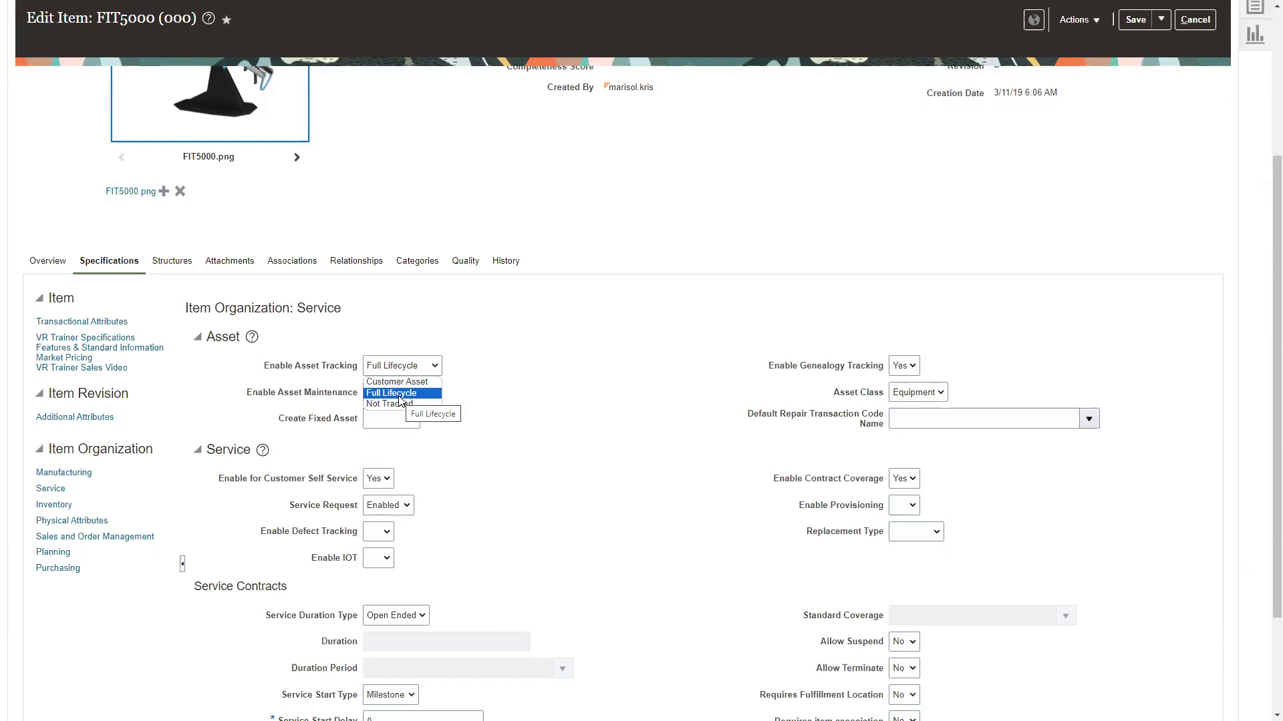
{"action": "left_click", "coordinate": [511, 419]}
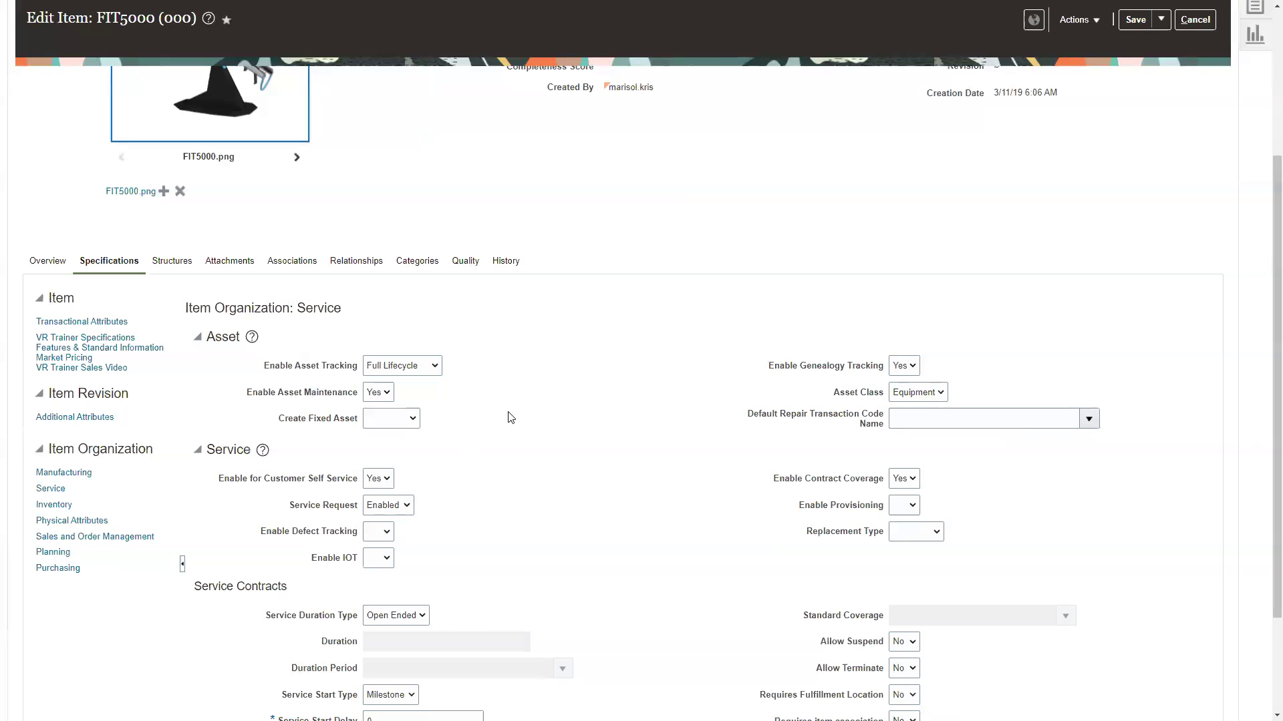
{"action": "left_click", "coordinate": [387, 394]}
{"action": "left_click", "coordinate": [554, 399]}
{"action": "left_click", "coordinate": [915, 368]}
{"action": "left_click", "coordinate": [953, 364]}
{"action": "left_click", "coordinate": [946, 393]}
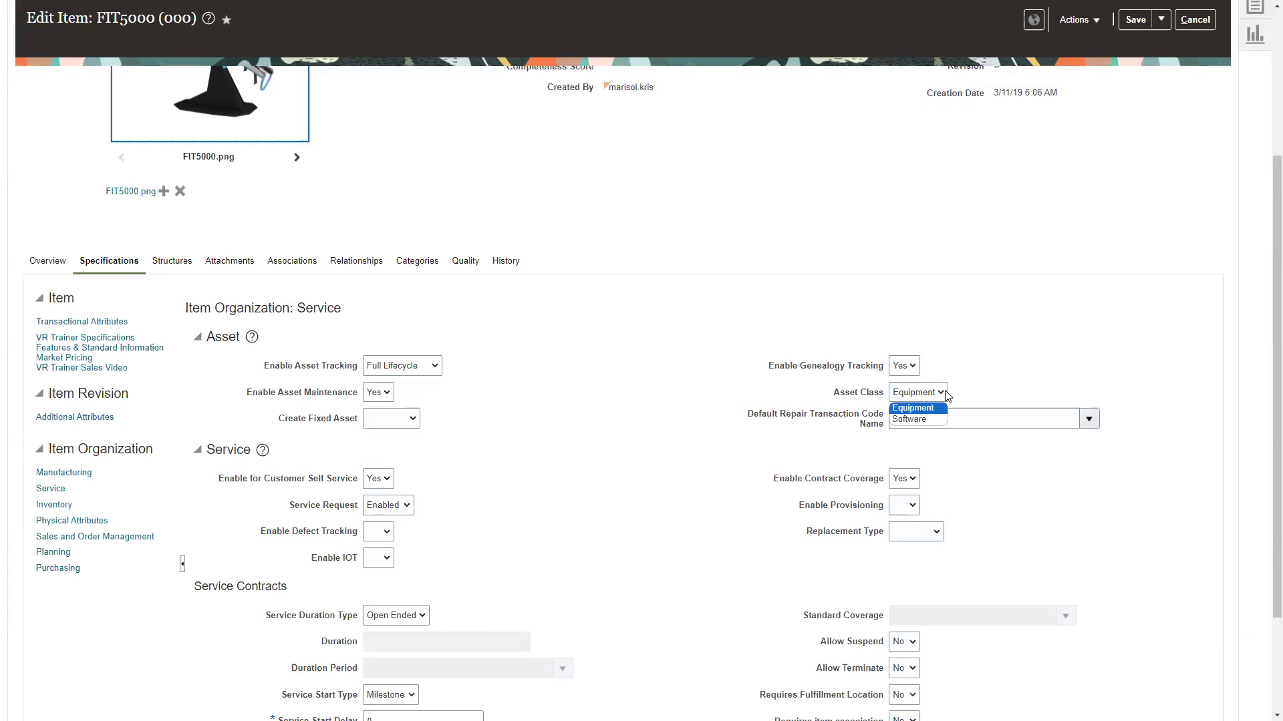
{"action": "left_click", "coordinate": [622, 475]}
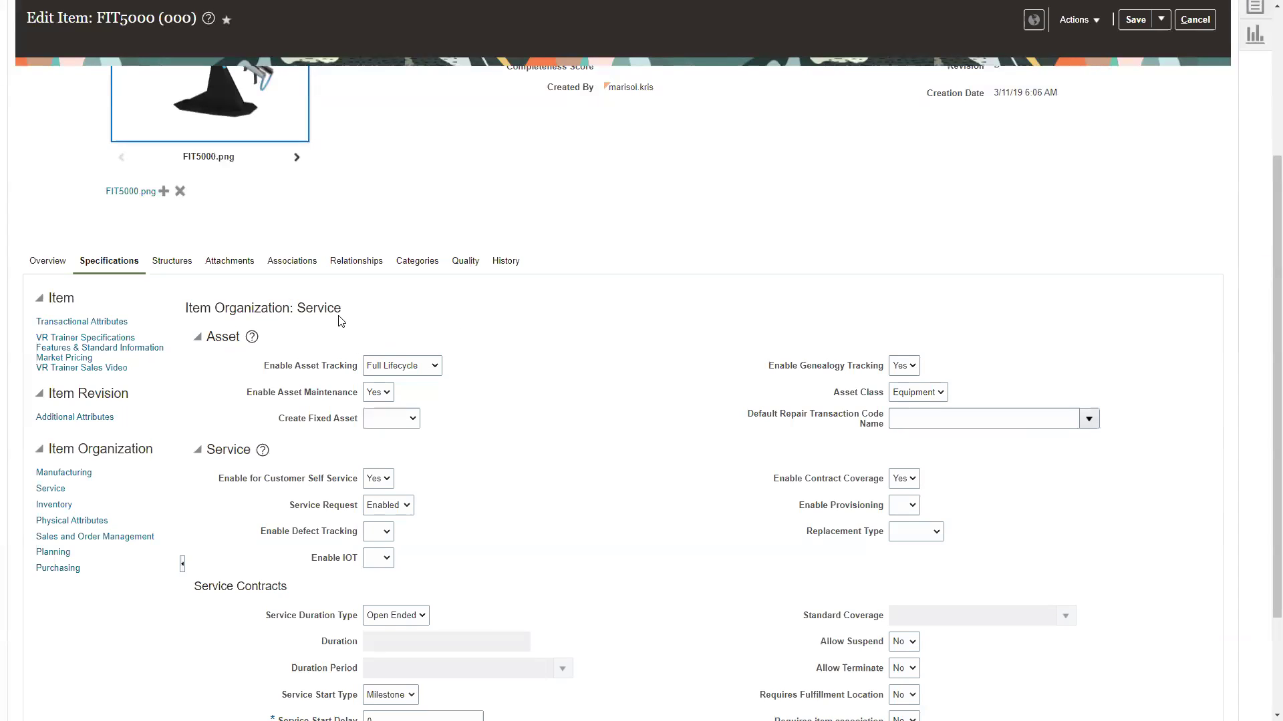
- Review the FIT5000 item's WARST12 warranty relationship and confirm it unchanged
{"action": "left_click", "coordinate": [356, 261]}
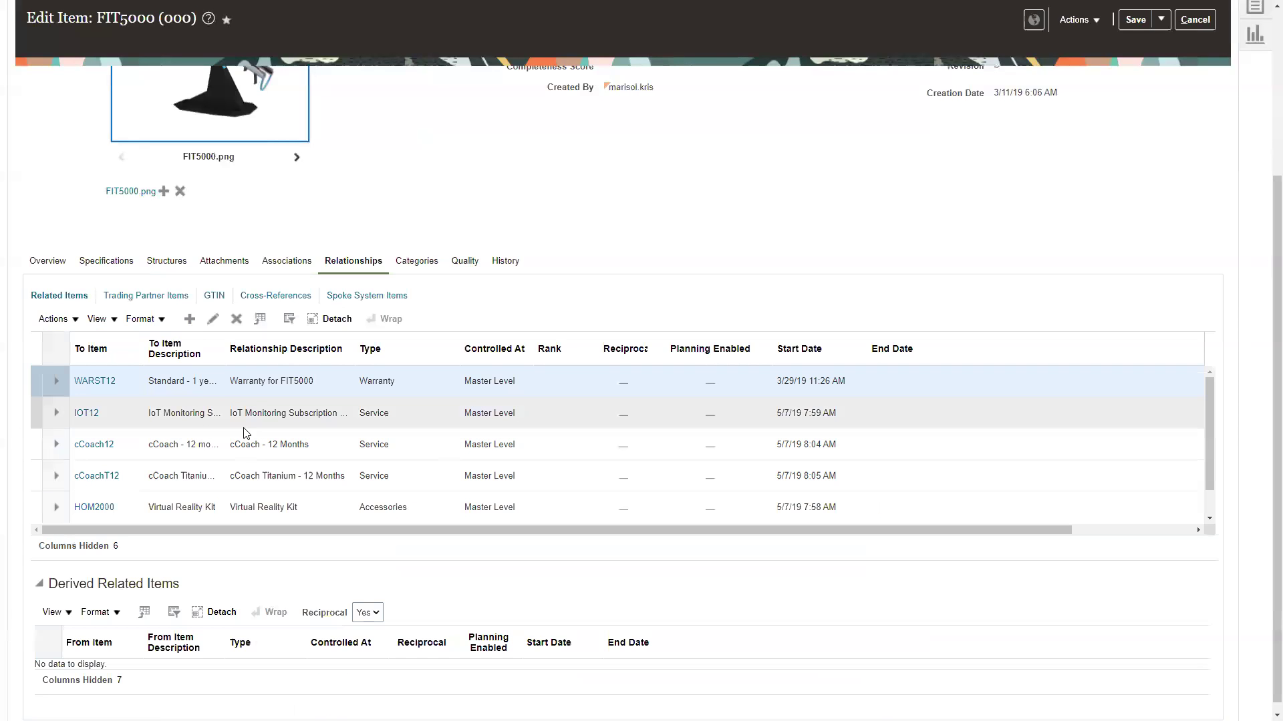
{"action": "left_click", "coordinate": [248, 413]}
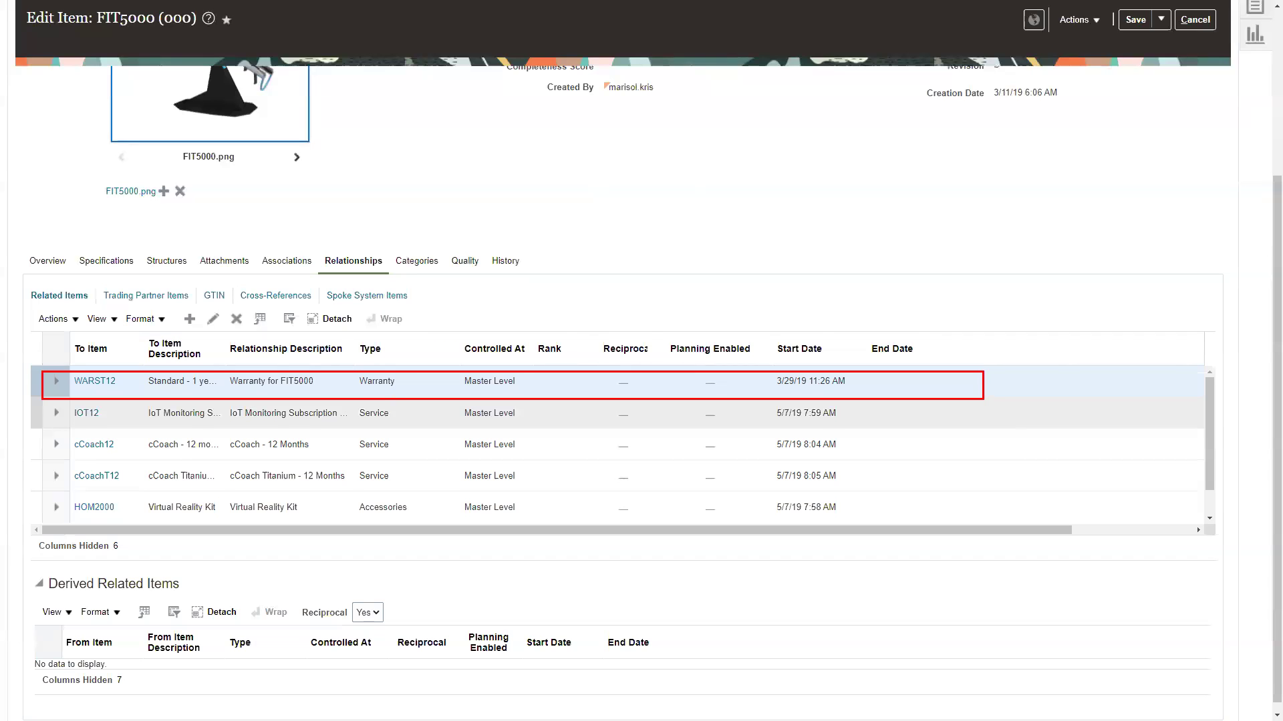
{"action": "left_click", "coordinate": [213, 321]}
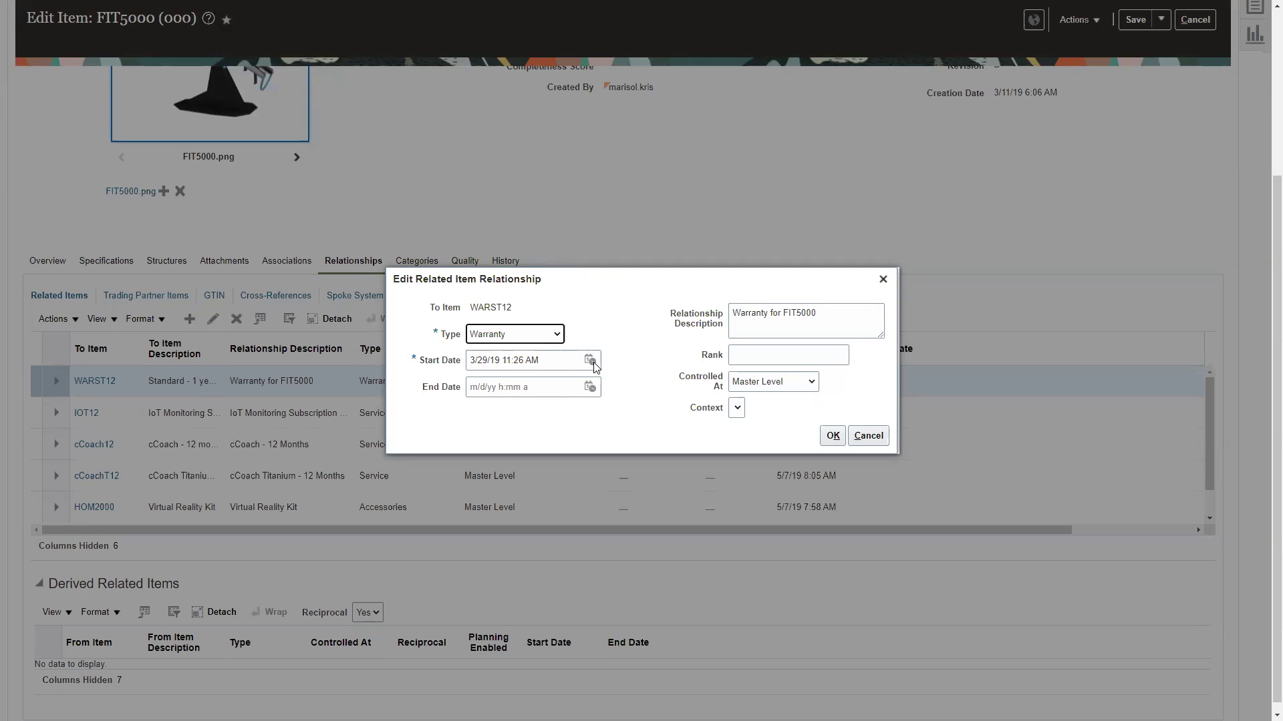
{"action": "left_click", "coordinate": [832, 437]}
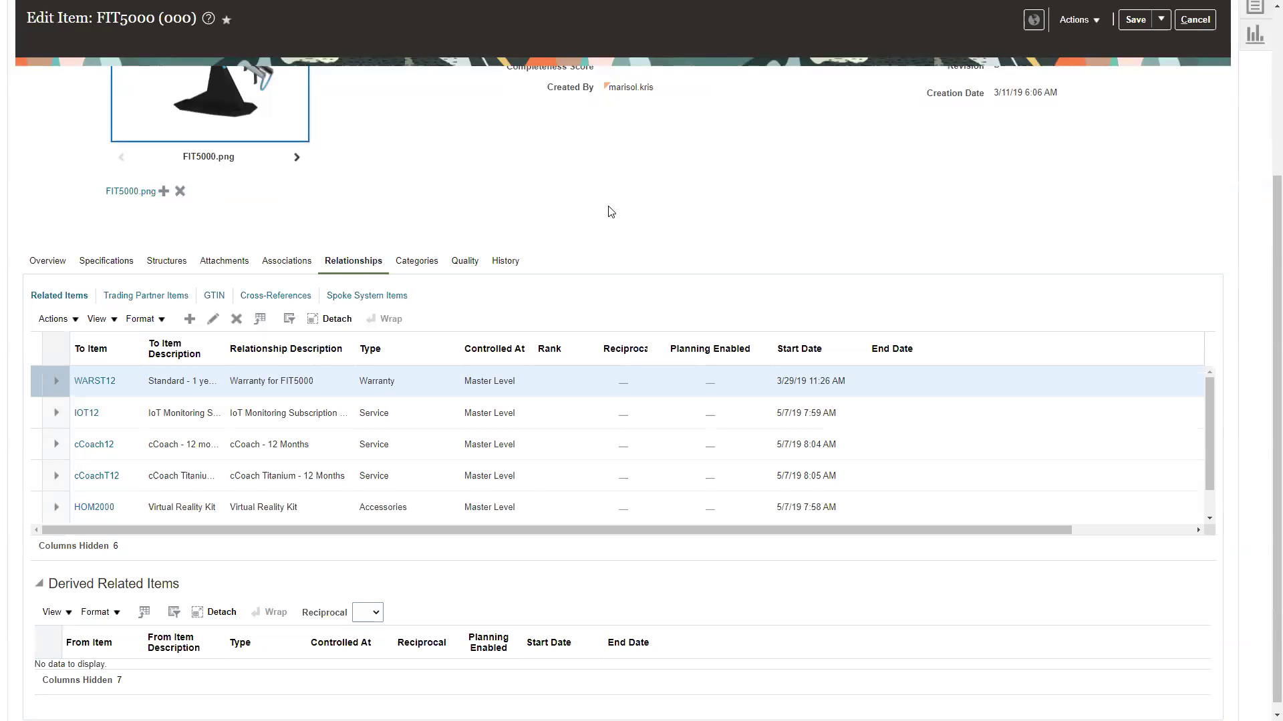
- Save and close the FIT5000 item
{"action": "scroll", "coordinate": [668, 187], "scroll_direction": "up", "scroll_amount": 4}
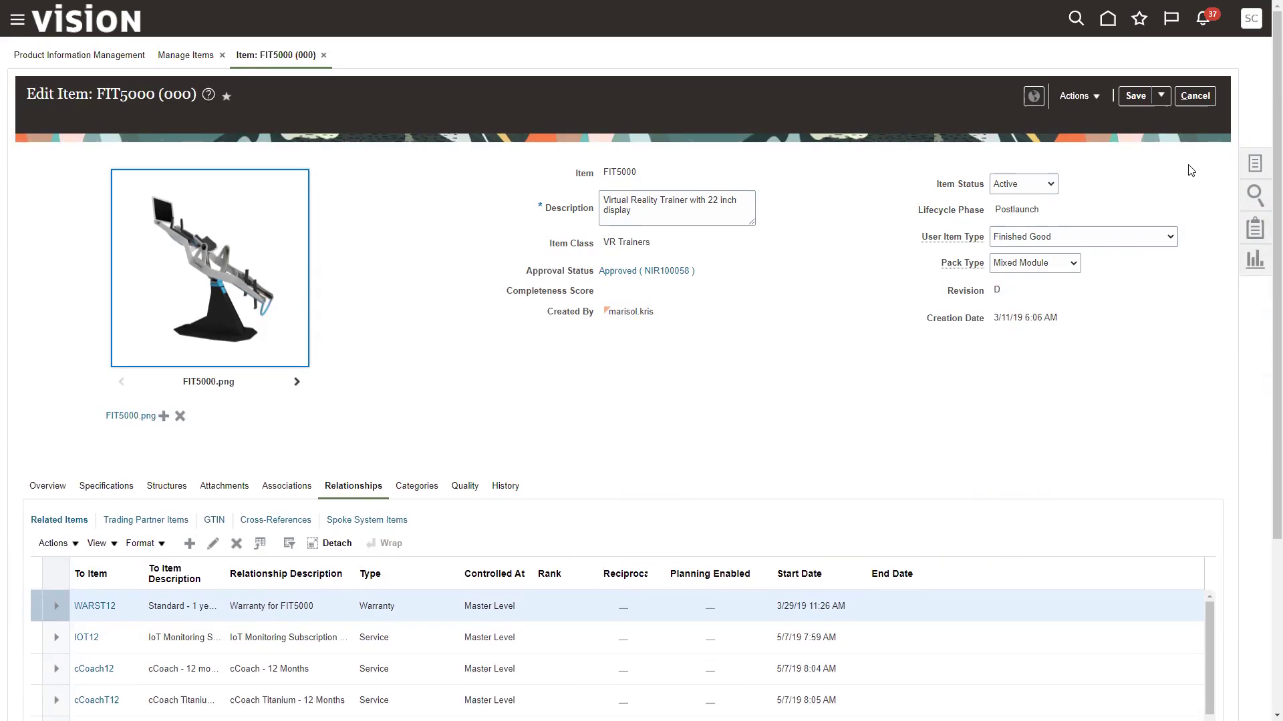
{"action": "left_click", "coordinate": [1161, 96]}
{"action": "left_click", "coordinate": [1155, 126]}
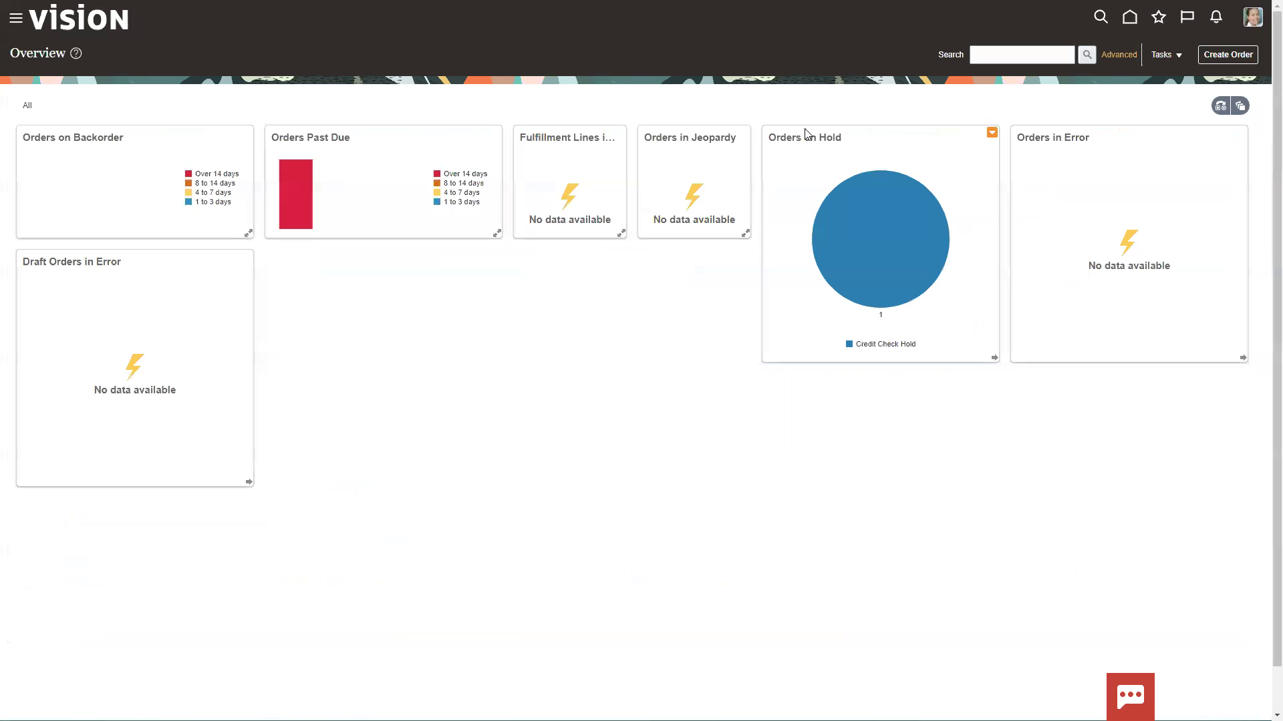
- Start a new sales order with Steel Fitness as the customer
{"action": "left_click", "coordinate": [1215, 59]}
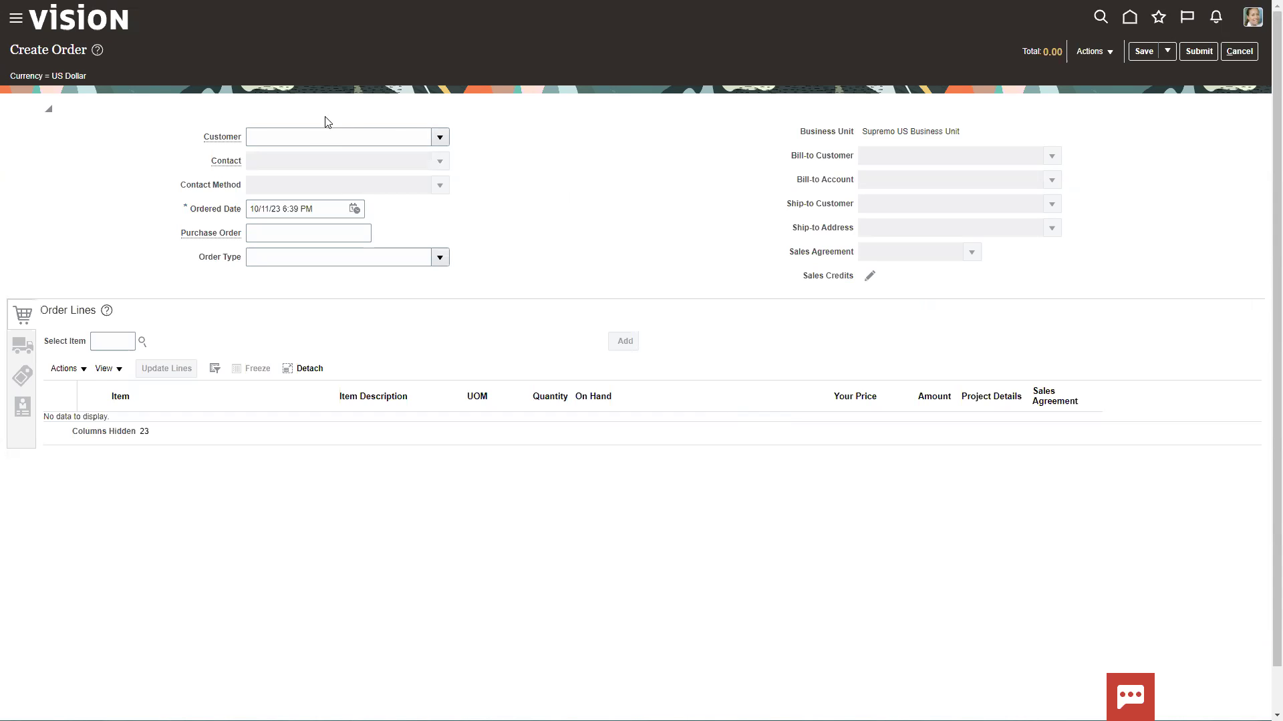
{"action": "left_click", "coordinate": [308, 140]}
{"action": "type", "text": "Stee"}
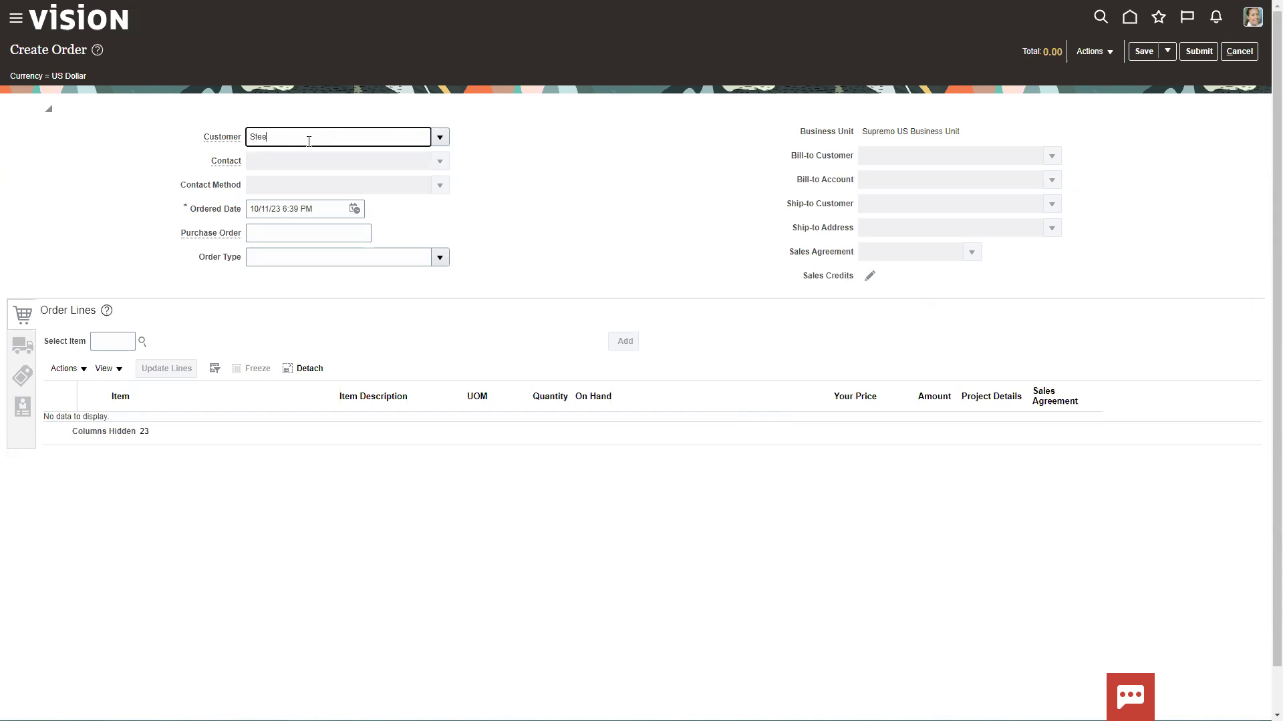
{"action": "type", "text": "l fitness"}
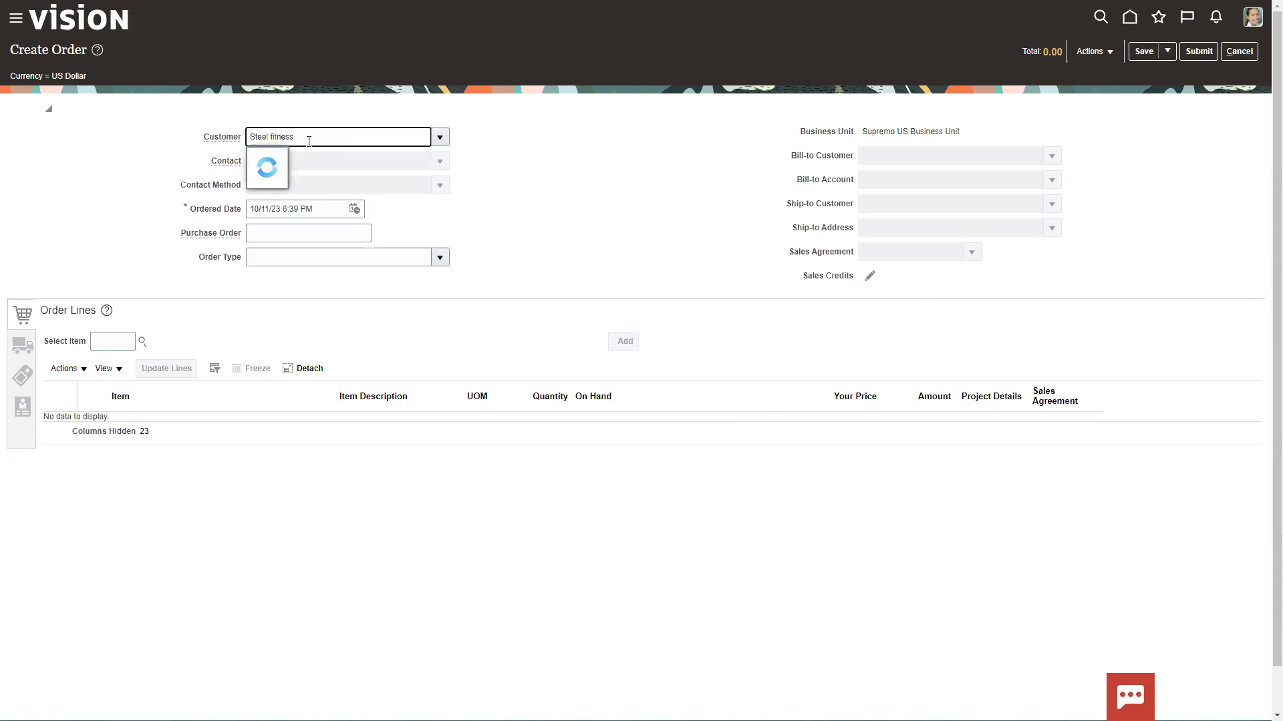
{"action": "left_click", "coordinate": [303, 159]}
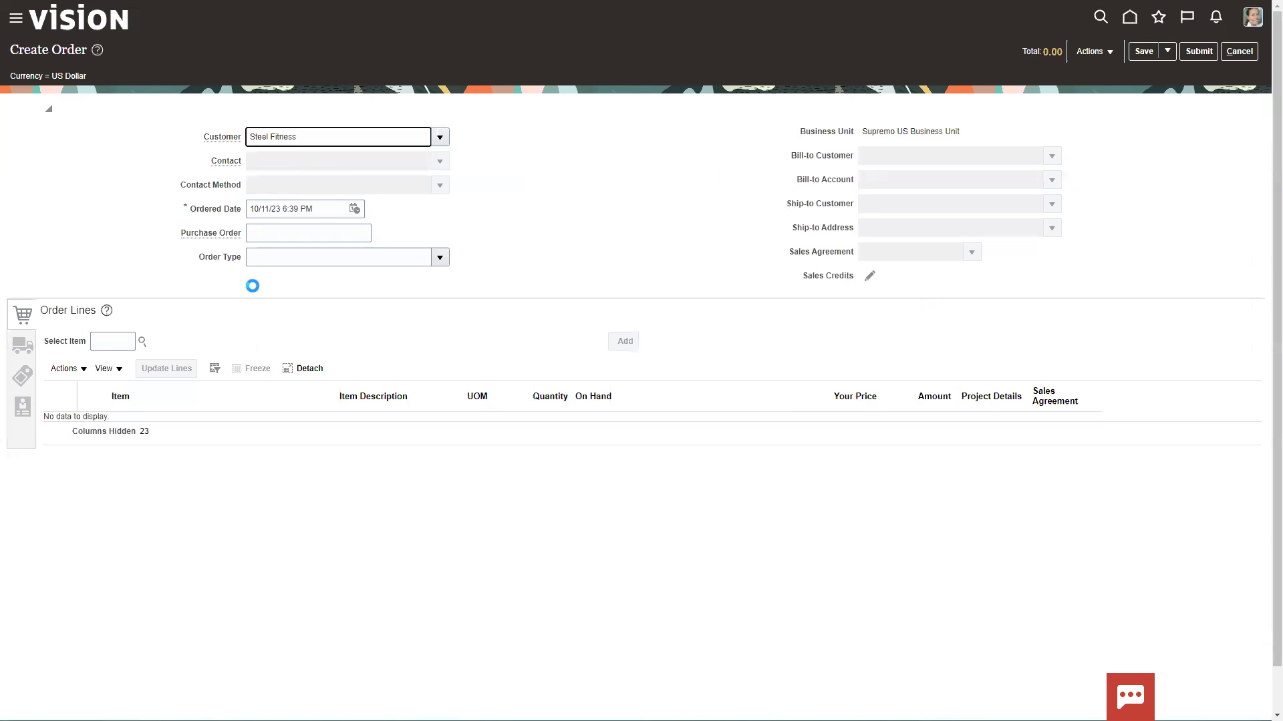
- Add the FIT5000 Virtual Reality Trainer as an order line at 2,380.00
{"action": "left_click", "coordinate": [119, 340]}
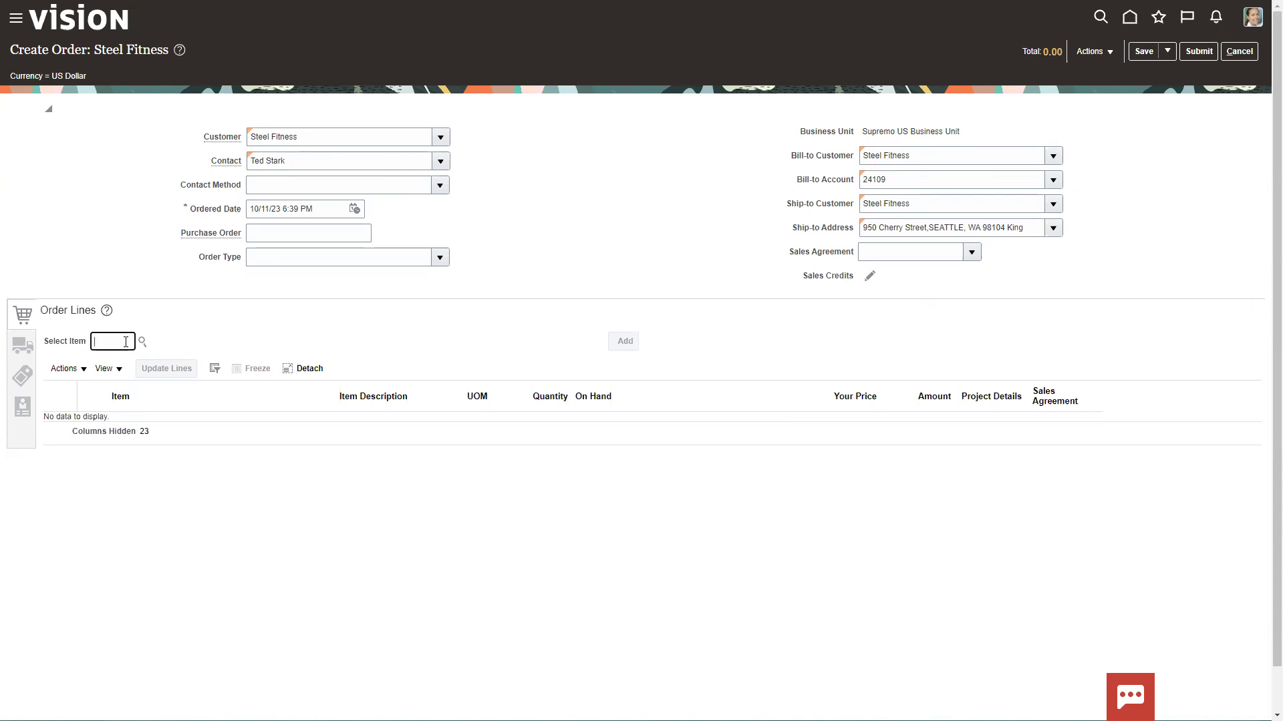
{"action": "type", "text": "FIT5000"}
{"action": "key", "text": "Tab"}
{"action": "left_click", "coordinate": [143, 341]}
{"action": "left_click", "coordinate": [401, 353]}
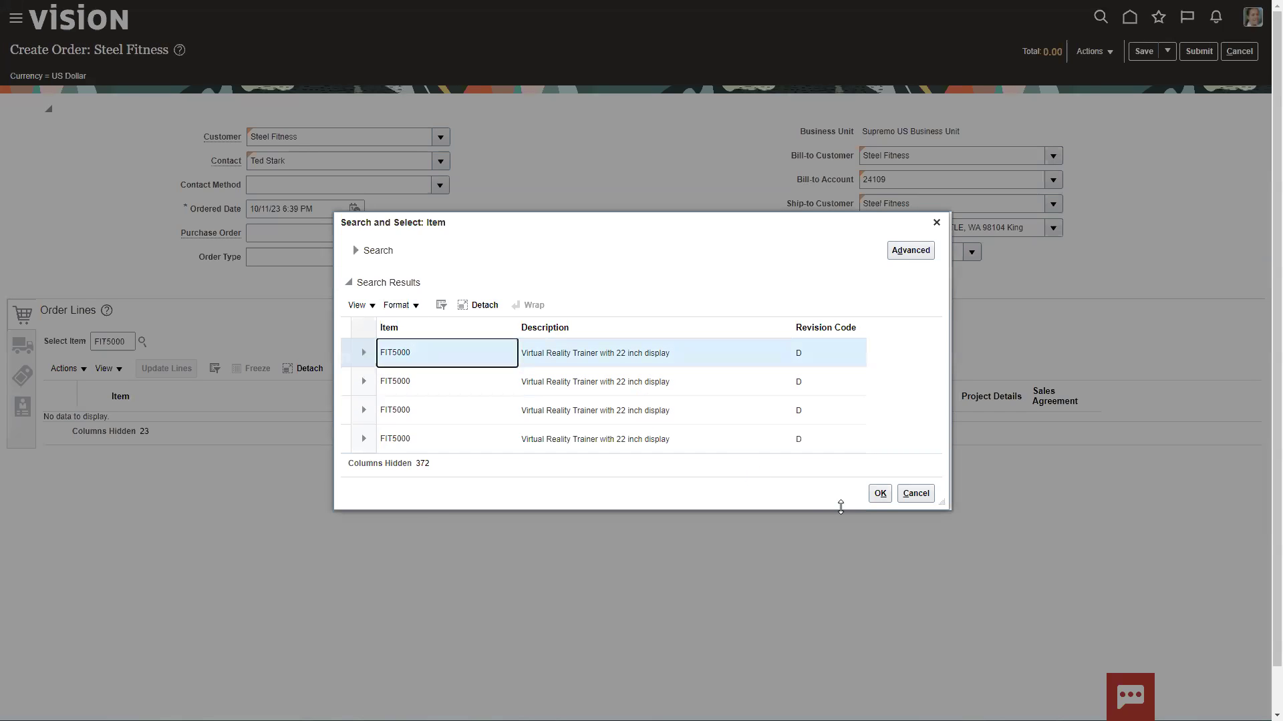
{"action": "left_click", "coordinate": [880, 493]}
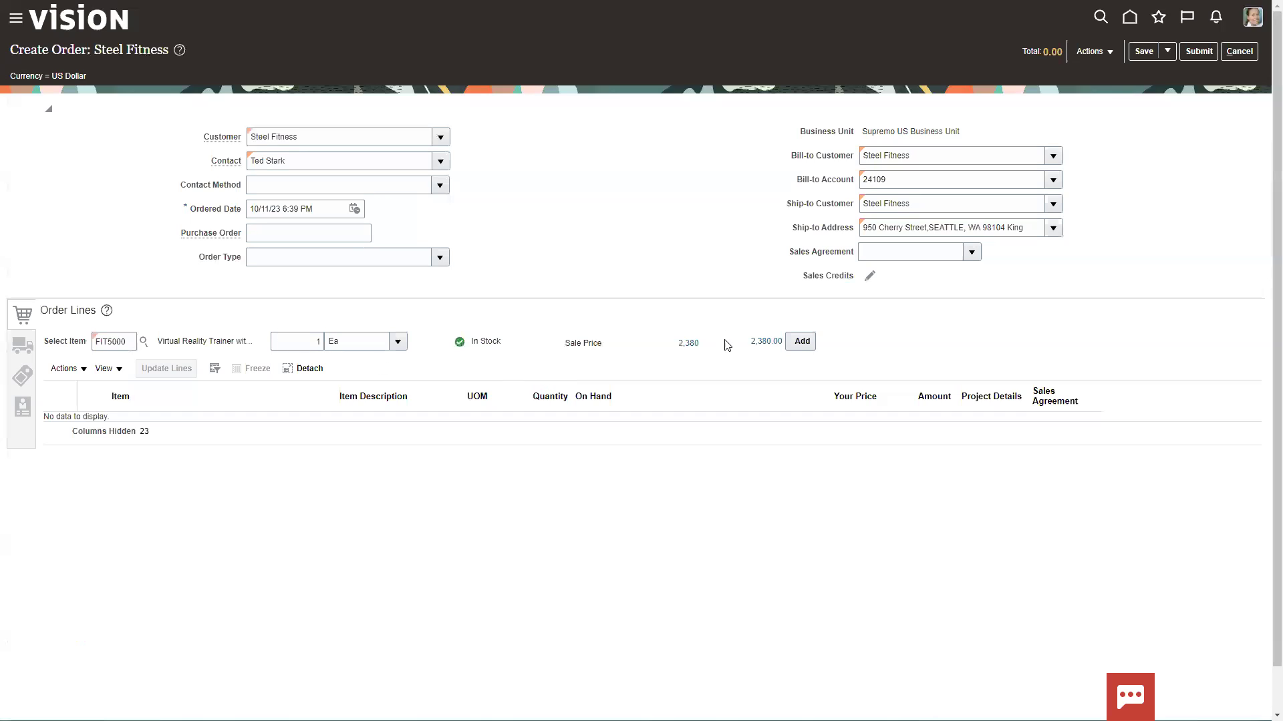
{"action": "left_click", "coordinate": [798, 344]}
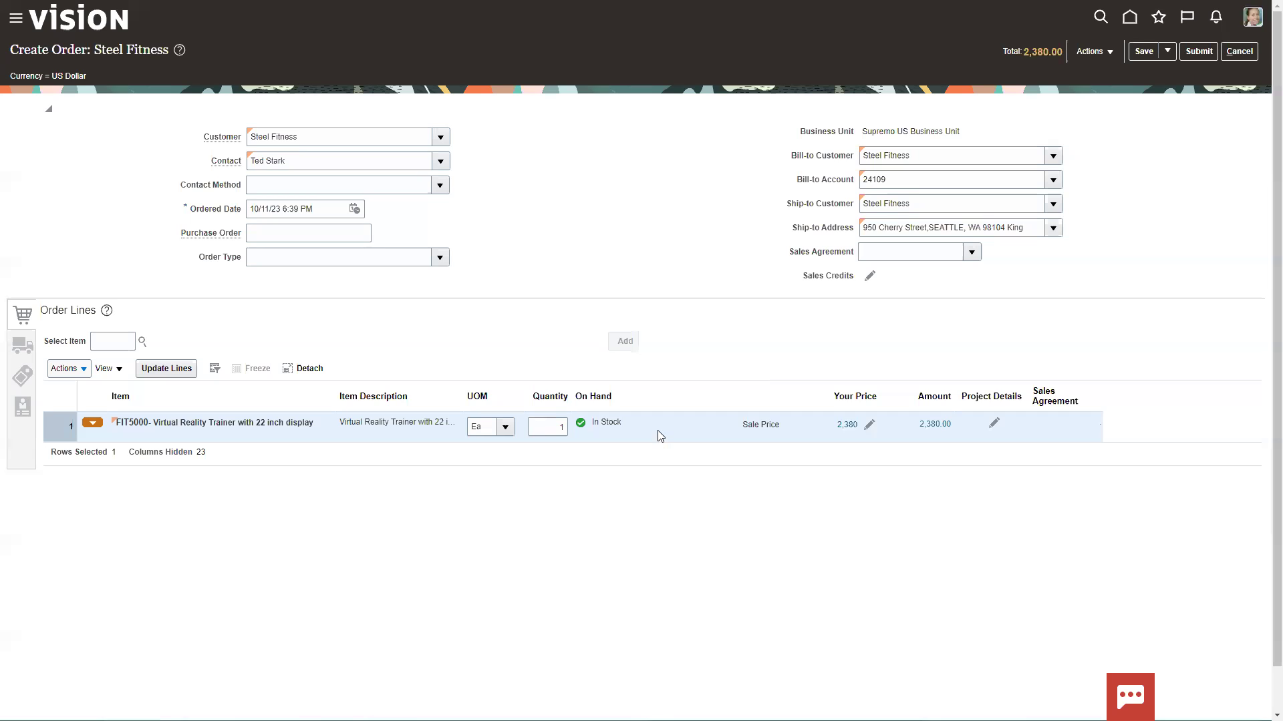
- Set fulfilling warehouse 510 - DC 2 on the FIT5000 line and submit order 98427
{"action": "left_click", "coordinate": [22, 344]}
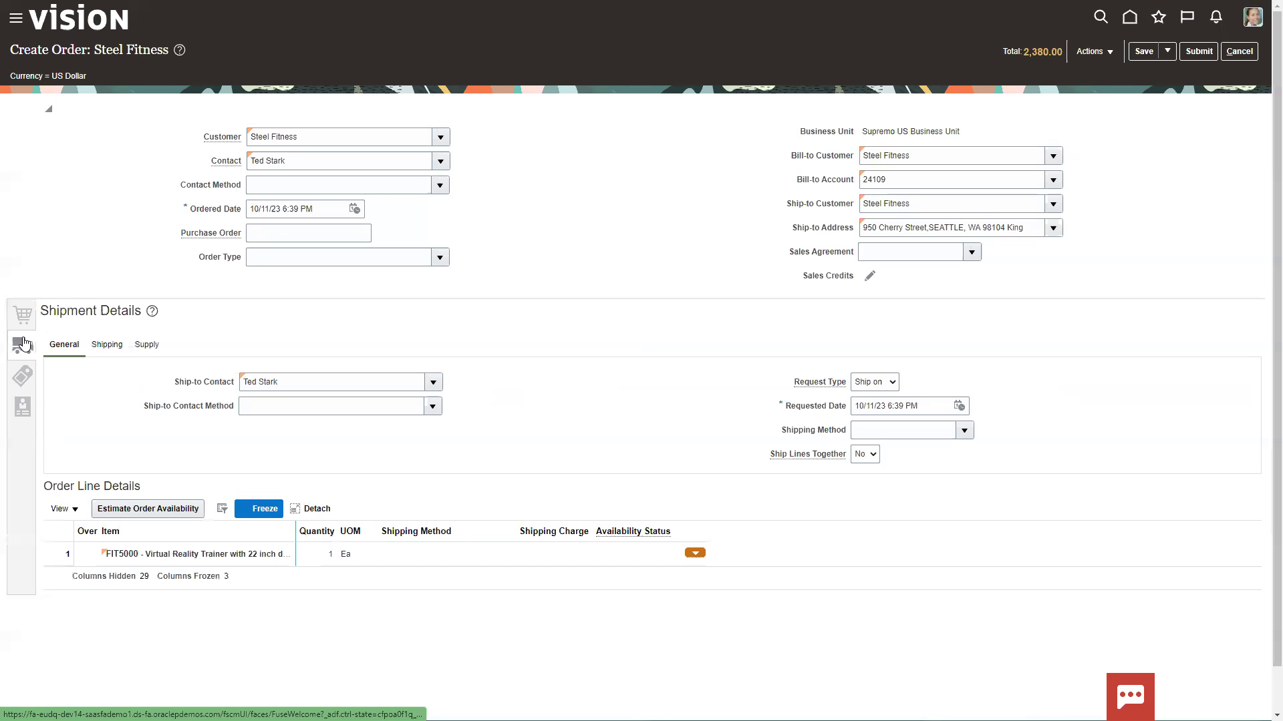
{"action": "left_click", "coordinate": [155, 346]}
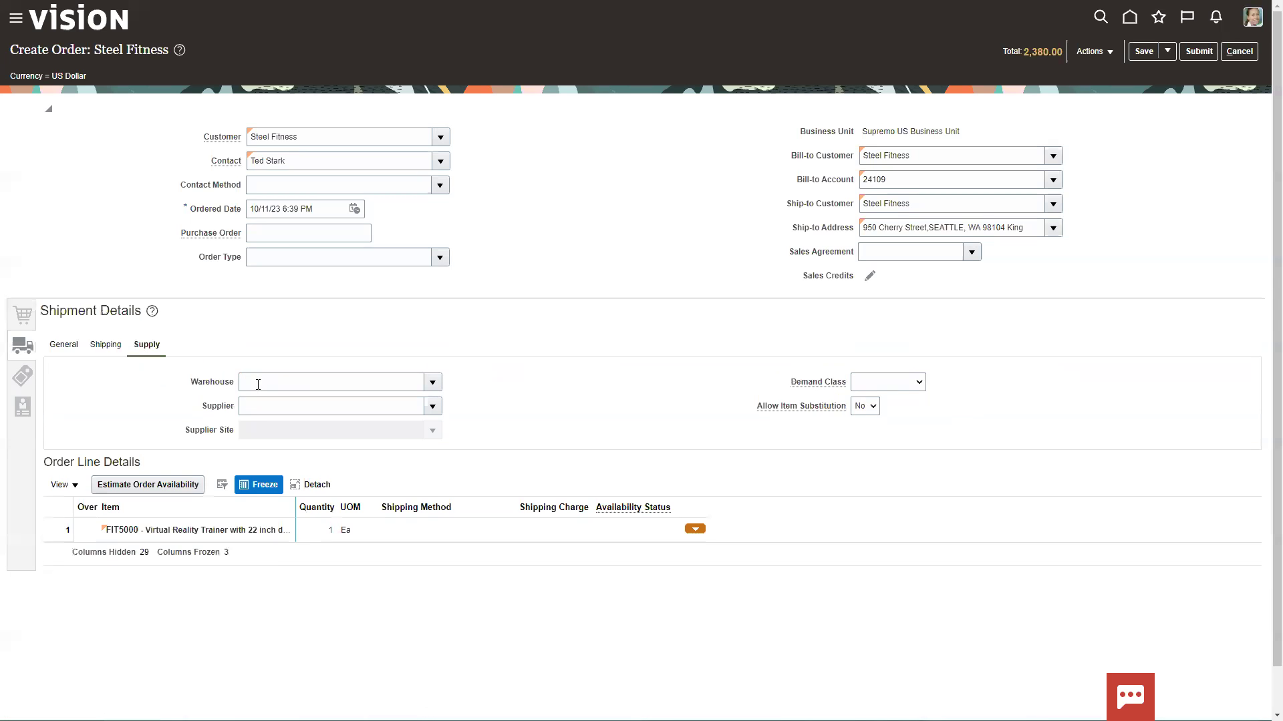
{"action": "left_click", "coordinate": [258, 385]}
{"action": "type", "text": "510"}
{"action": "key", "text": "Tab"}
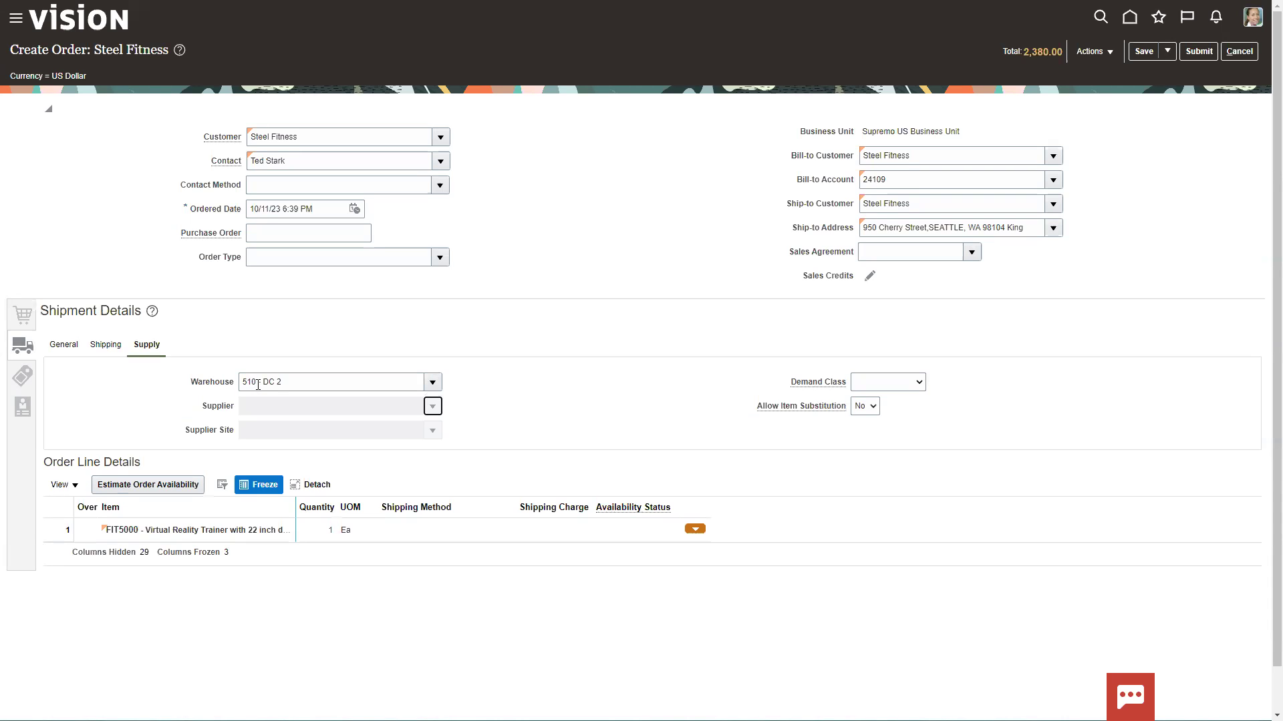
{"action": "left_click", "coordinate": [25, 323]}
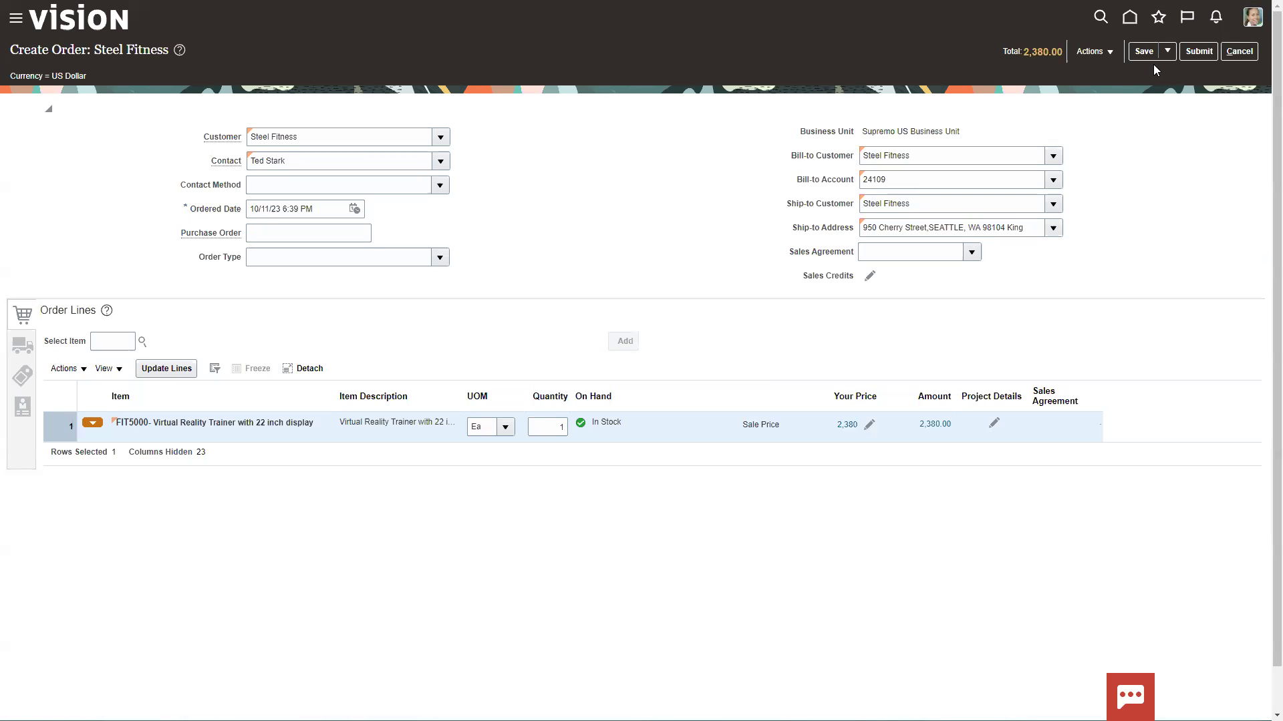
{"action": "left_click", "coordinate": [1197, 51]}
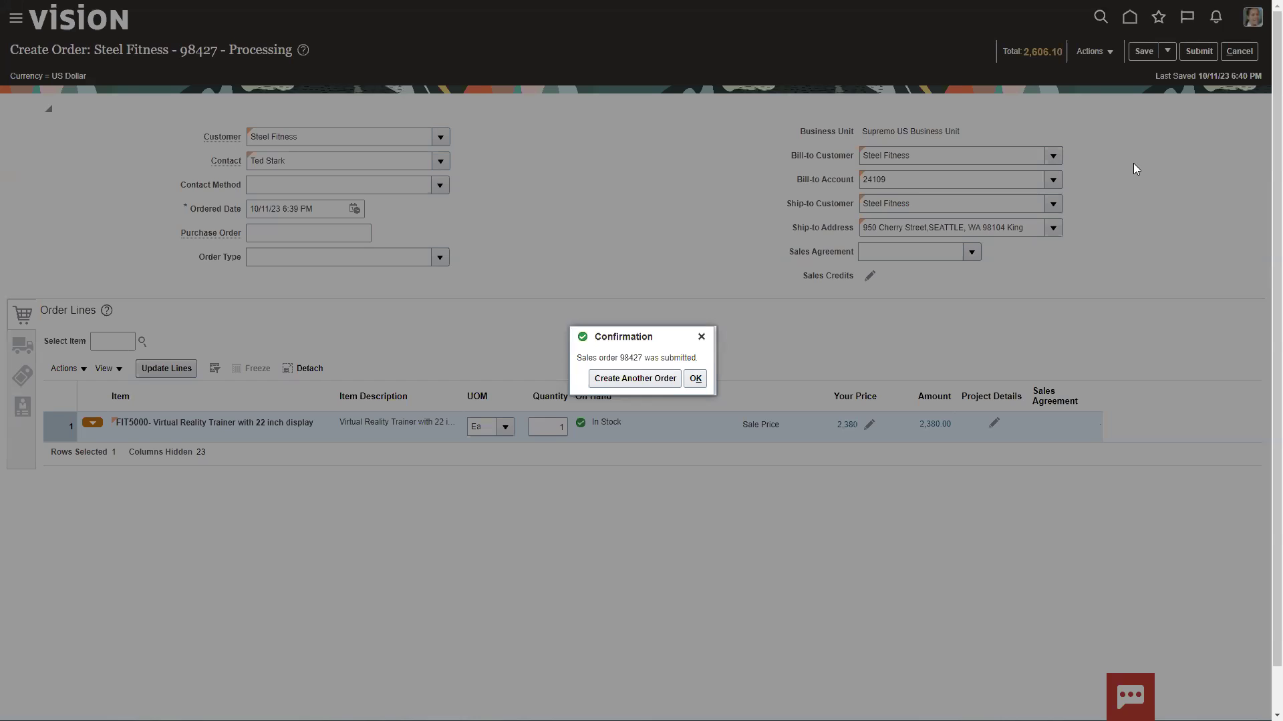
- Dismiss the submission message and switch order 98427 to its refreshed fulfillment view
{"action": "left_click", "coordinate": [709, 382]}
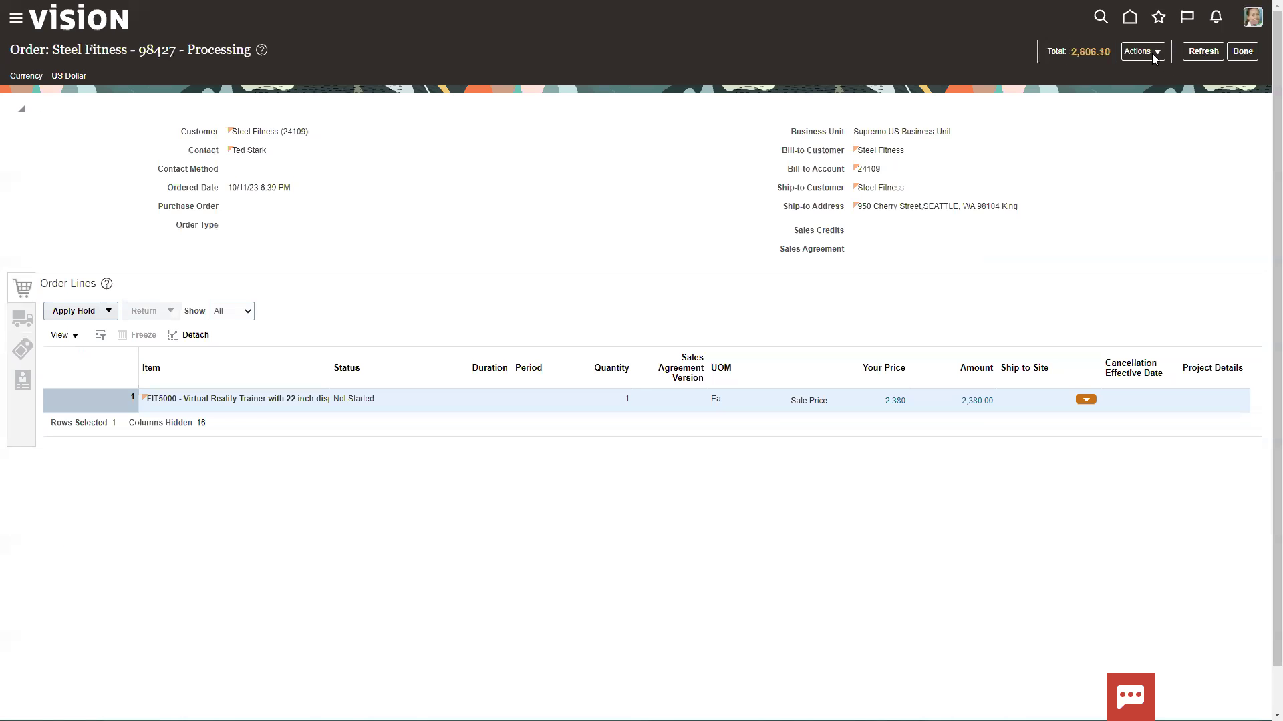
{"action": "left_click", "coordinate": [1144, 51]}
{"action": "left_click", "coordinate": [1042, 199]}
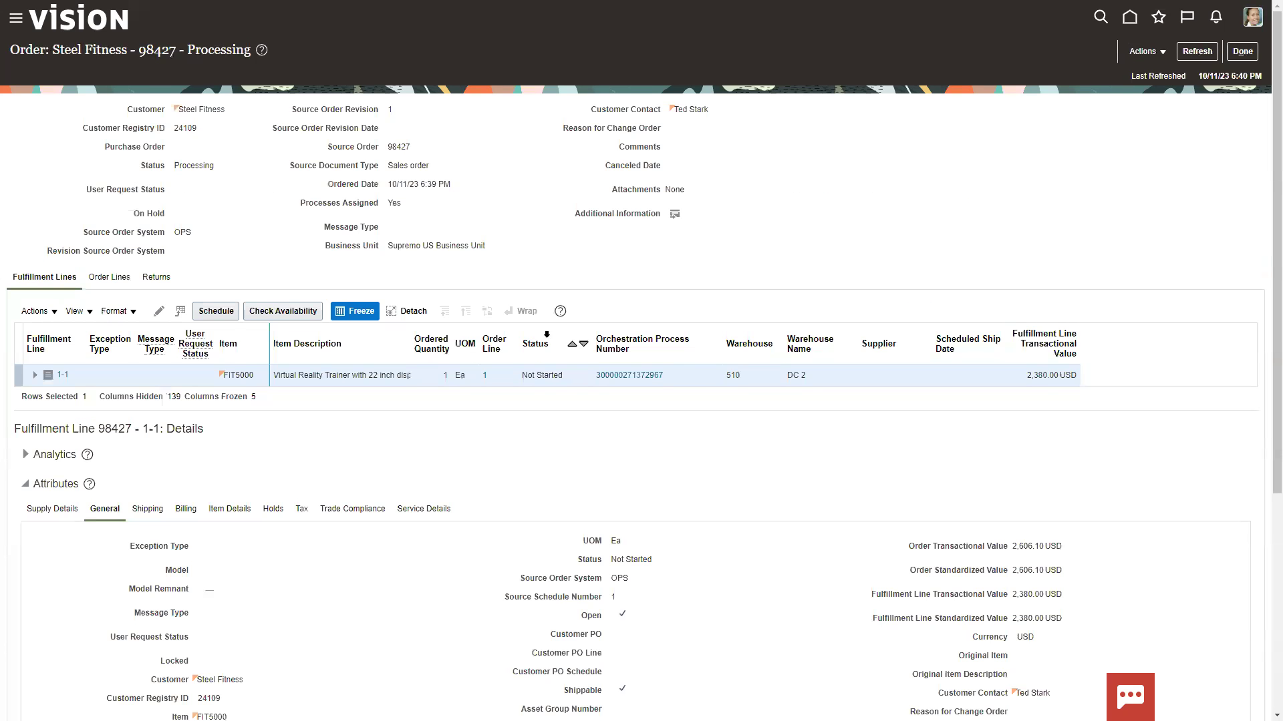
{"action": "left_click", "coordinate": [1199, 53]}
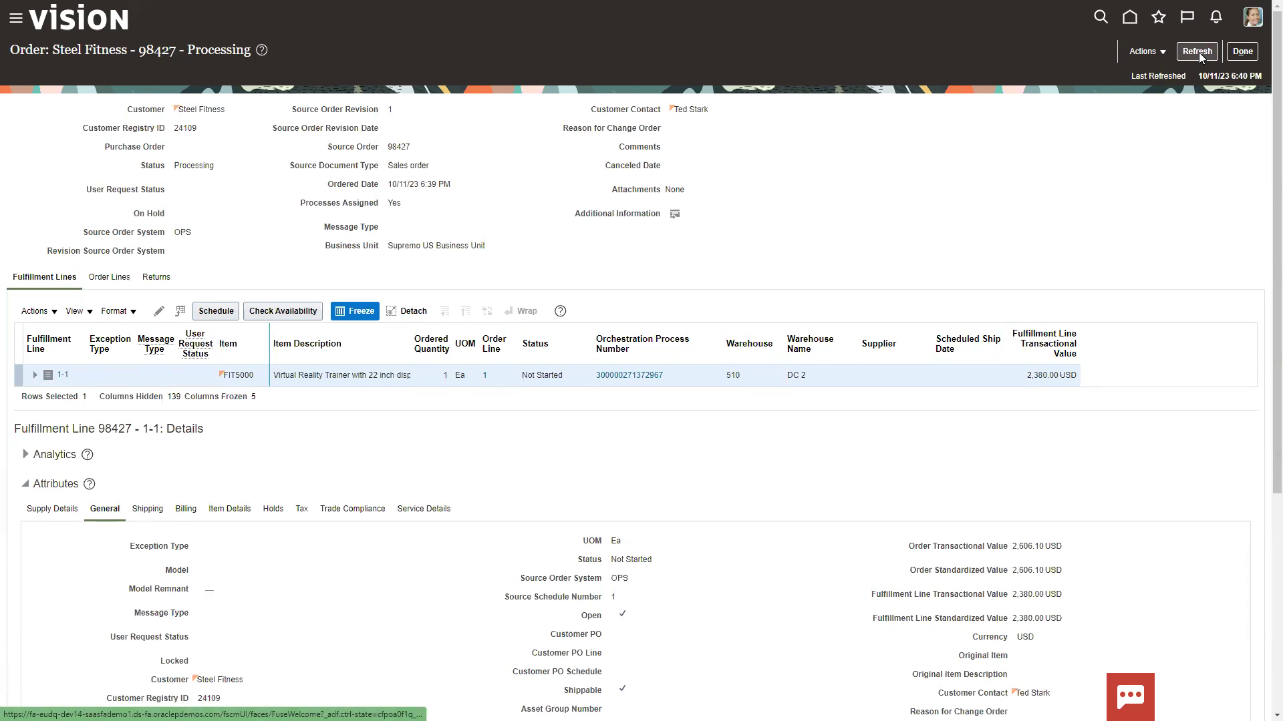
{"action": "left_click", "coordinate": [1200, 58]}
- Open the line's orchestration plan: Schedule and Reserve complete, Ship awaiting shipping
{"action": "left_click", "coordinate": [620, 377]}
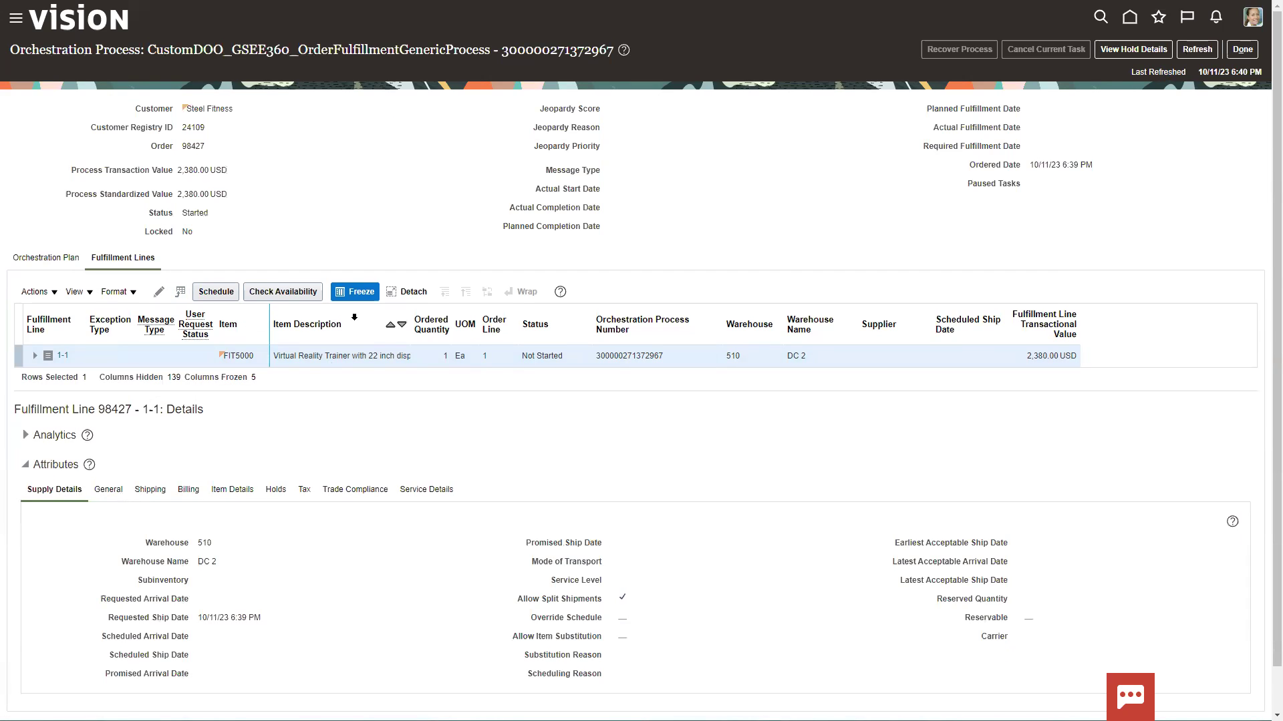
{"action": "left_click", "coordinate": [1191, 51]}
{"action": "left_click", "coordinate": [38, 259]}
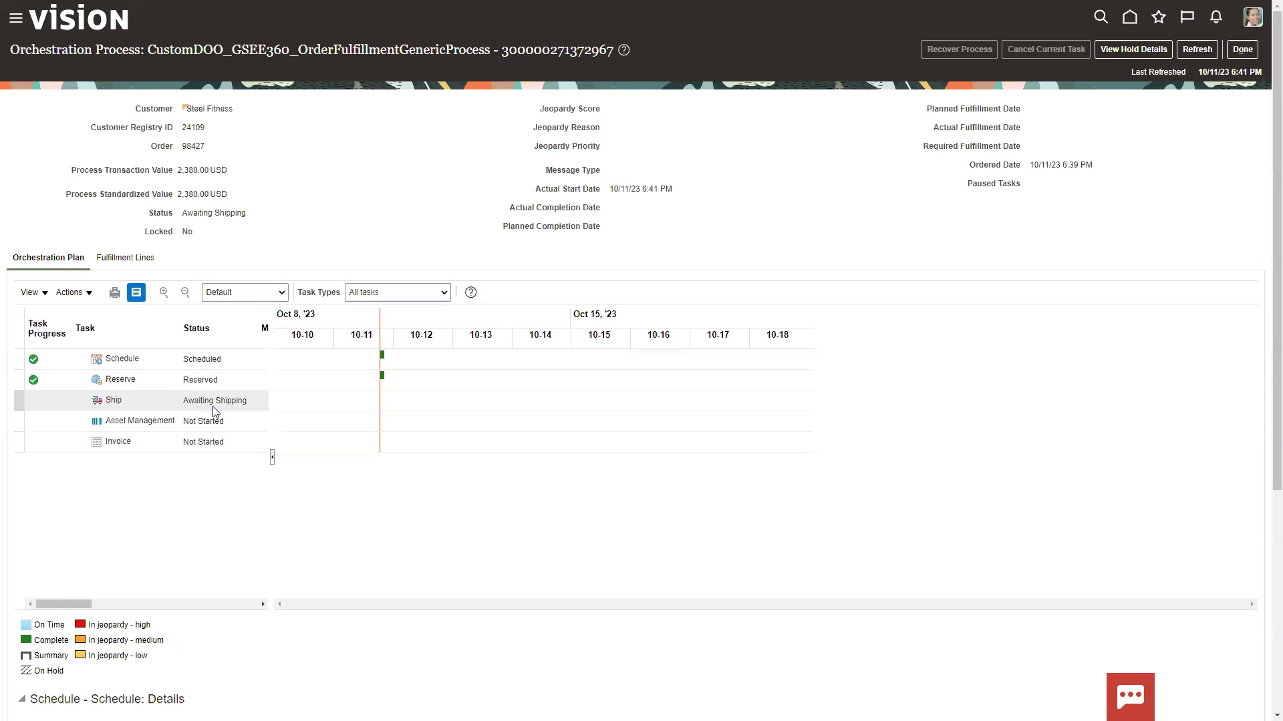
{"action": "scroll", "coordinate": [235, 492], "scroll_direction": "down", "scroll_amount": 3}
{"action": "scroll", "coordinate": [234, 492], "scroll_direction": "down", "scroll_amount": 3}
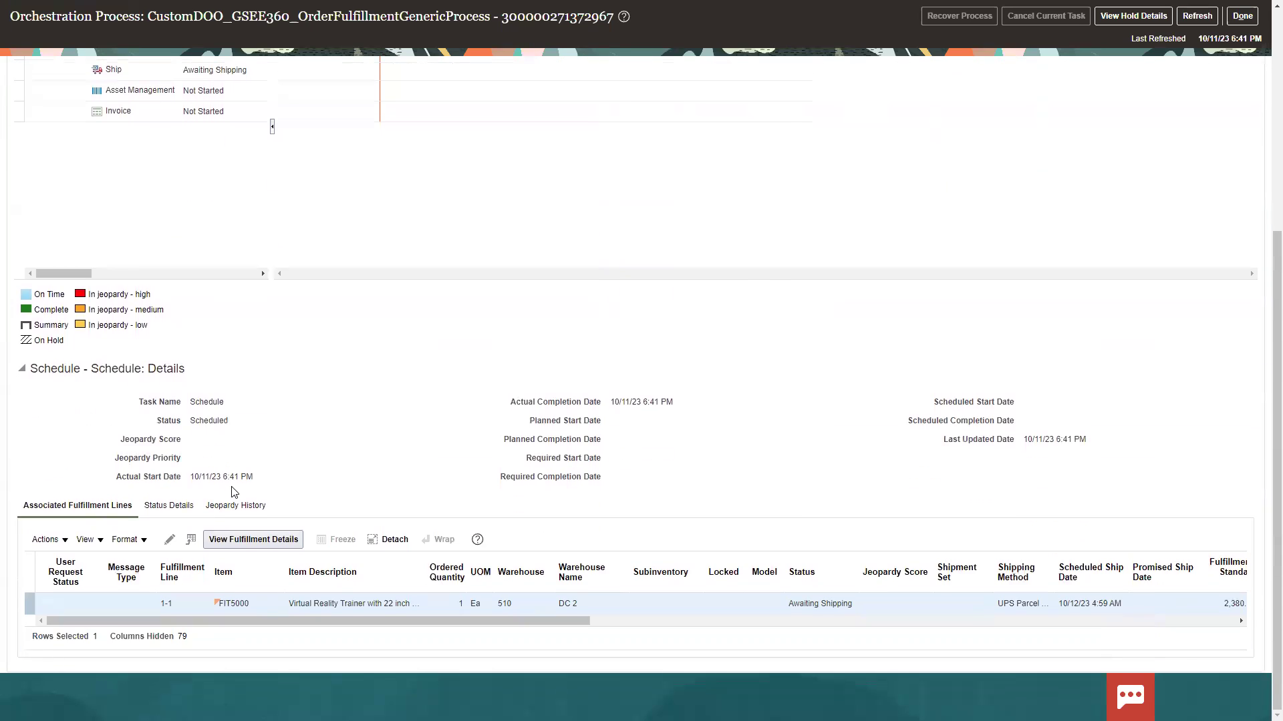
{"action": "scroll", "coordinate": [716, 318], "scroll_direction": "up", "scroll_amount": 6}
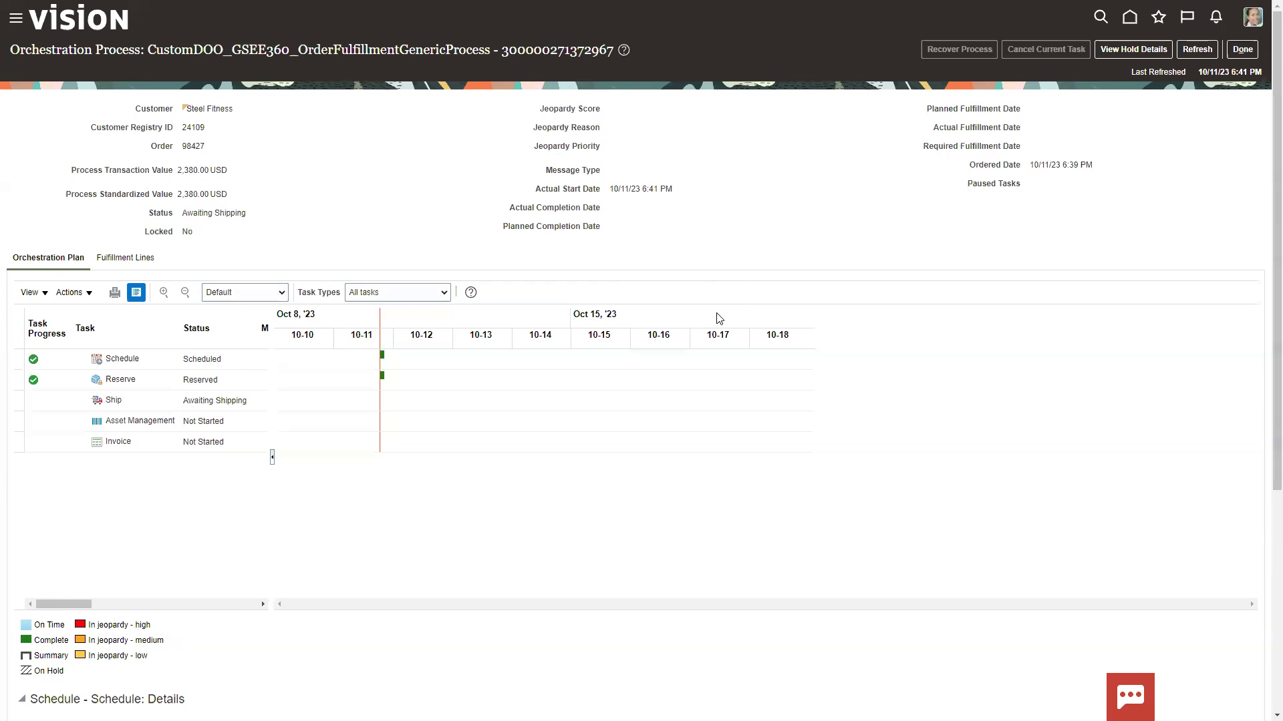
- Close the orchestration process and go home to Supply Chain Execution's Inventory Management overview
{"action": "left_click", "coordinate": [1240, 53]}
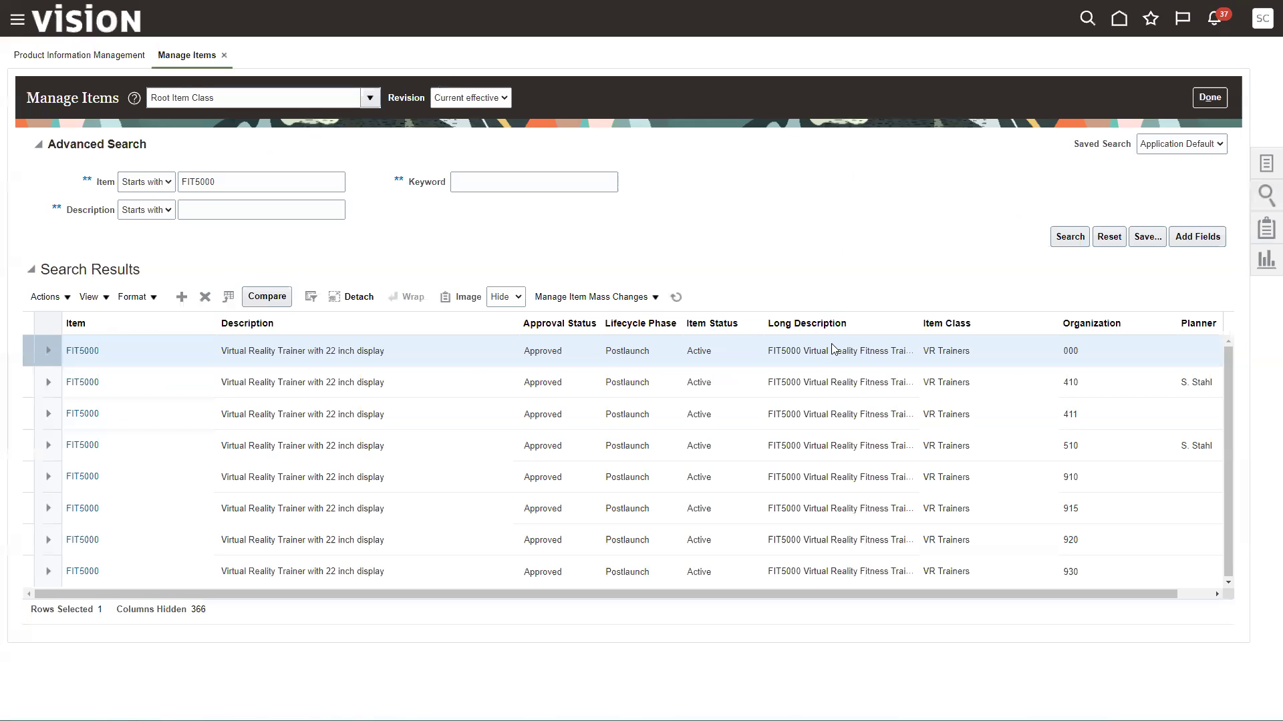
{"action": "left_click", "coordinate": [1119, 20]}
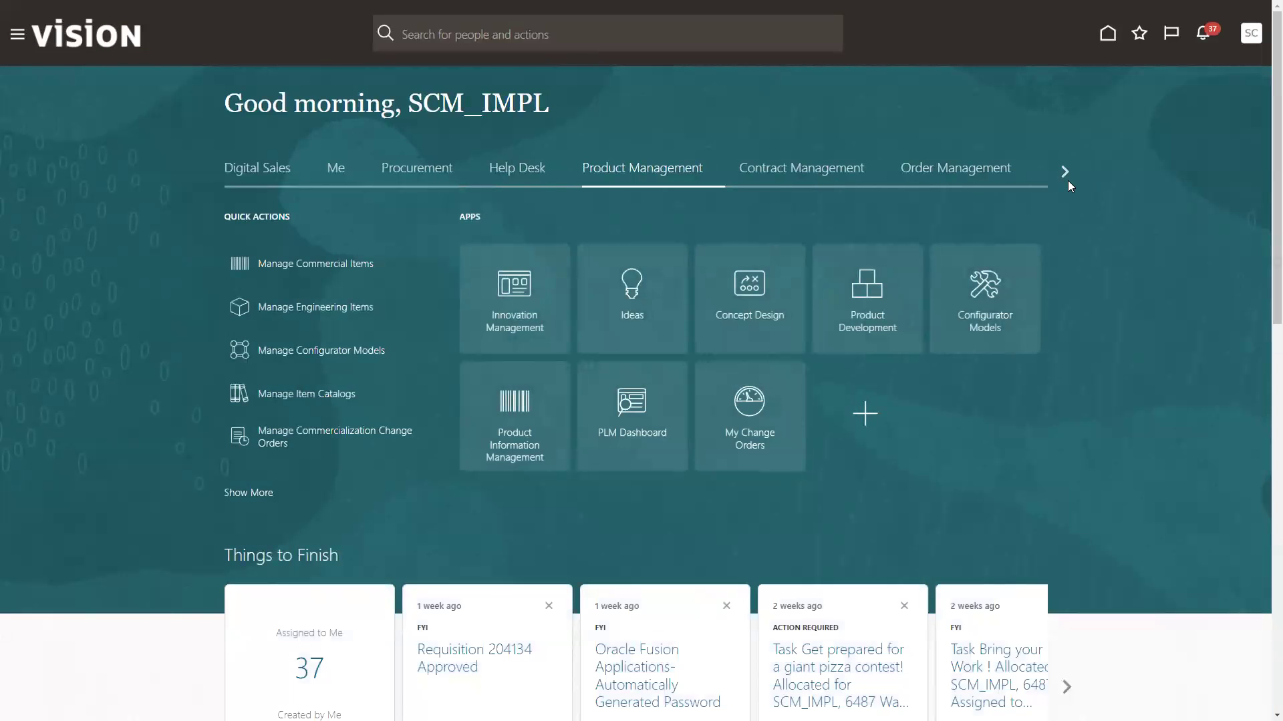
{"action": "left_click", "coordinate": [1066, 178]}
{"action": "left_click", "coordinate": [433, 169]}
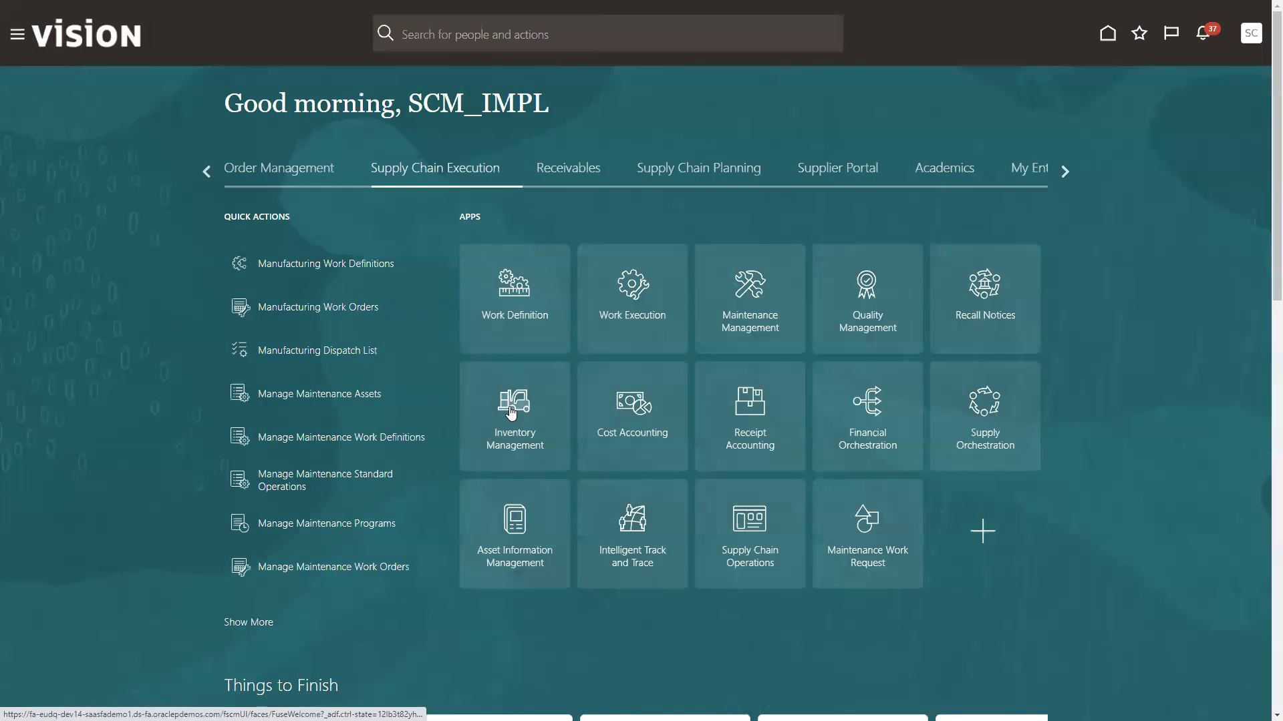
{"action": "left_click", "coordinate": [512, 414]}
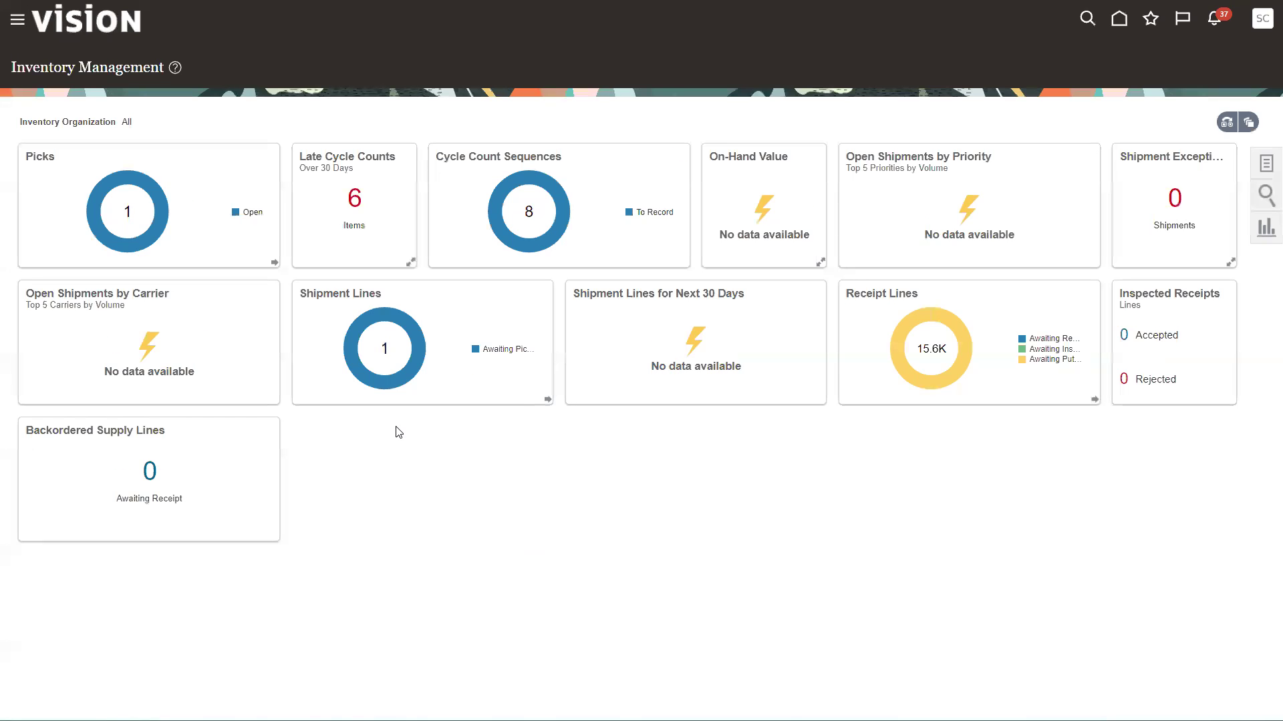
- Open the FIT5000 shipment line for order 98427 awaiting pick release
{"action": "left_click_drag", "start_coordinate": [300, 286], "coordinate": [477, 426]}
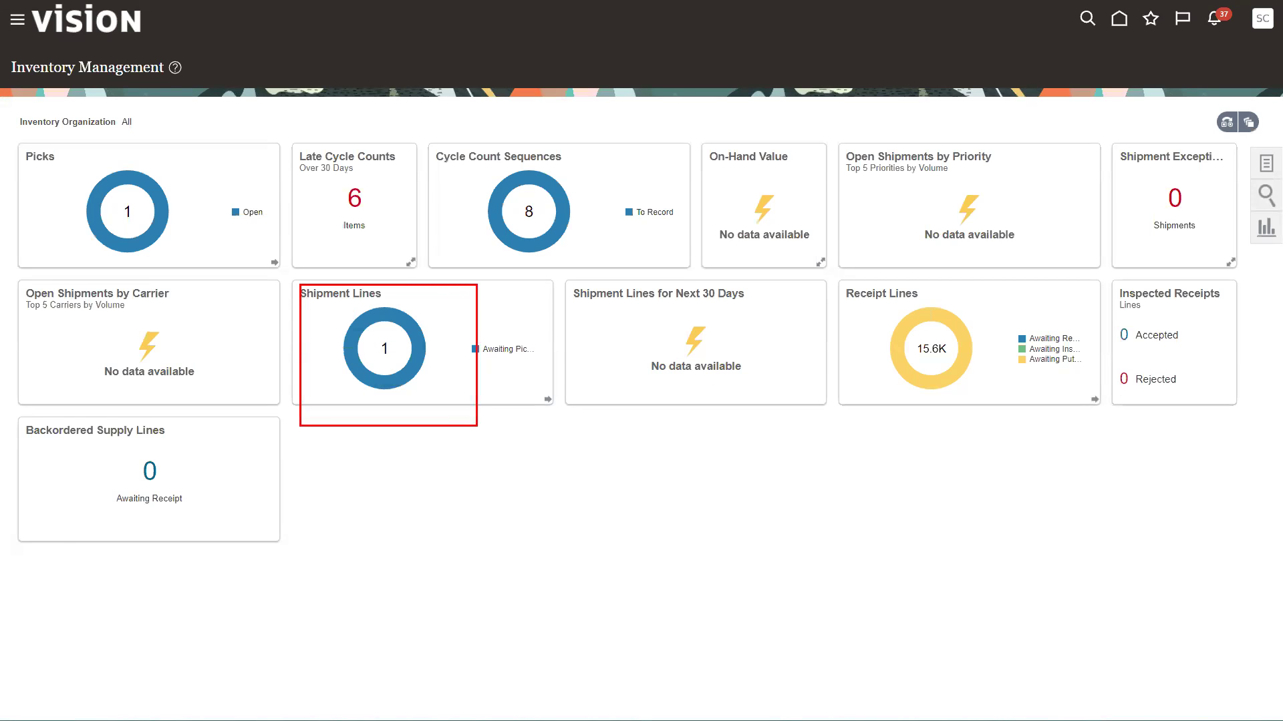
{"action": "mouse_move", "coordinate": [411, 374]}
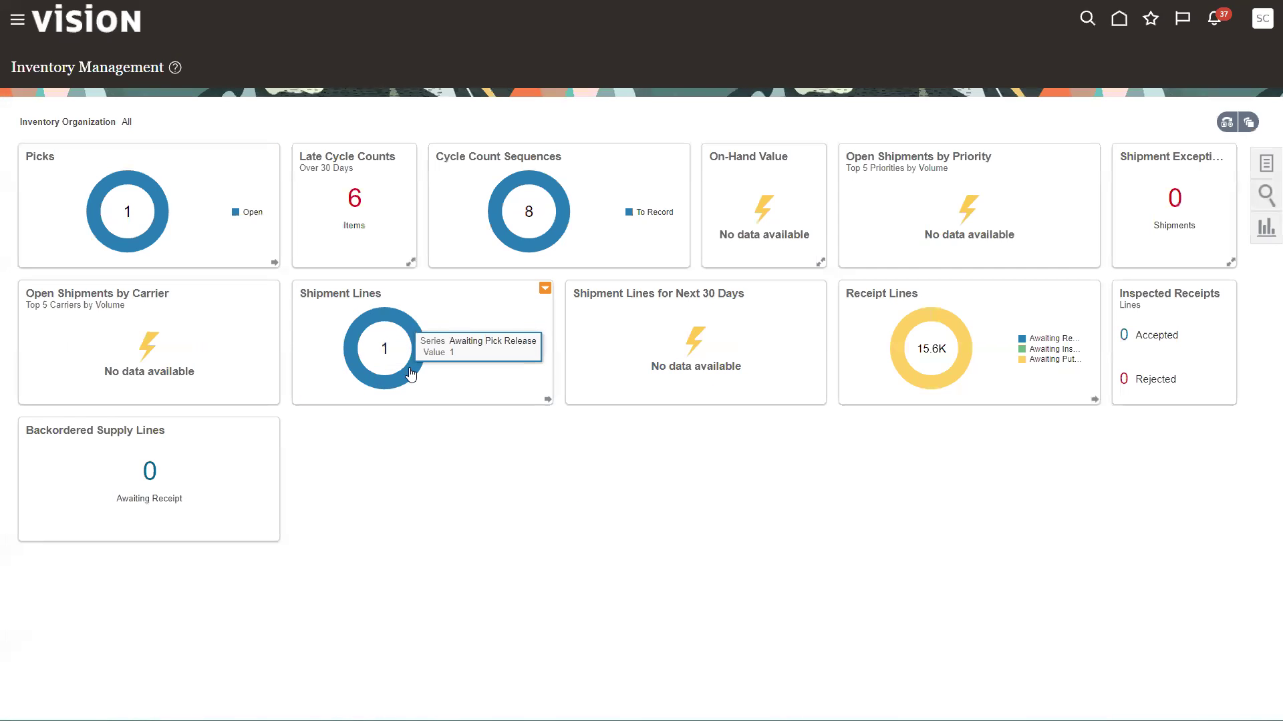
{"action": "left_click", "coordinate": [411, 374]}
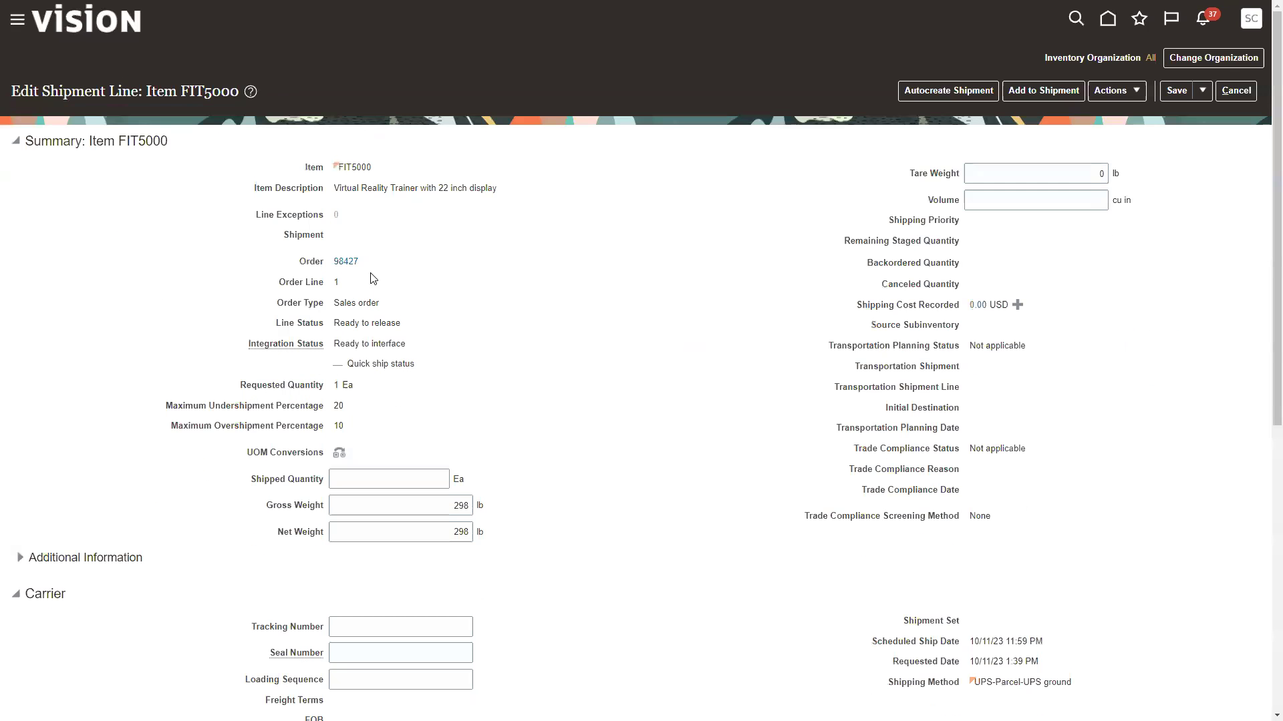
{"action": "left_click_drag", "start_coordinate": [364, 261], "coordinate": [327, 267]}
{"action": "left_click", "coordinate": [393, 274]}
{"action": "scroll", "coordinate": [519, 359], "scroll_direction": "down", "scroll_amount": 5}
{"action": "scroll", "coordinate": [519, 359], "scroll_direction": "up", "scroll_amount": 4}
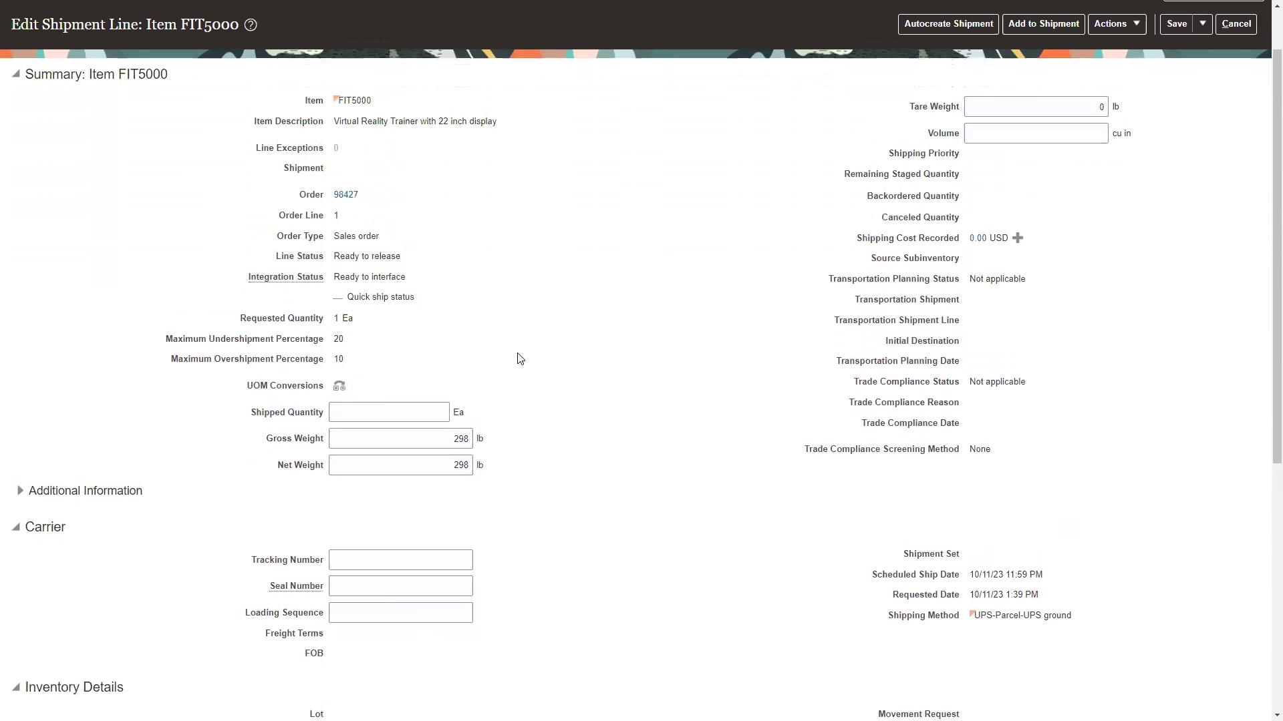
{"action": "left_click", "coordinate": [392, 412]}
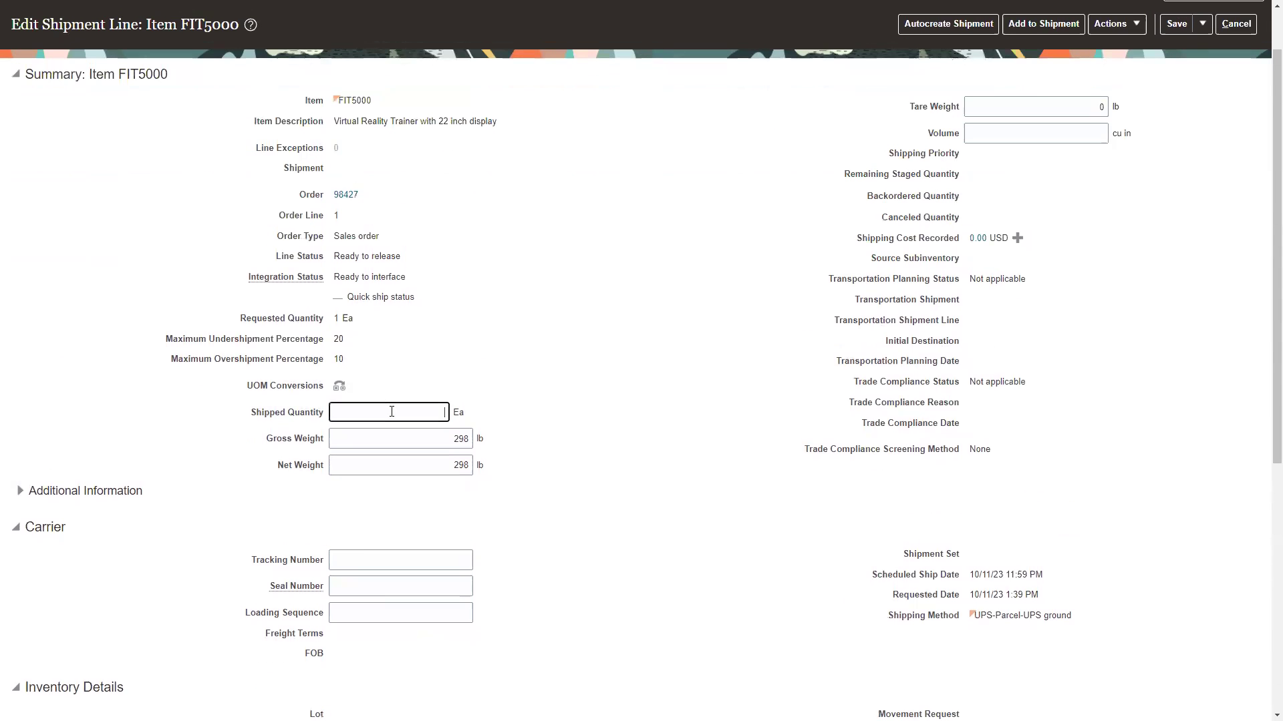
{"action": "type", "text": "1"}
{"action": "left_click", "coordinate": [545, 338]}
{"action": "scroll", "coordinate": [545, 338], "scroll_direction": "down", "scroll_amount": 4}
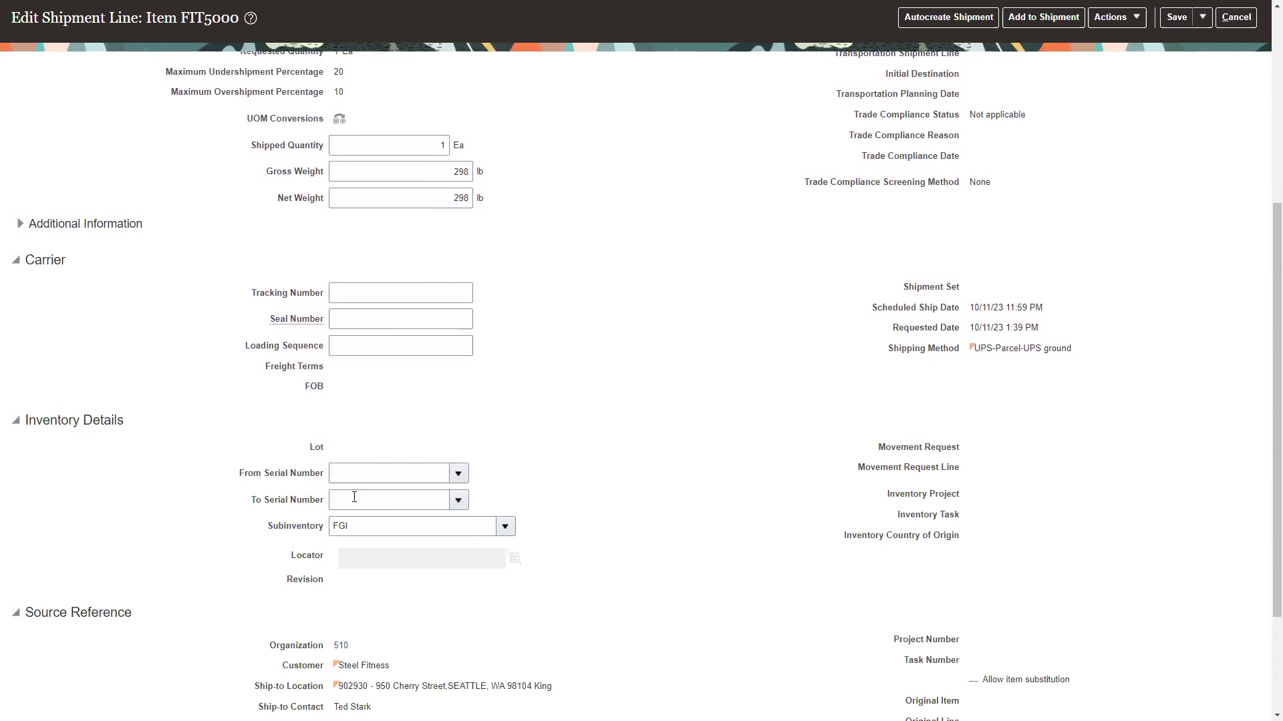
{"action": "left_click", "coordinate": [458, 473]}
{"action": "left_click", "coordinate": [382, 231]}
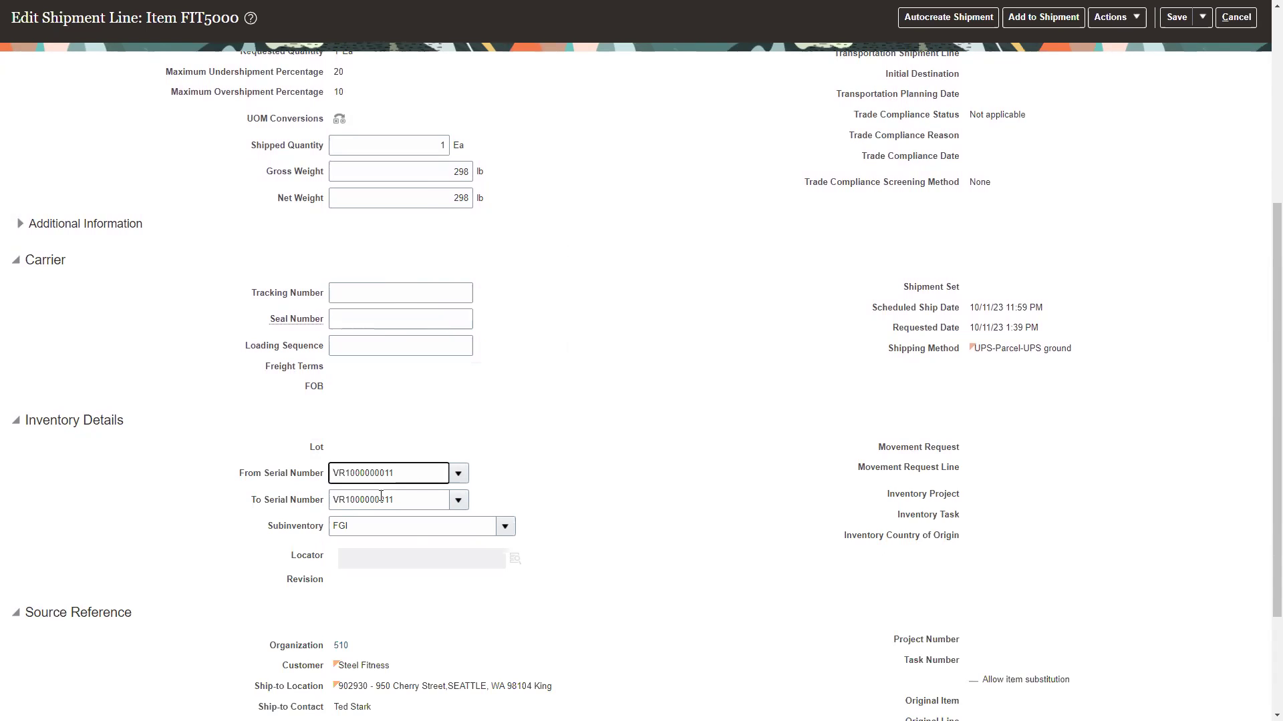
{"action": "scroll", "coordinate": [621, 427], "scroll_direction": "up", "scroll_amount": 5}
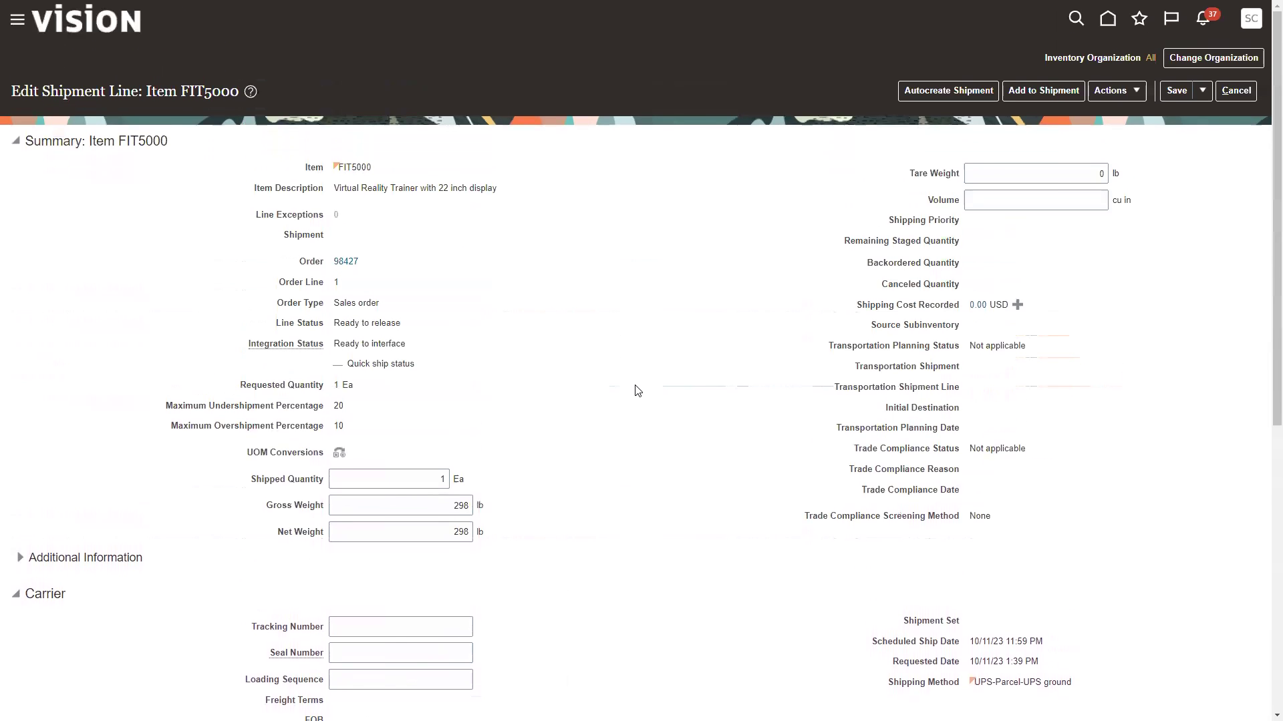
- Autocreate shipment 78197 from the FIT5000 line
{"action": "left_click", "coordinate": [952, 90]}
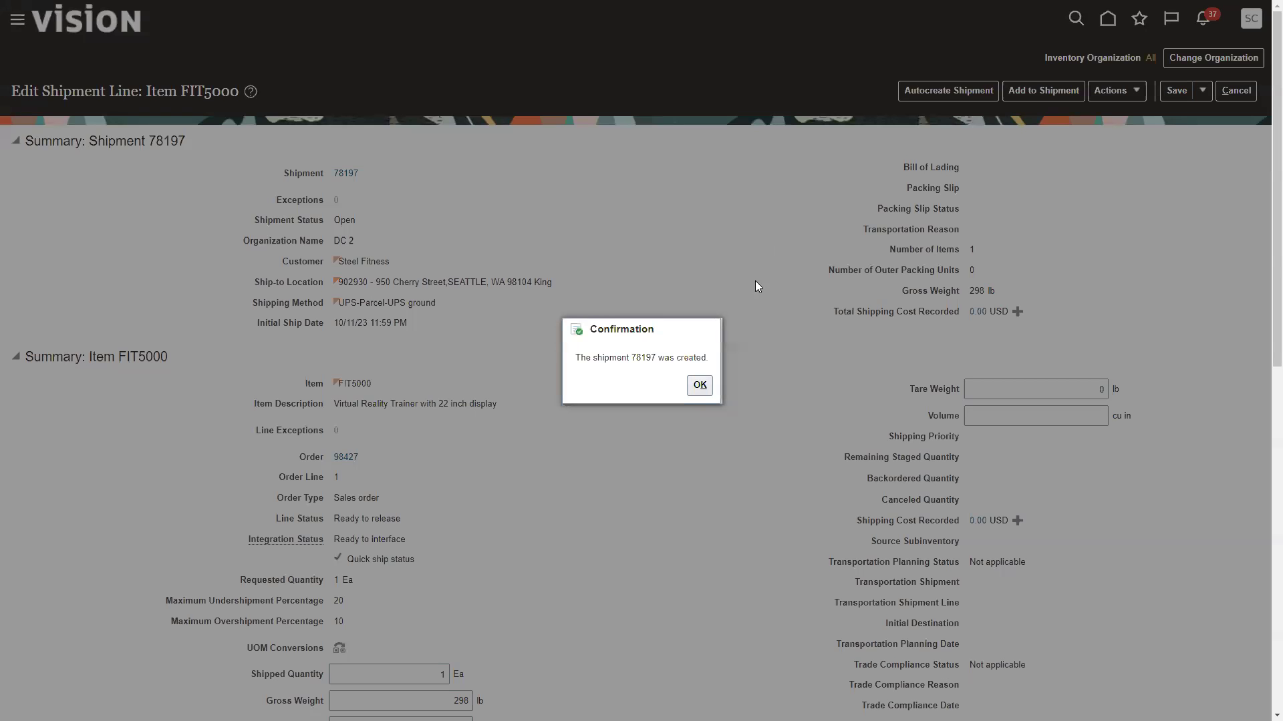
{"action": "left_click", "coordinate": [699, 385]}
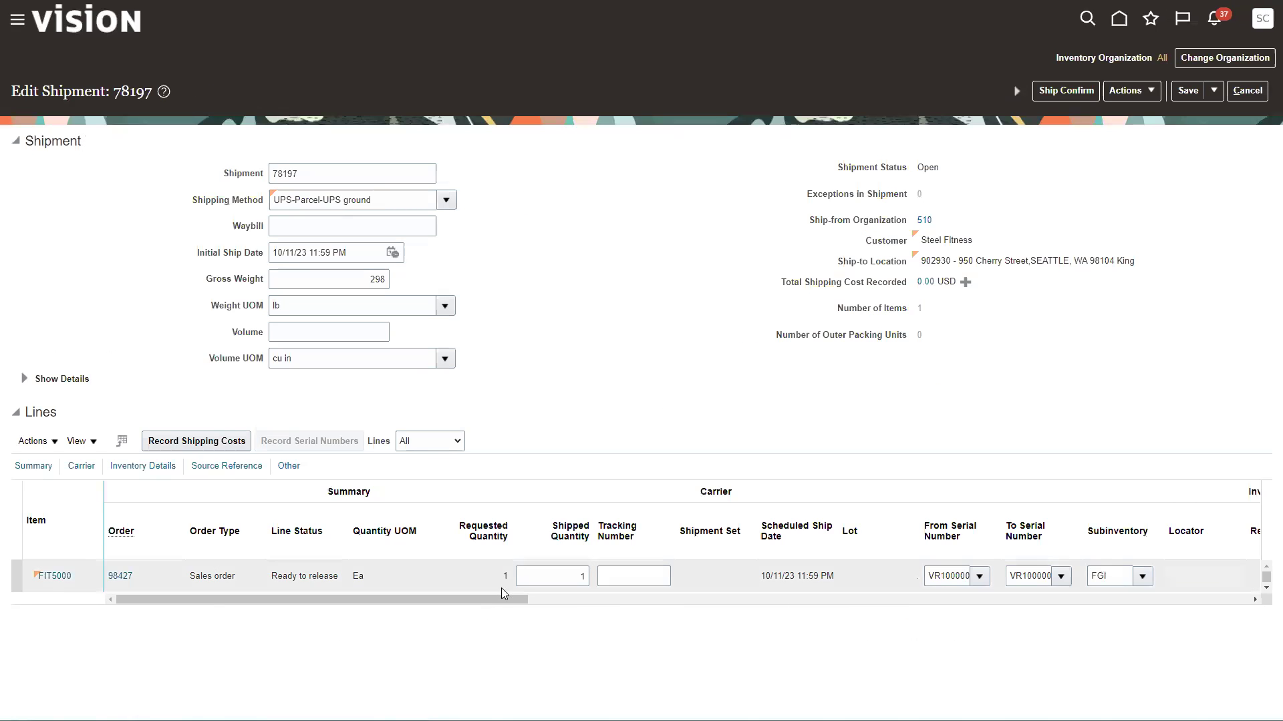
{"action": "scroll", "coordinate": [501, 591], "scroll_direction": "right", "scroll_amount": 3}
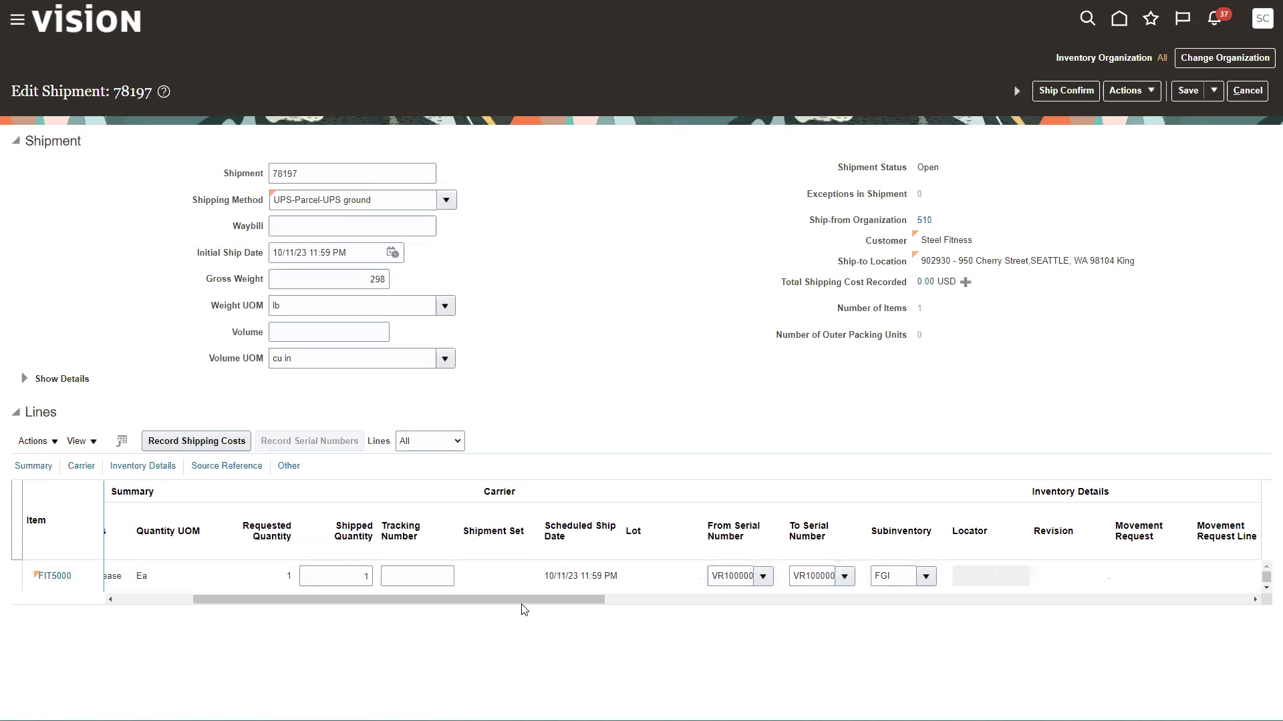
{"action": "scroll", "coordinate": [894, 588], "scroll_direction": "left", "scroll_amount": 2}
{"action": "left_click", "coordinate": [894, 588]}
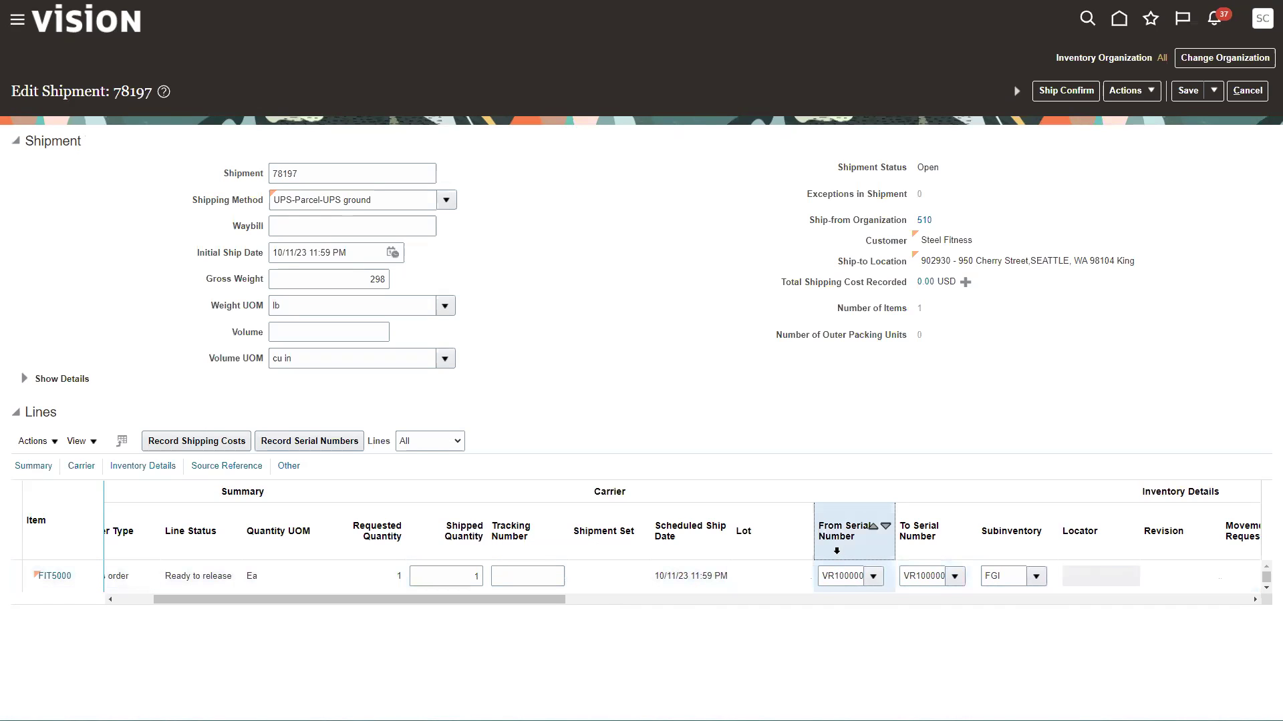
{"action": "left_click_drag", "start_coordinate": [814, 535], "coordinate": [753, 538]}
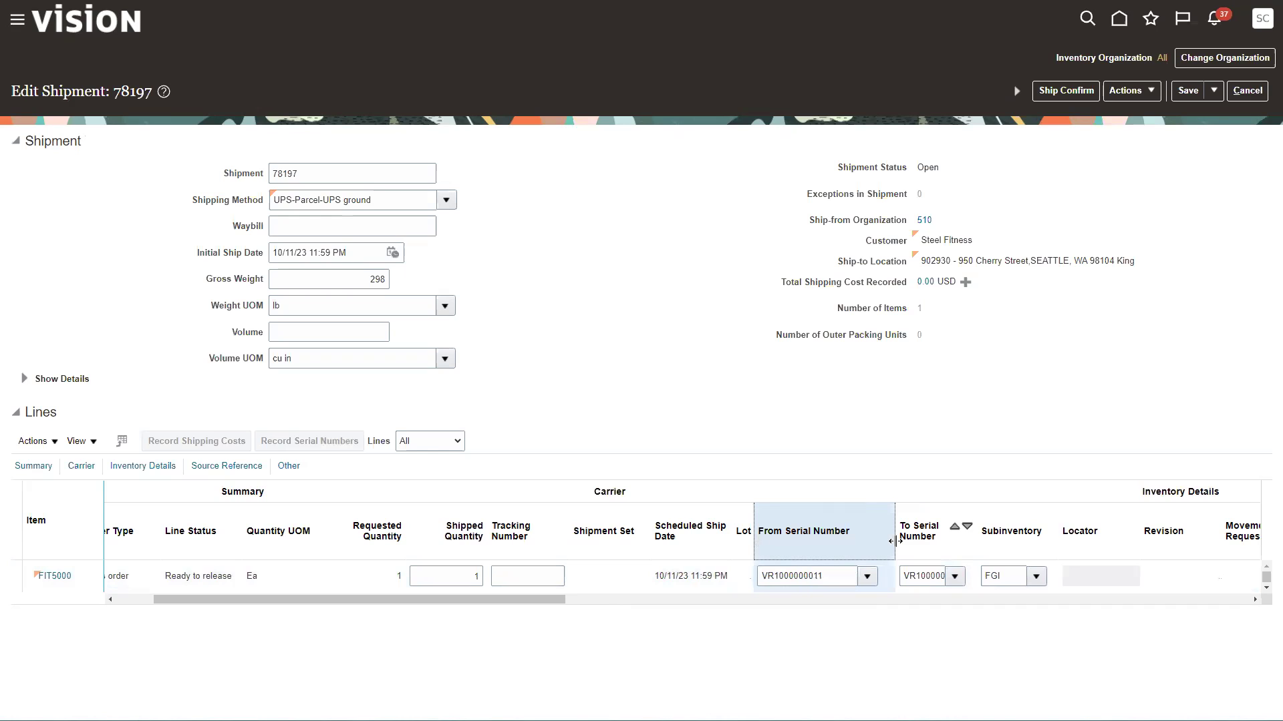
{"action": "left_click_drag", "start_coordinate": [976, 540], "coordinate": [995, 538]}
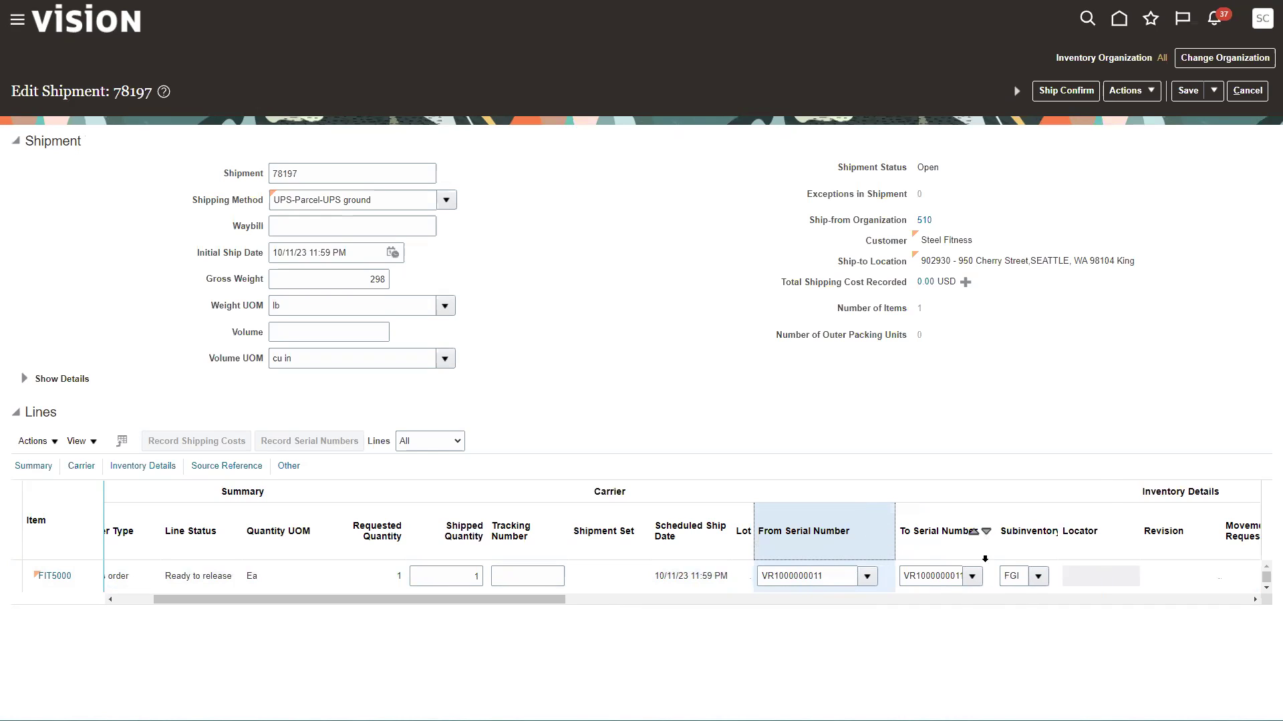
{"action": "left_click", "coordinate": [1011, 573]}
{"action": "left_click", "coordinate": [1050, 96]}
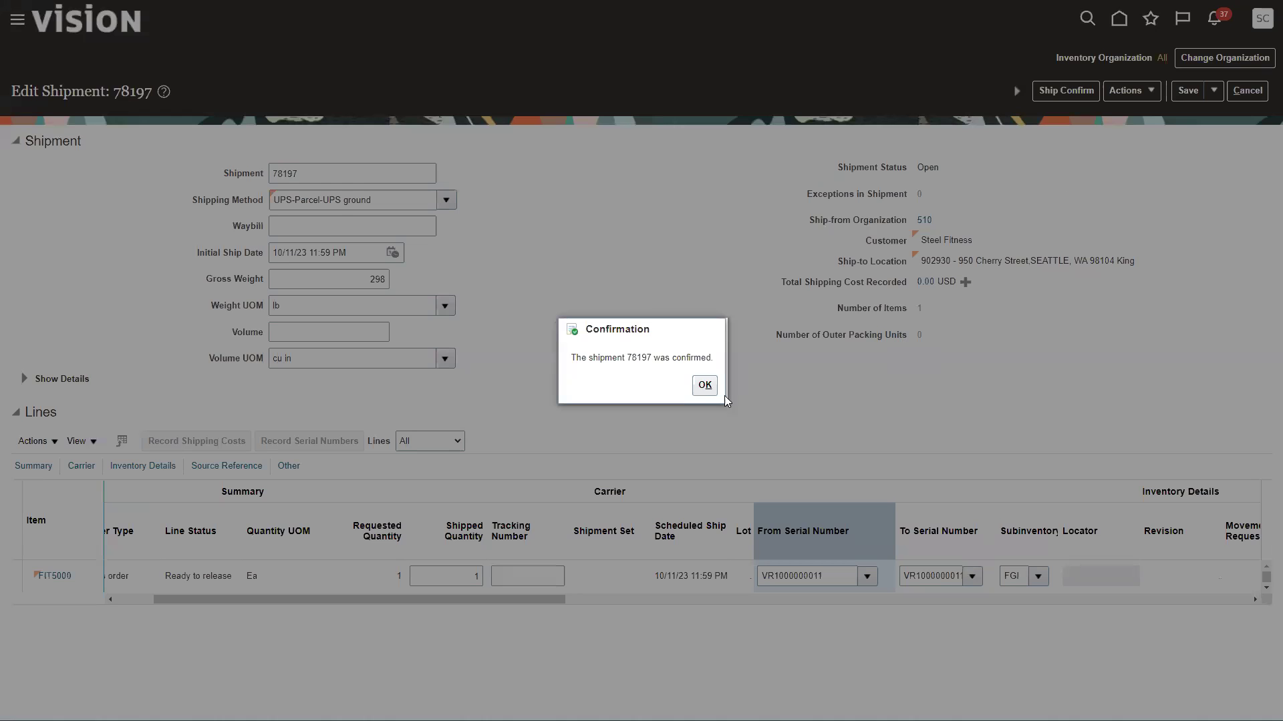
- Acknowledge the ship confirmation, then save and close the shipment line and Manage Shipment Lines
{"action": "left_click", "coordinate": [705, 385]}
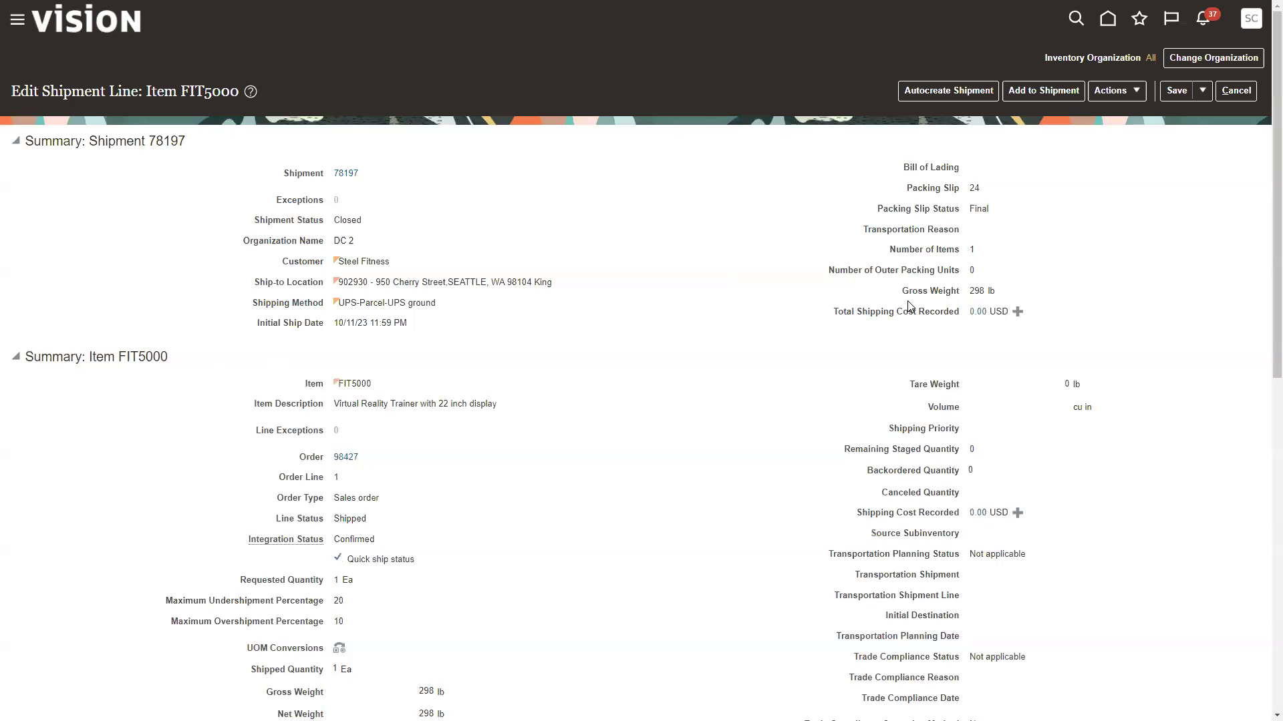
{"action": "left_click_drag", "start_coordinate": [333, 220], "coordinate": [361, 219]}
{"action": "left_click", "coordinate": [1203, 94]}
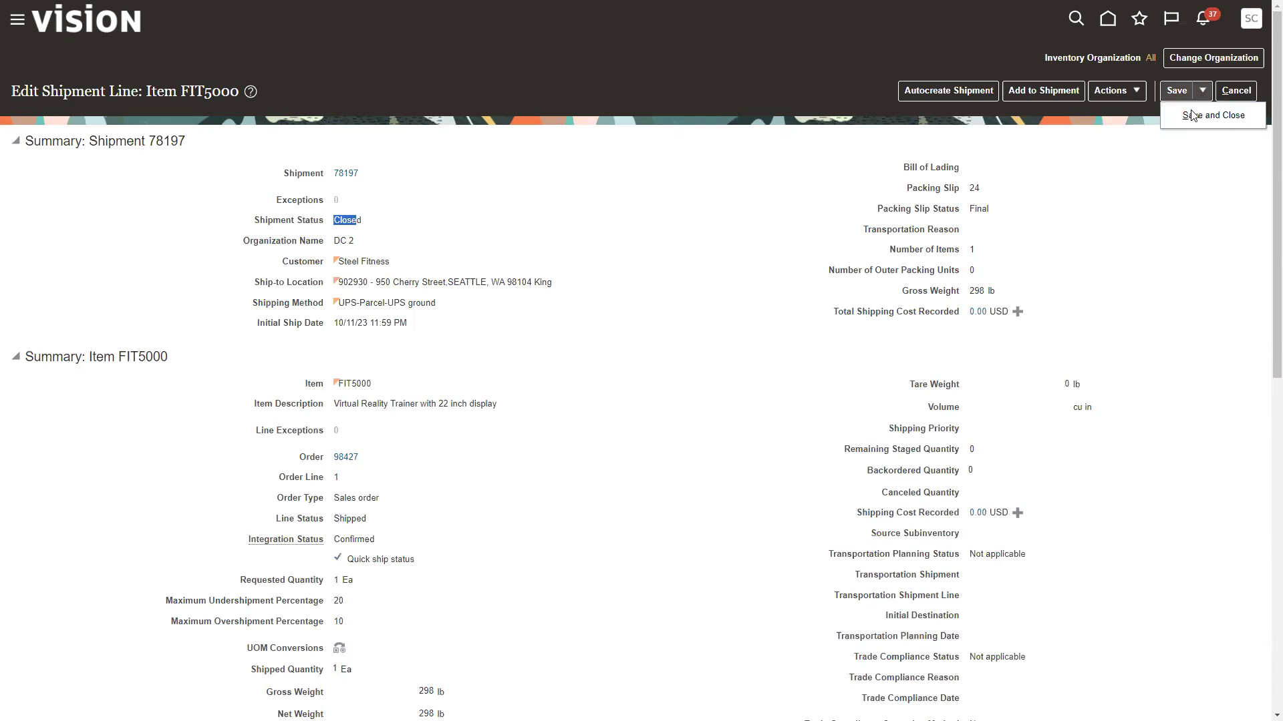
{"action": "left_click", "coordinate": [1192, 115]}
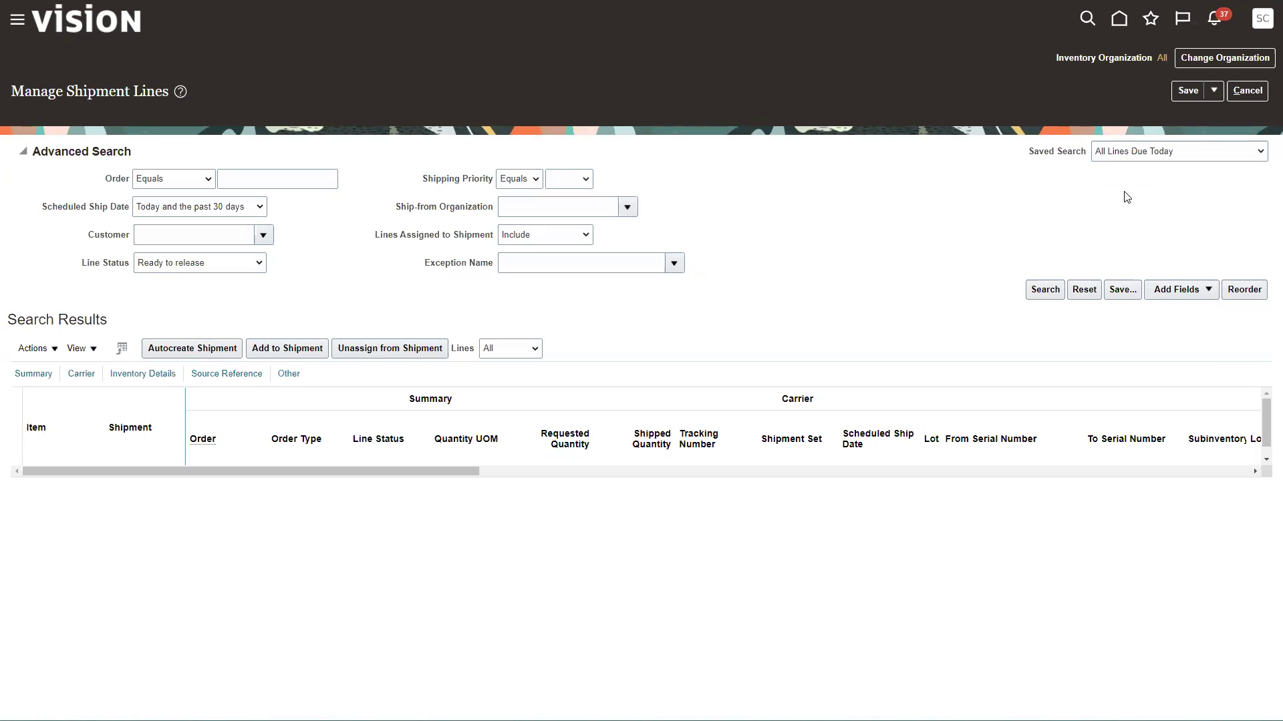
{"action": "left_click", "coordinate": [1214, 91]}
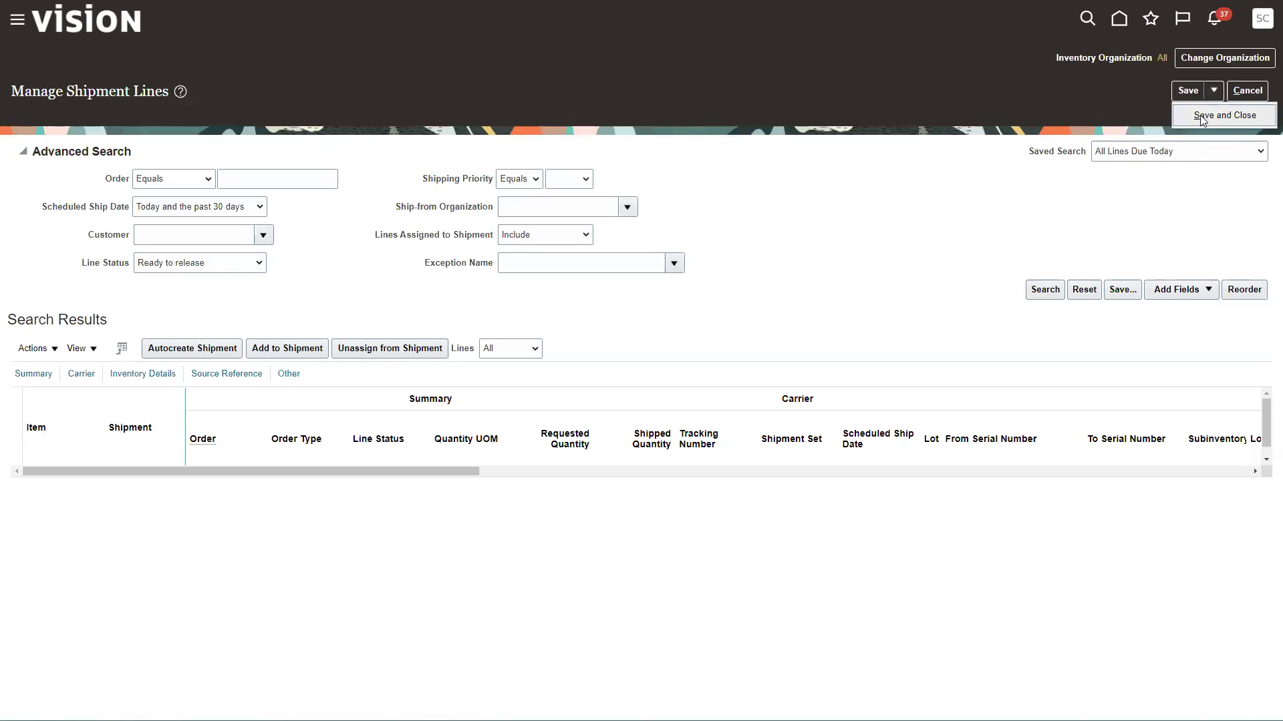
{"action": "left_click", "coordinate": [1202, 119]}
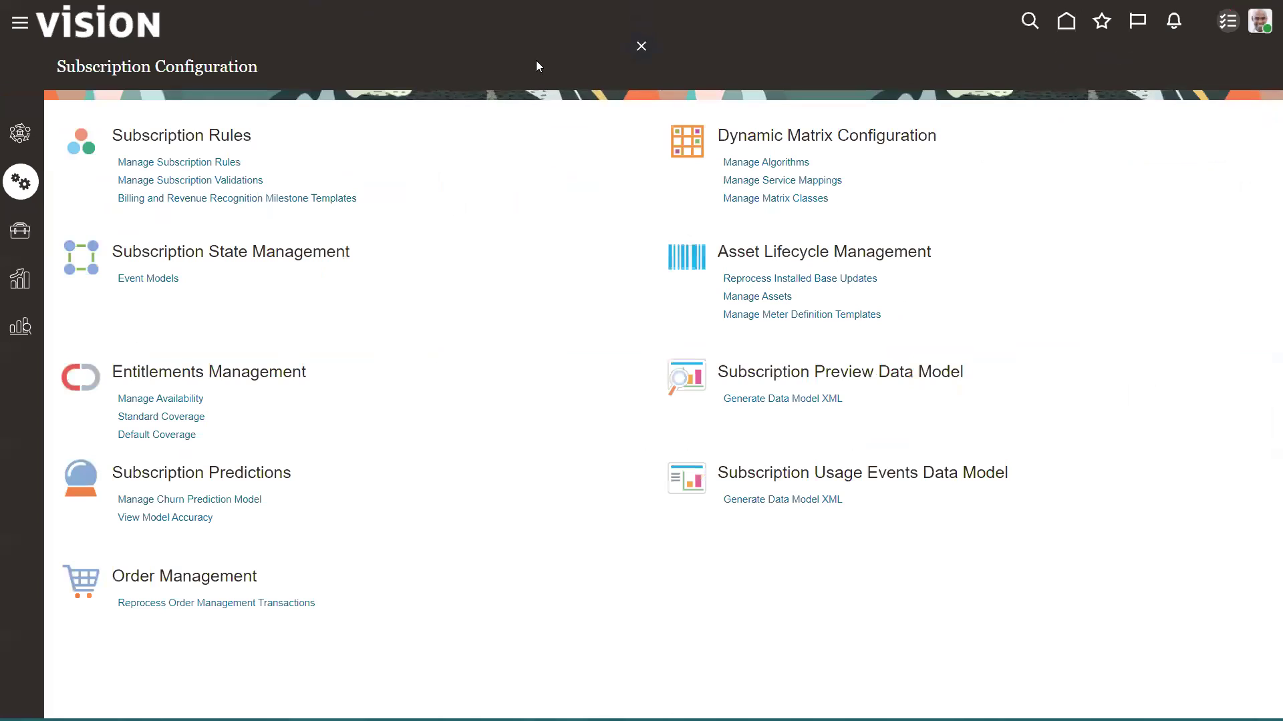
- Search Reprocess Installed Base Updates for pending updates after 10/10/23
{"action": "left_click", "coordinate": [777, 279]}
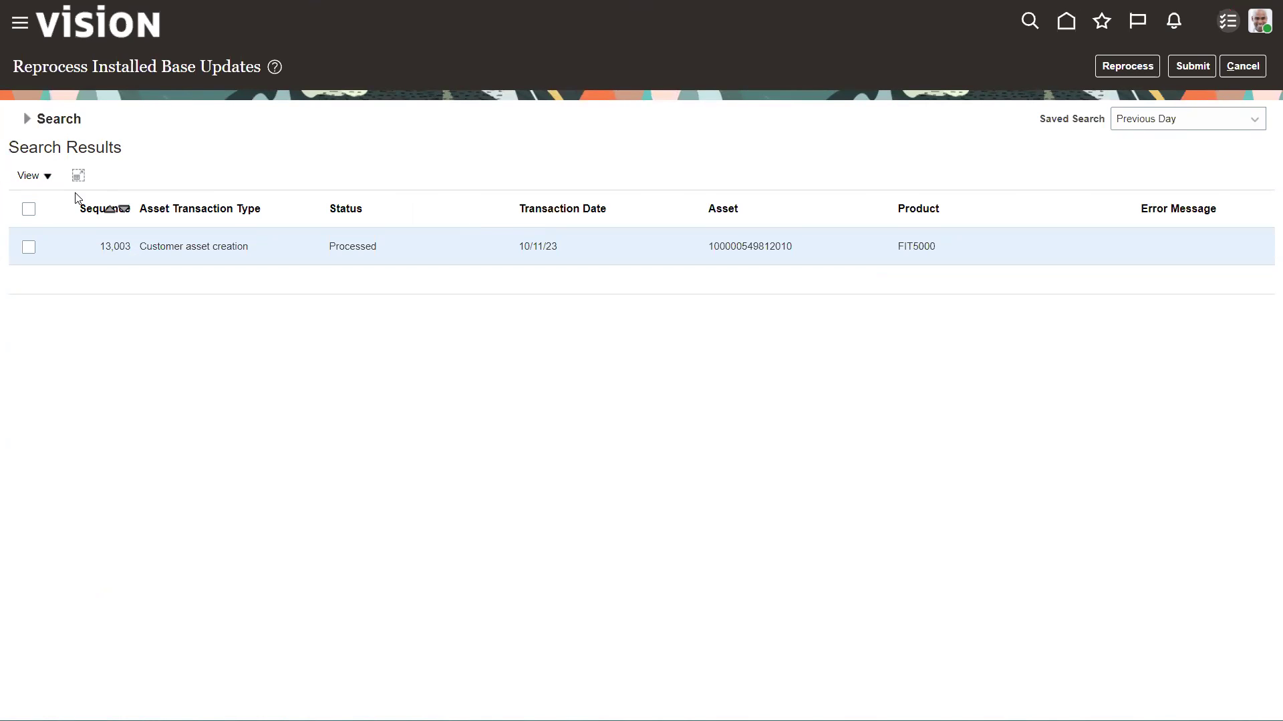
{"action": "left_click", "coordinate": [26, 119]}
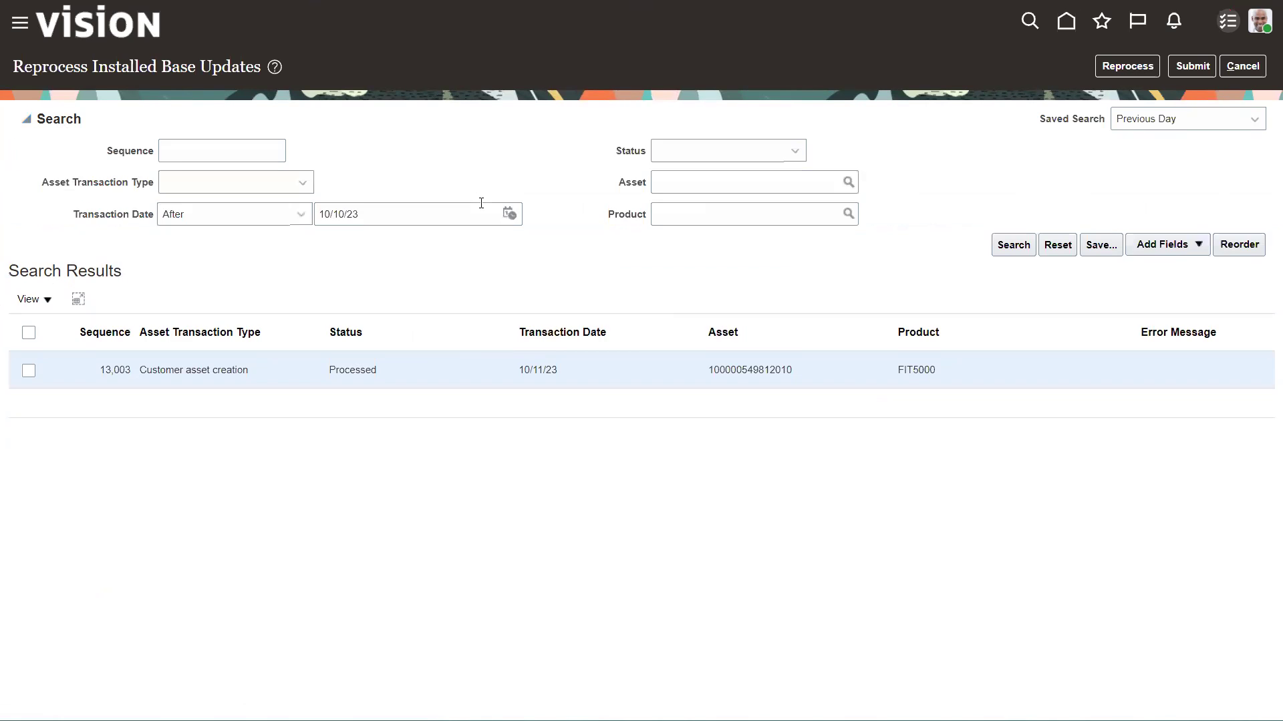
{"action": "left_click", "coordinate": [1014, 248]}
{"action": "left_click", "coordinate": [1014, 246]}
{"action": "left_click", "coordinate": [1014, 247]}
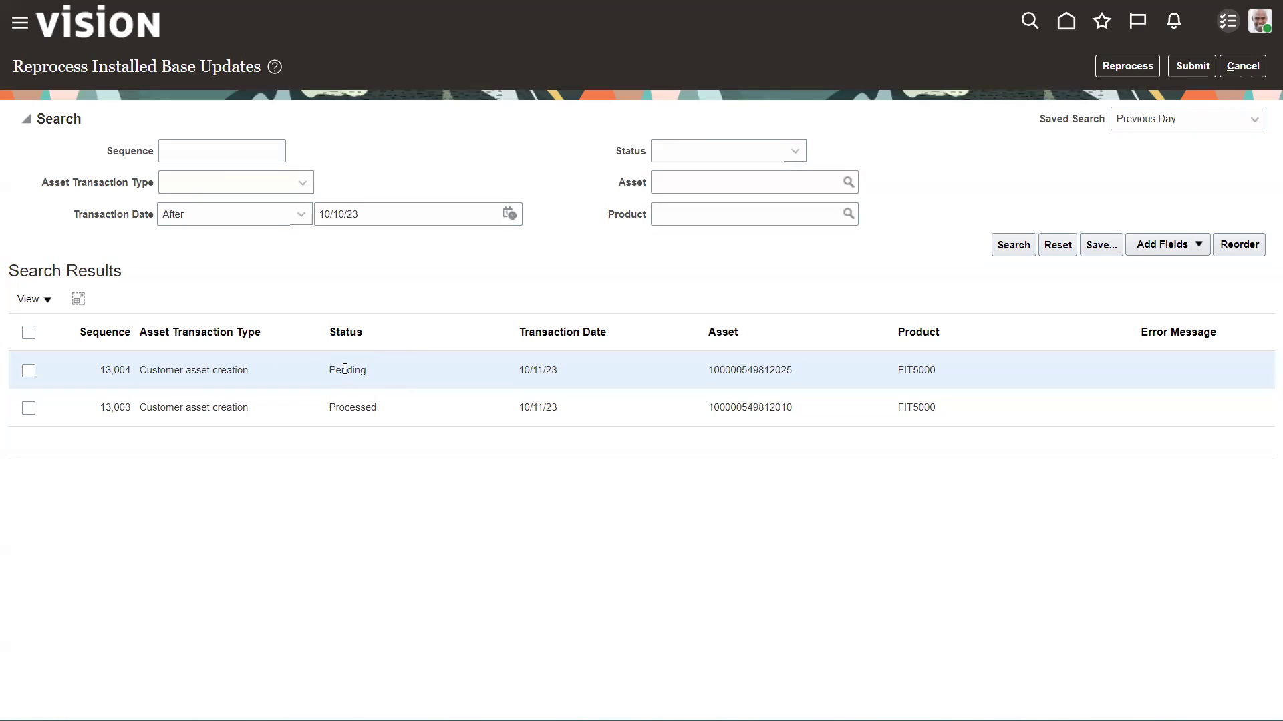
{"action": "left_click_drag", "start_coordinate": [309, 358], "coordinate": [400, 385]}
{"action": "left_click_drag", "start_coordinate": [696, 359], "coordinate": [808, 384]}
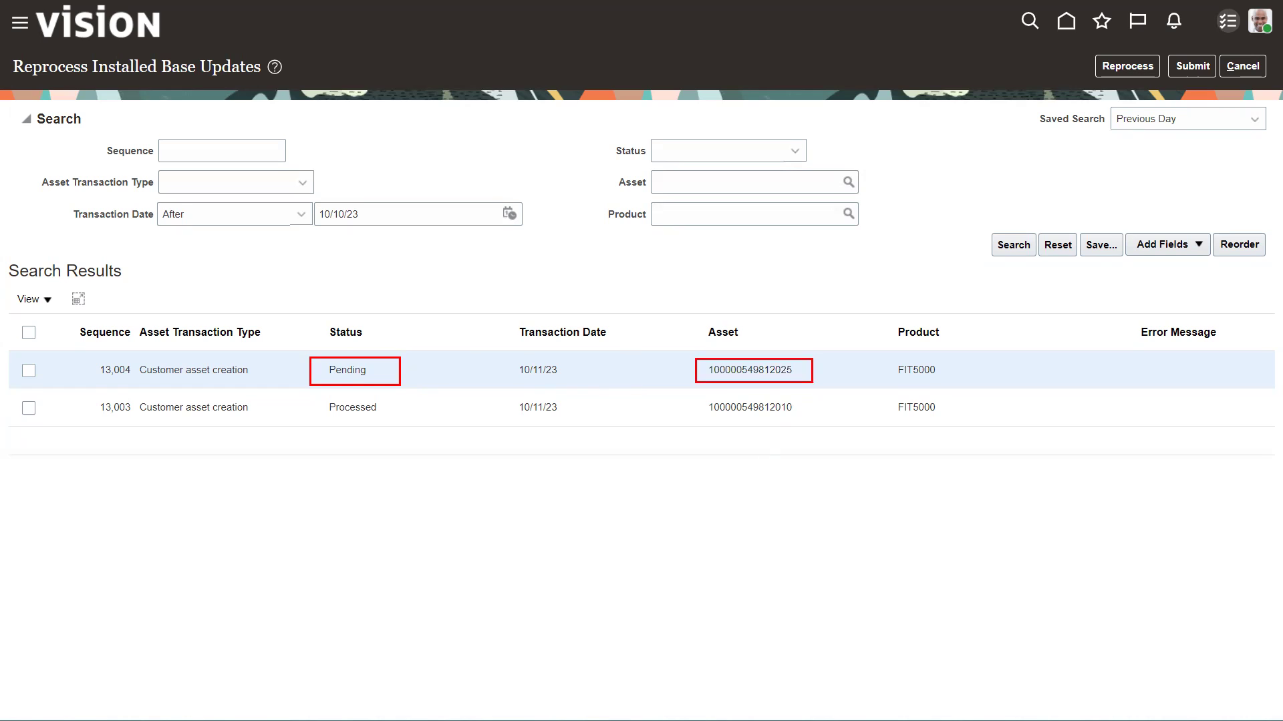
{"action": "key", "text": "Escape"}
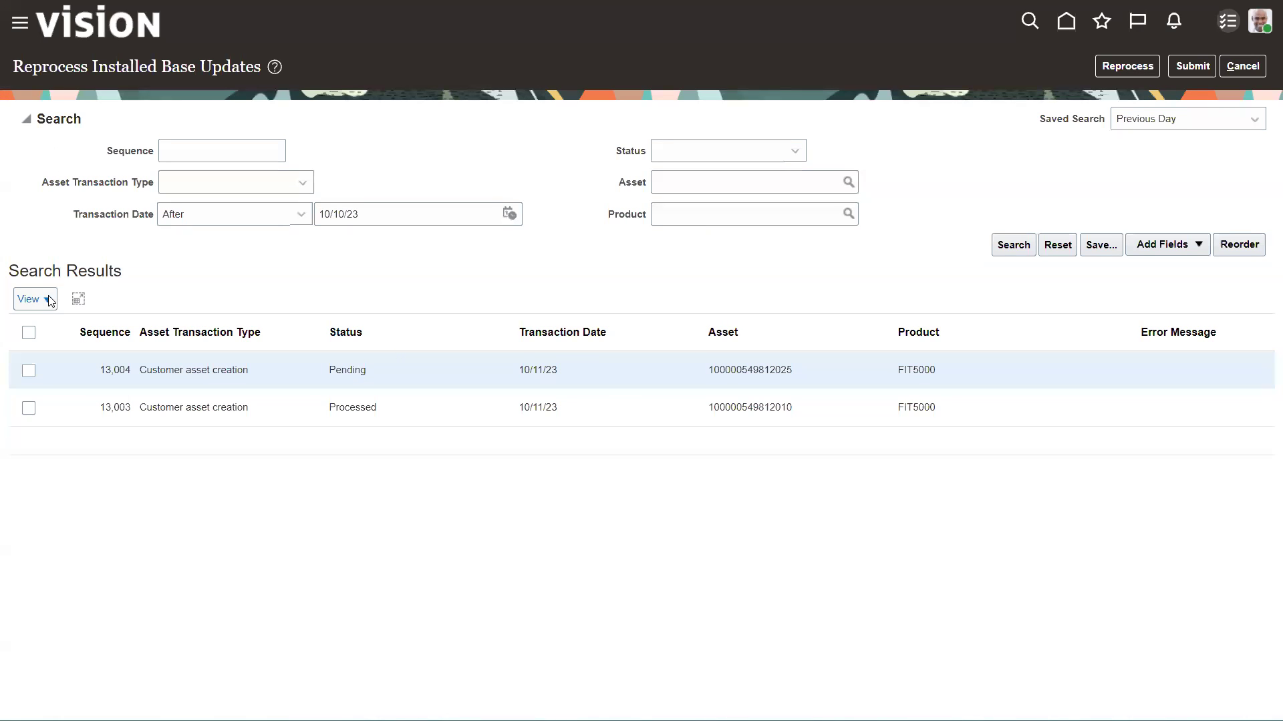
- Submit pending update 13,004 for reprocessing as process 6351125 and leave the page
{"action": "left_click", "coordinate": [29, 371]}
{"action": "left_click", "coordinate": [1181, 71]}
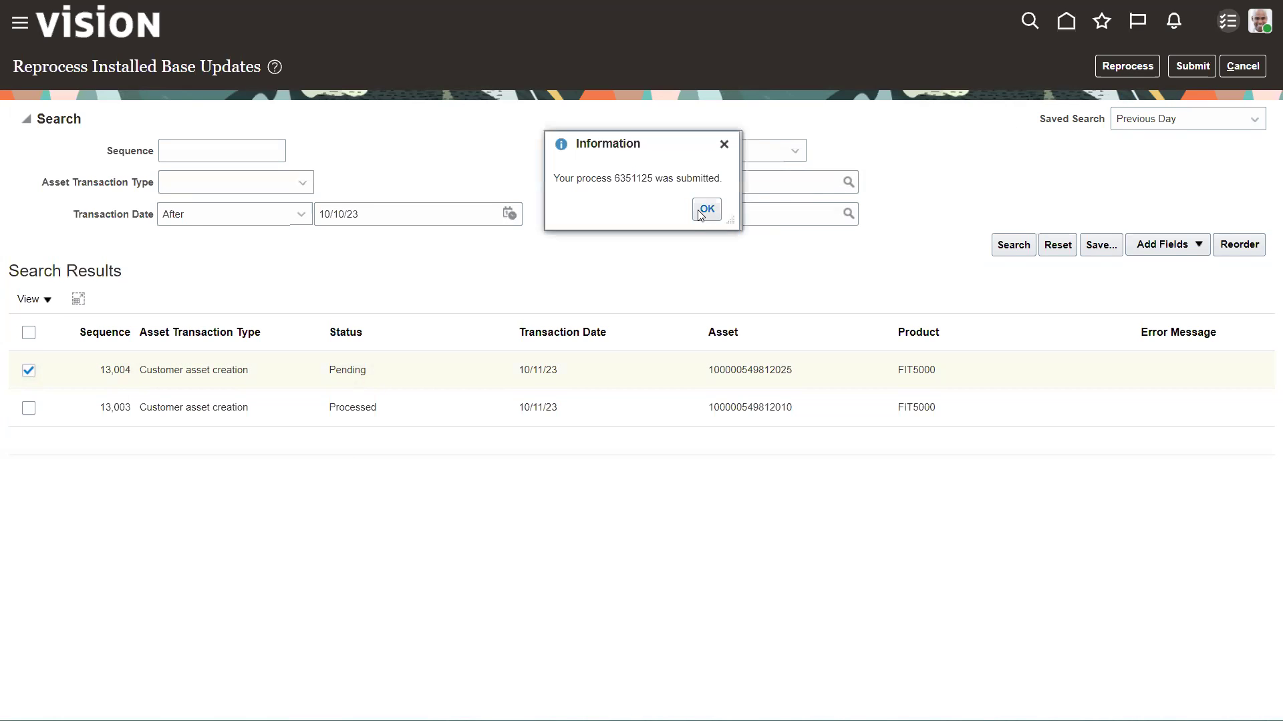
{"action": "left_click", "coordinate": [701, 211]}
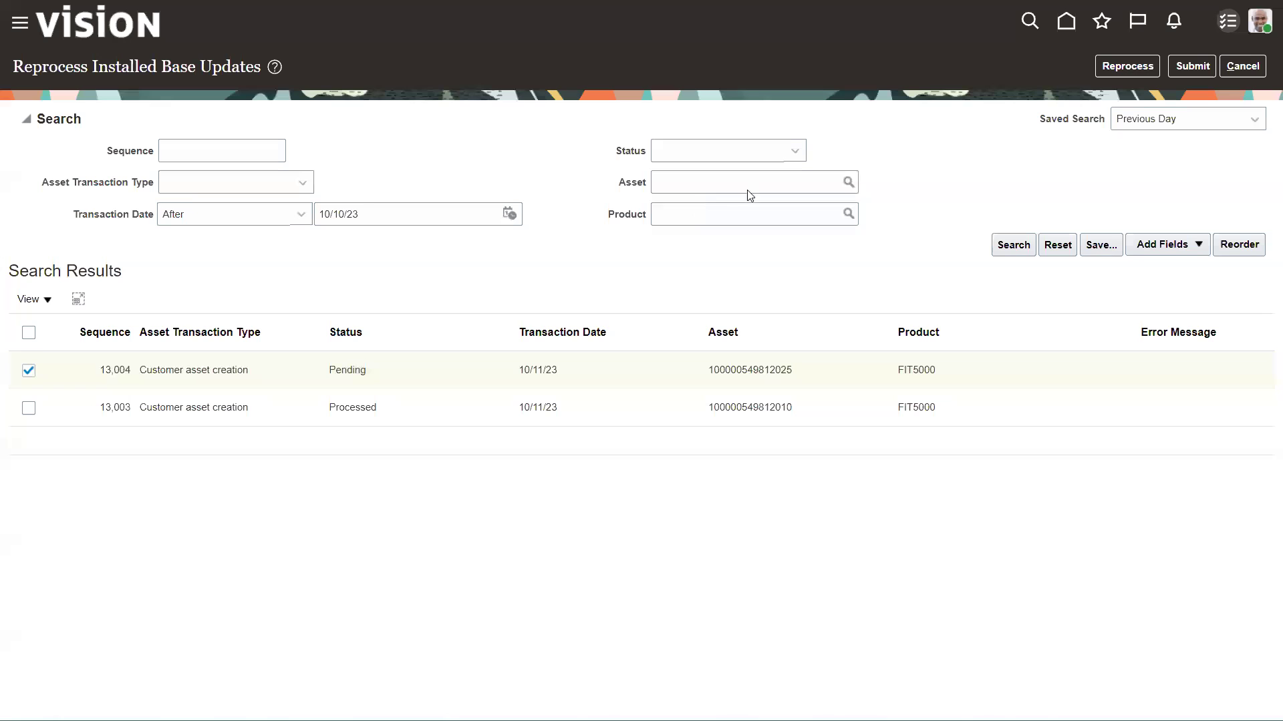
{"action": "left_click", "coordinate": [1241, 66]}
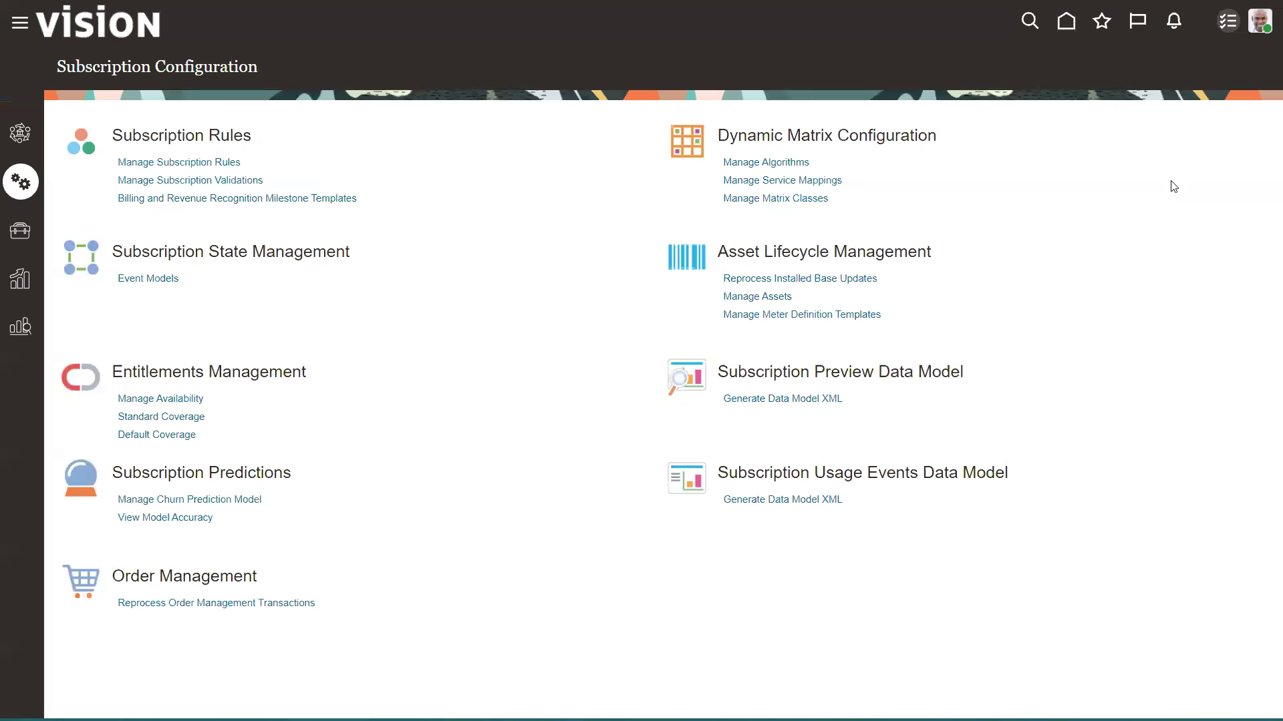
- Open subscription 39055 from the Subscriptions list, showing Steel Fitness's Active WARST12 1-year warranty
{"action": "left_click", "coordinate": [20, 138]}
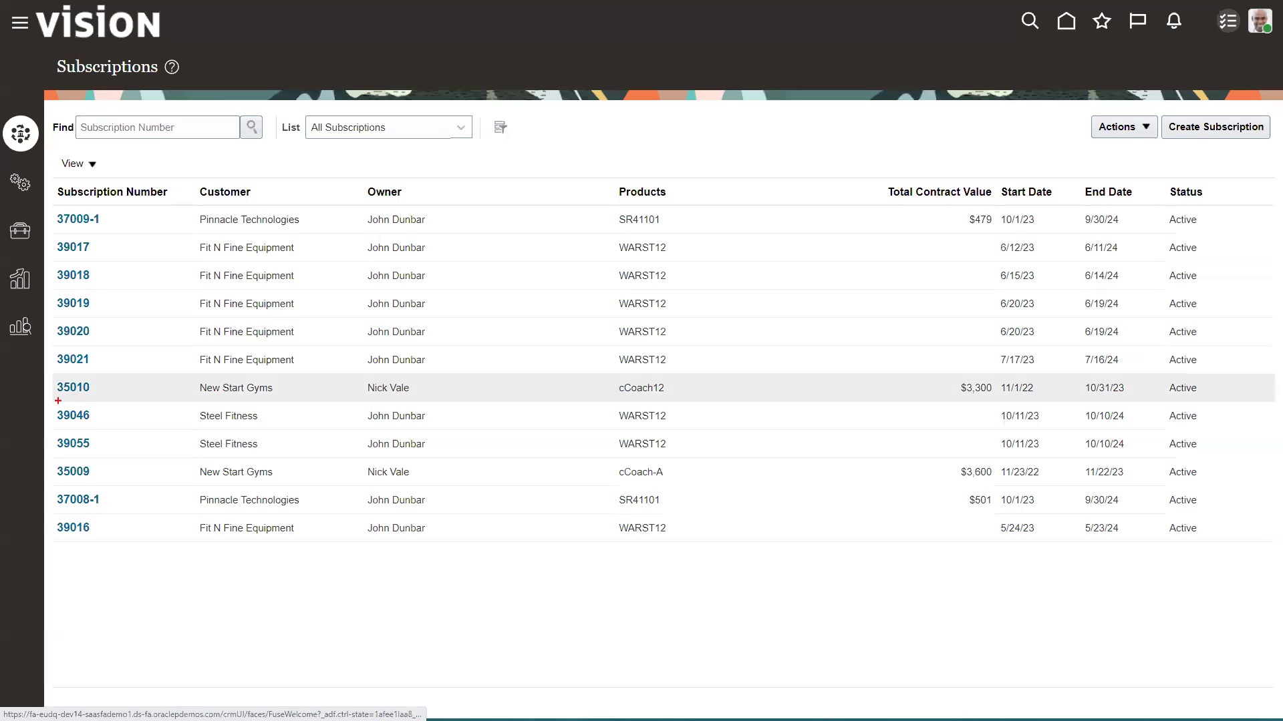
{"action": "left_click_drag", "start_coordinate": [47, 402], "coordinate": [141, 434]}
{"action": "key", "text": "Escape"}
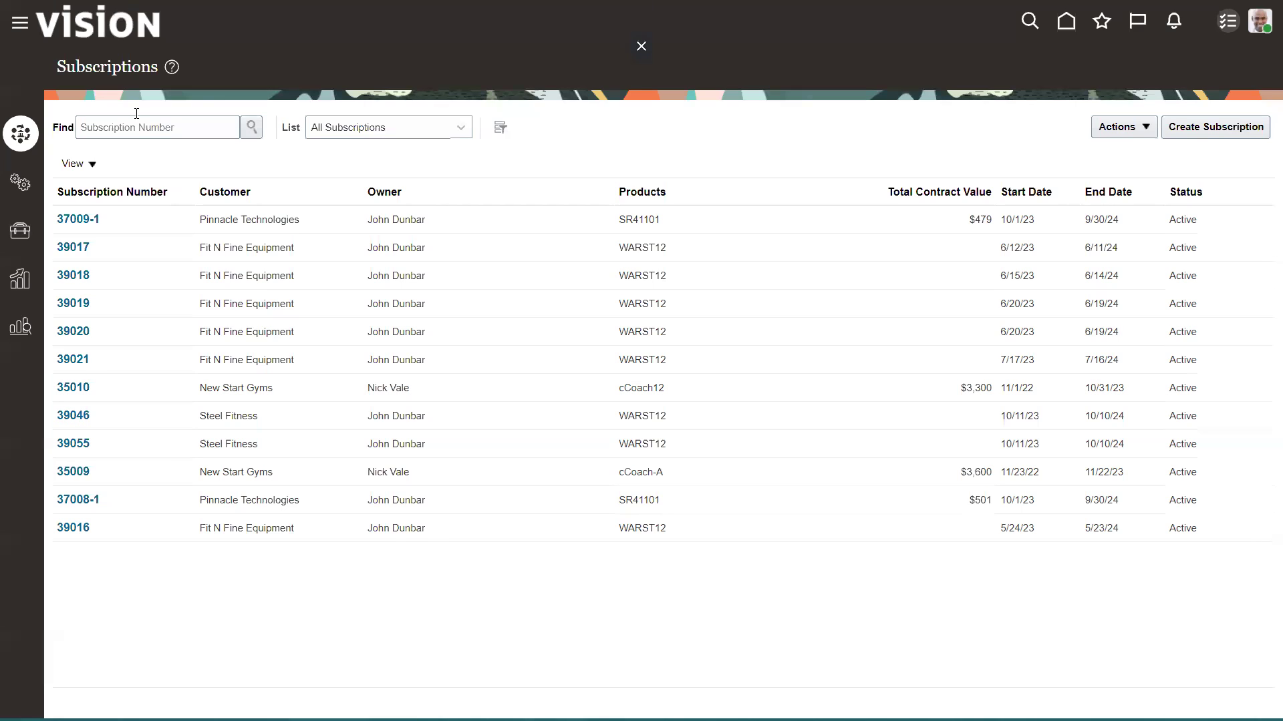
{"action": "left_click", "coordinate": [73, 444]}
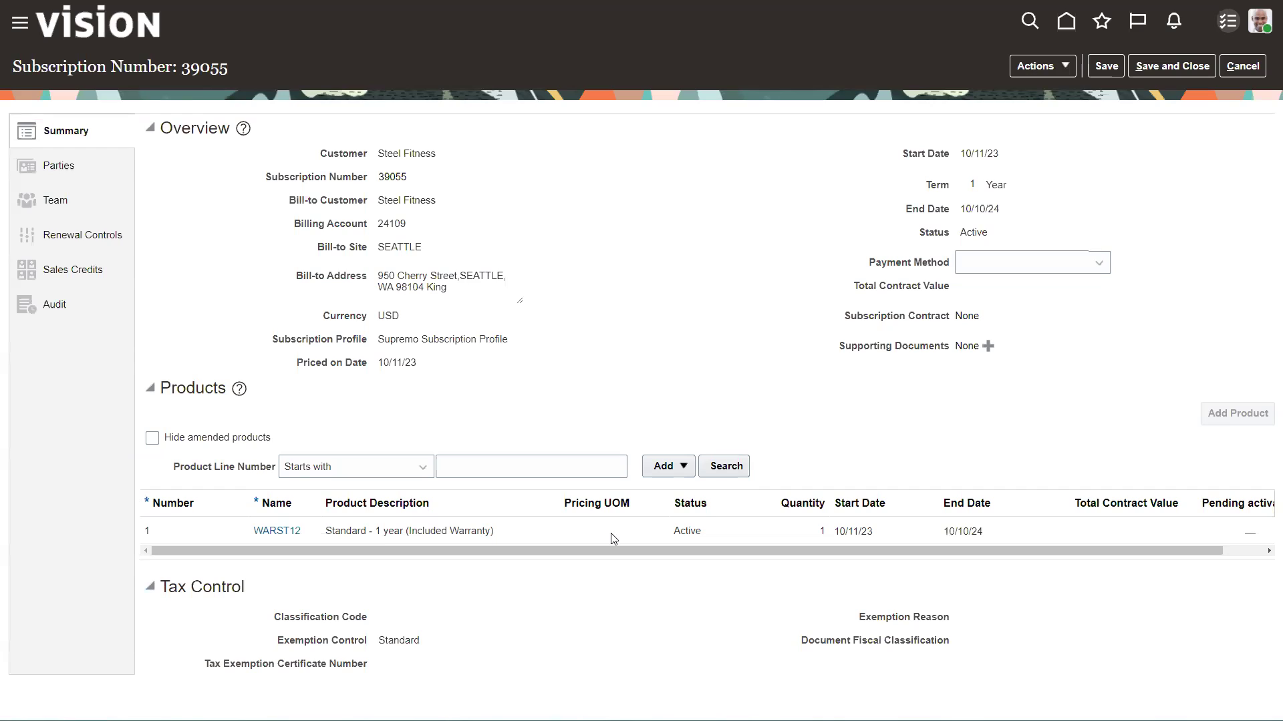
{"action": "left_click_drag", "start_coordinate": [387, 153], "coordinate": [415, 153]}
- Open the WARST12 warranty line's Covered Levels and check the covered asset's serial number
{"action": "left_click", "coordinate": [281, 530]}
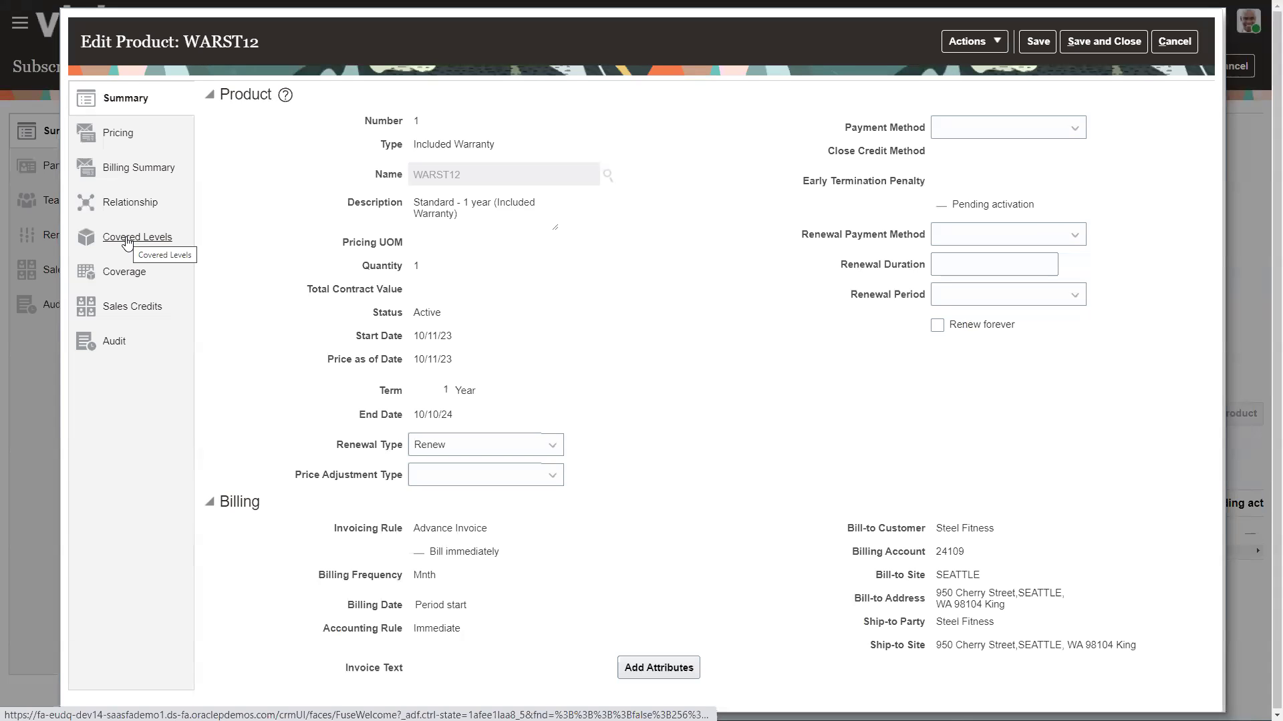
{"action": "left_click", "coordinate": [128, 244]}
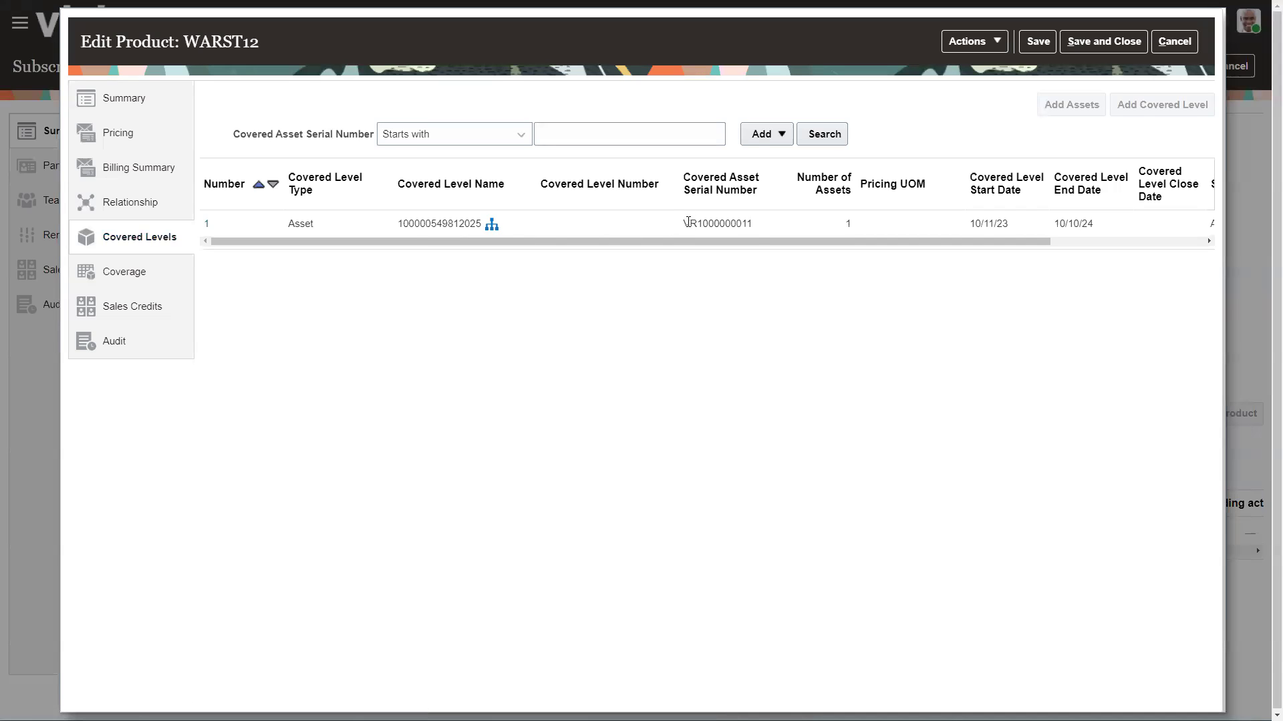
{"action": "left_click_drag", "start_coordinate": [684, 223], "coordinate": [760, 228]}
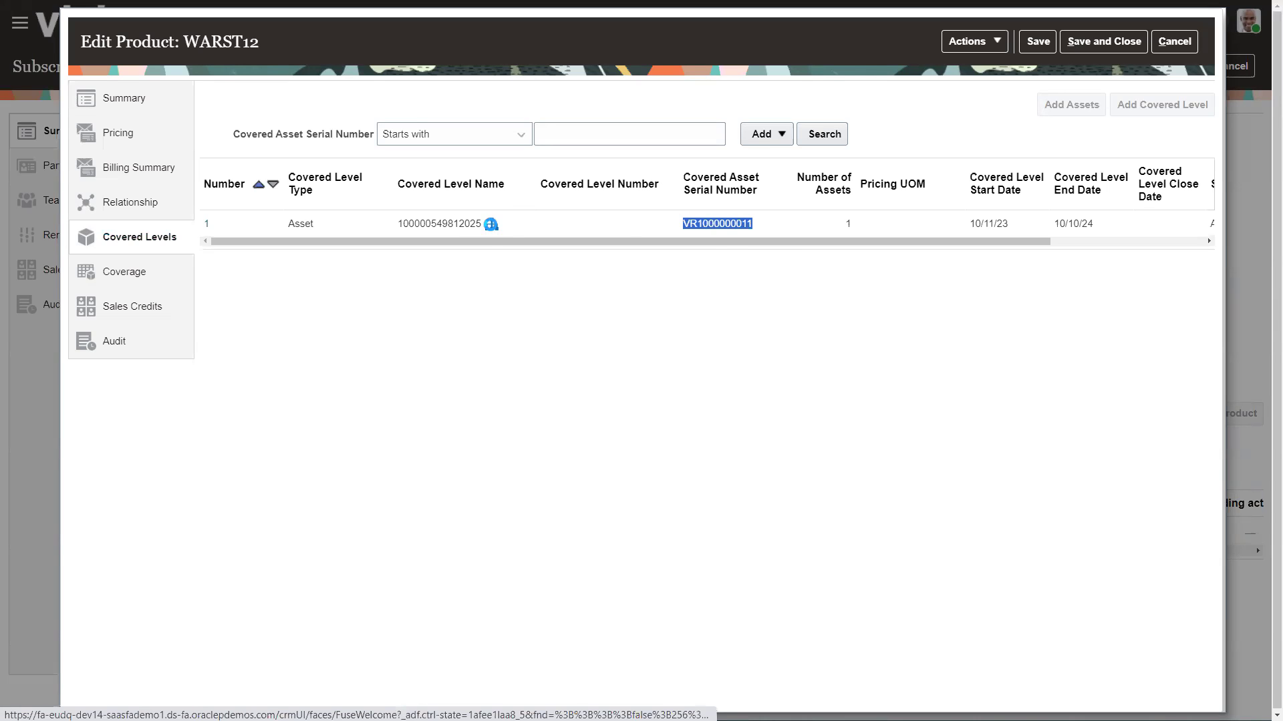
- Review the covered asset hierarchy, including child line 1.1 with the ECM300001 component
{"action": "left_click", "coordinate": [491, 223]}
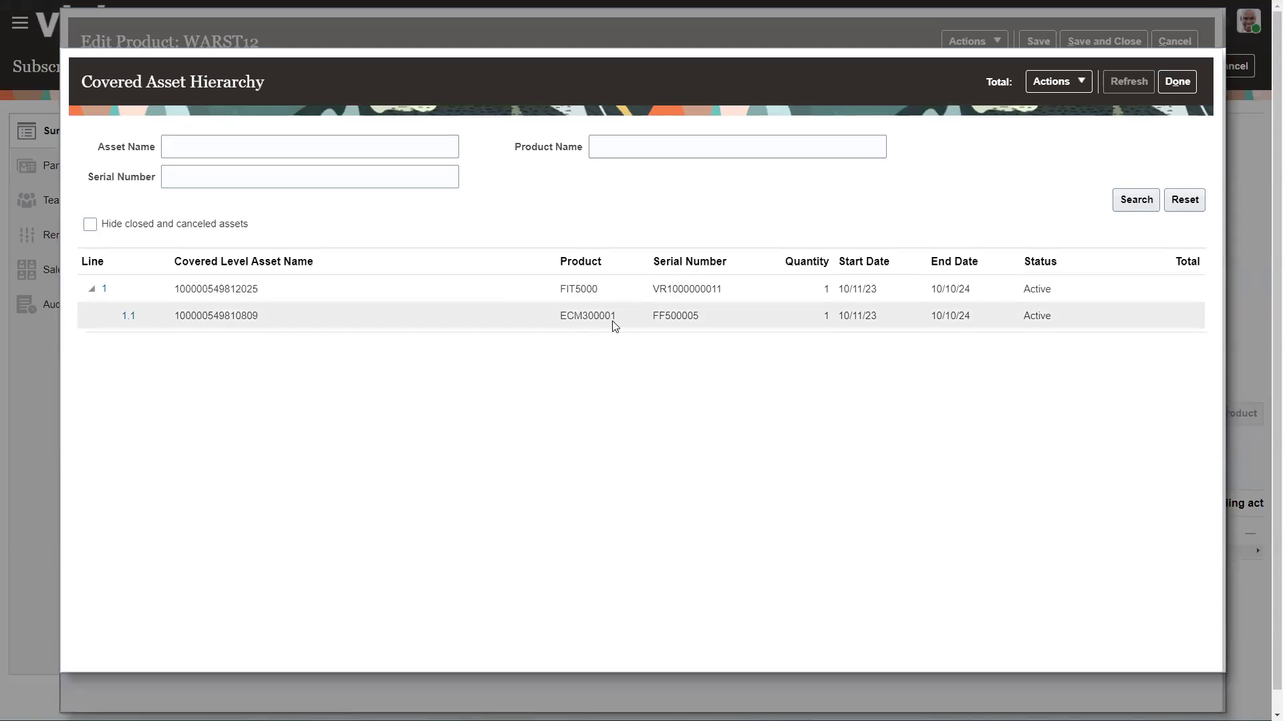
{"action": "left_click", "coordinate": [233, 321]}
{"action": "left_click_drag", "start_coordinate": [178, 312], "coordinate": [244, 314]}
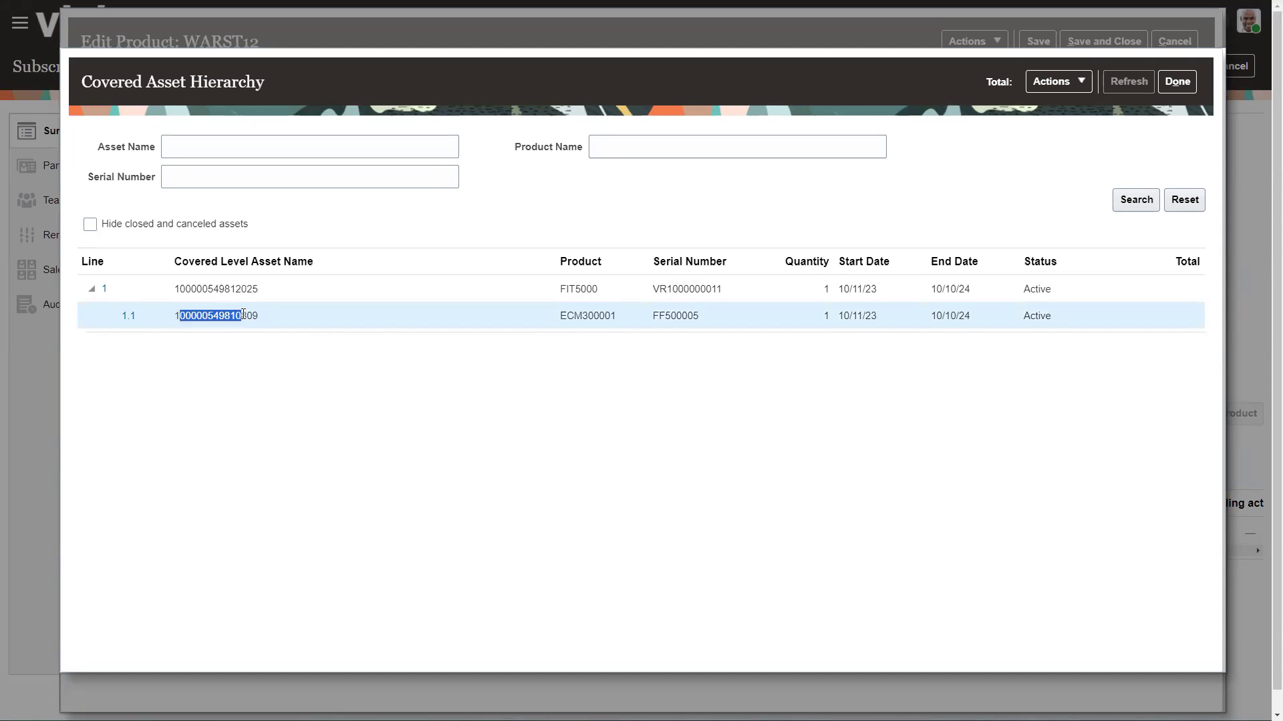
{"action": "left_click_drag", "start_coordinate": [538, 316], "coordinate": [1073, 314]}
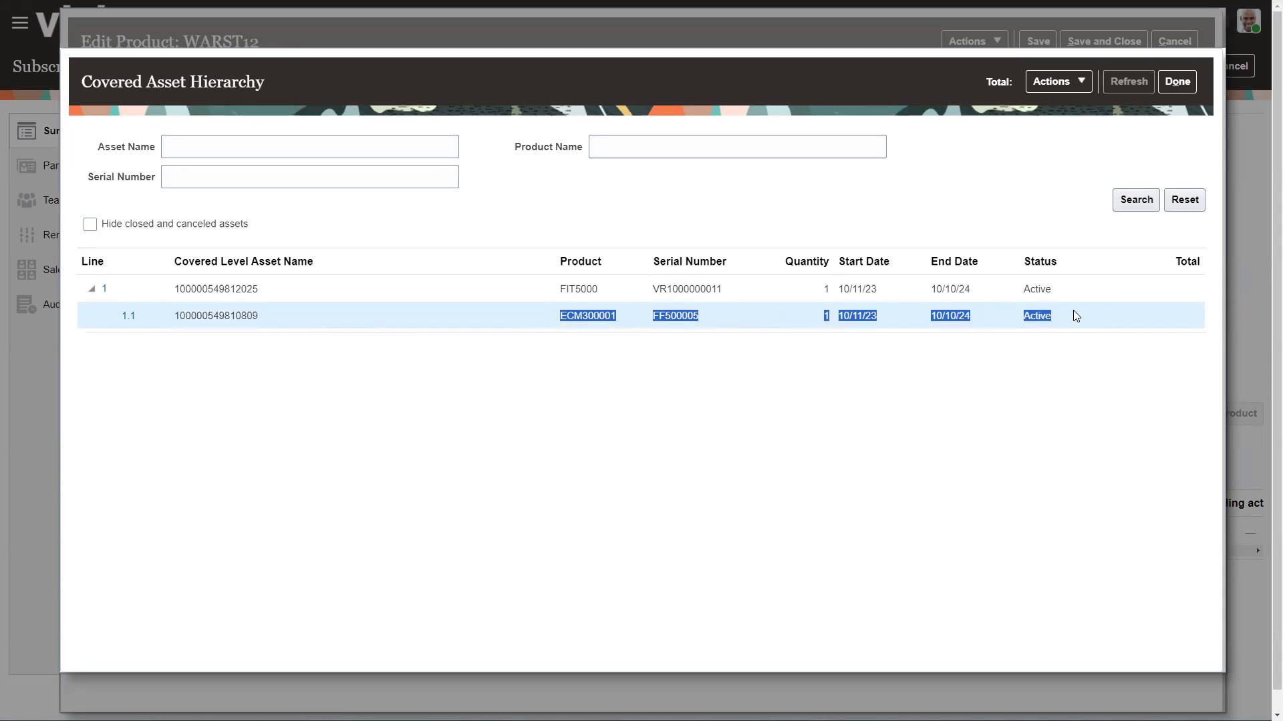
{"action": "left_click", "coordinate": [715, 333]}
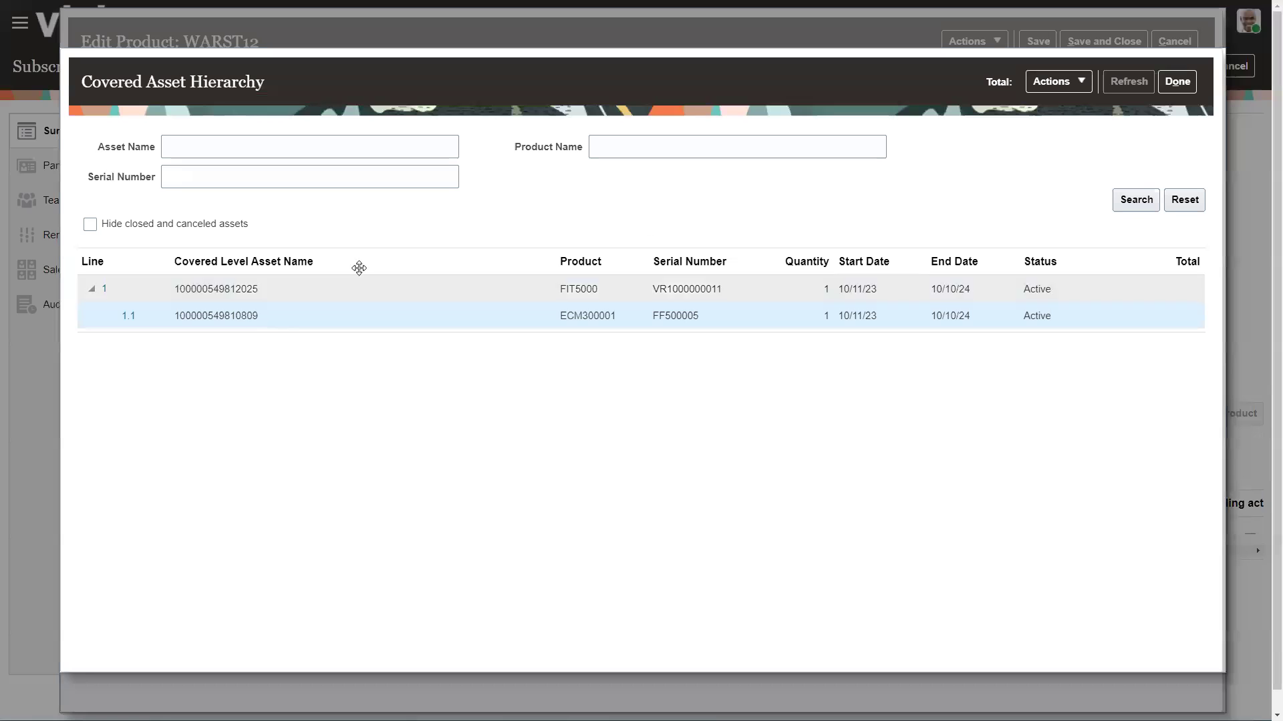
{"action": "left_click", "coordinate": [1177, 82]}
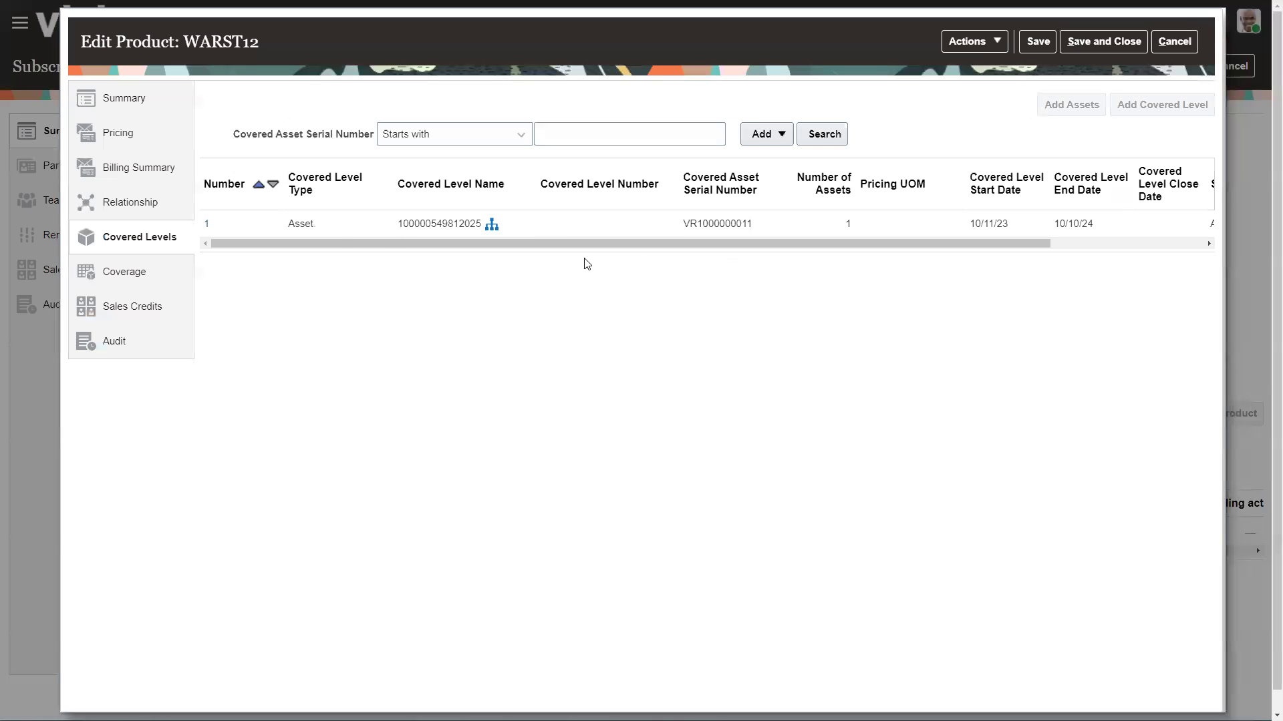
- Show WARST12's coverage and review the Silver Coverage entitlement rules and discount adjustments
{"action": "left_click", "coordinate": [135, 279]}
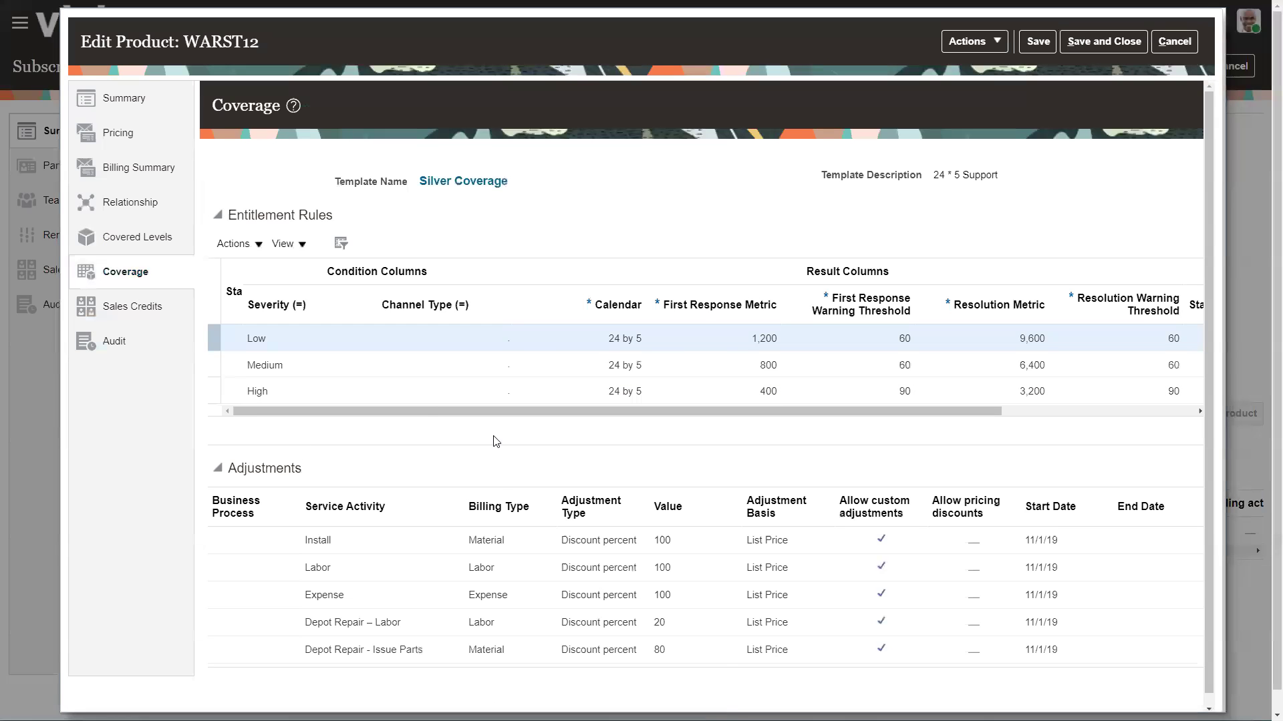
{"action": "left_click_drag", "start_coordinate": [410, 182], "coordinate": [546, 209]}
{"action": "right_click", "coordinate": [546, 210]}
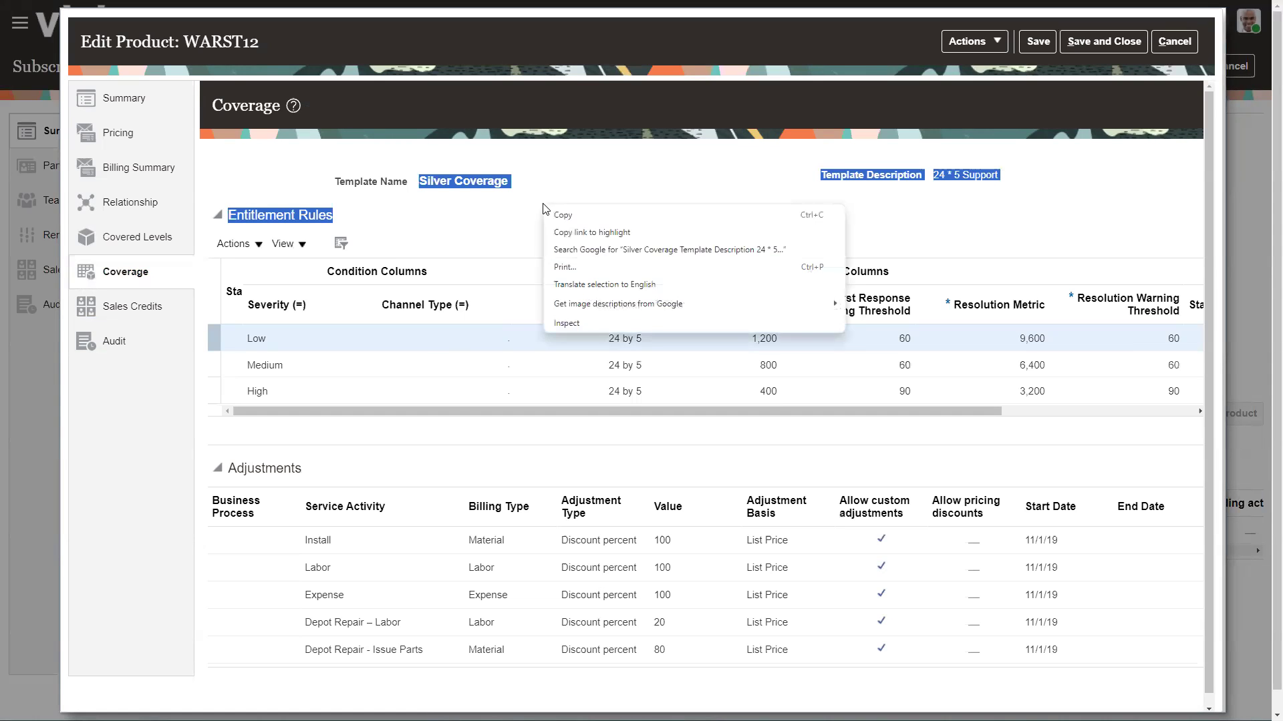
{"action": "left_click", "coordinate": [628, 175]}
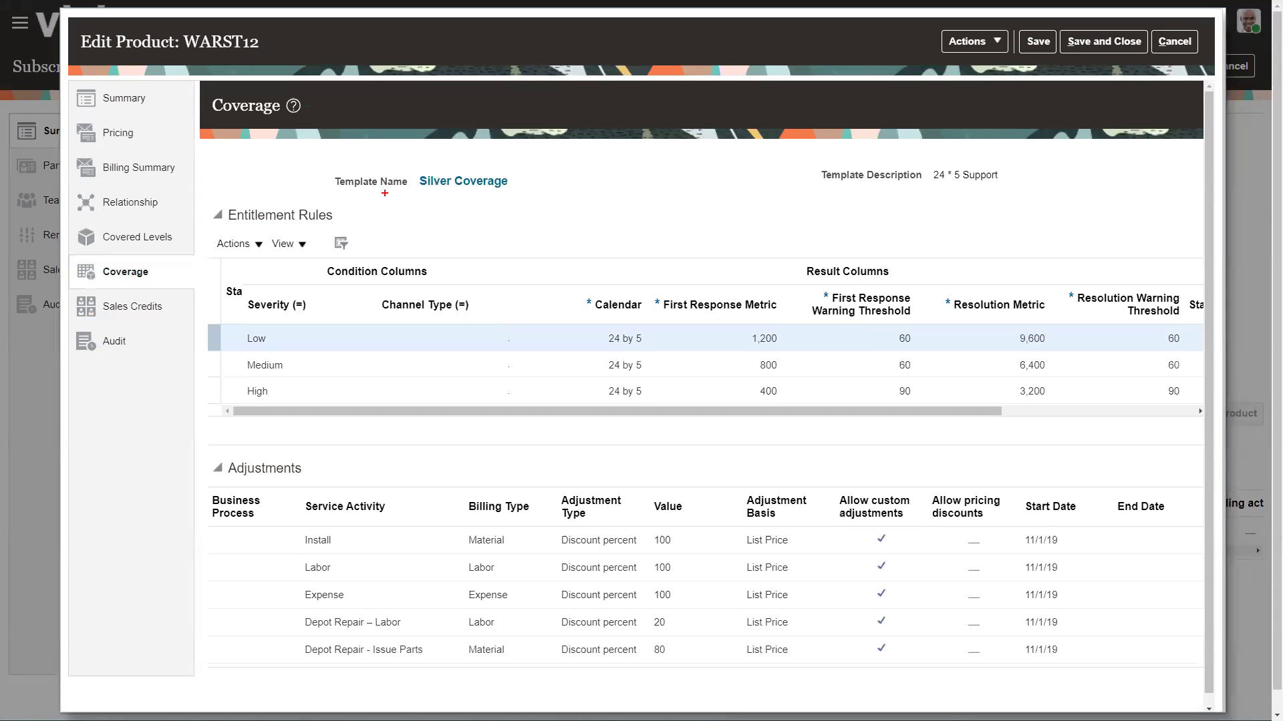
{"action": "left_click_drag", "start_coordinate": [405, 164], "coordinate": [573, 189]}
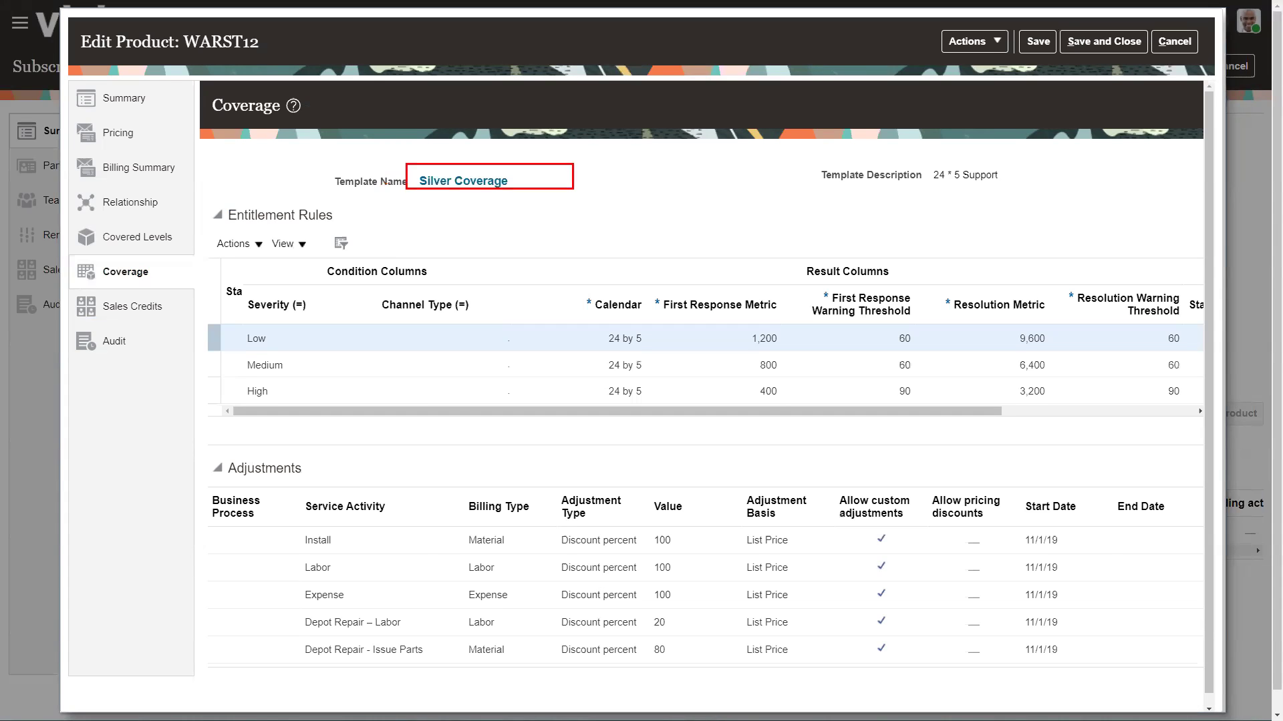
{"action": "key", "text": "Escape"}
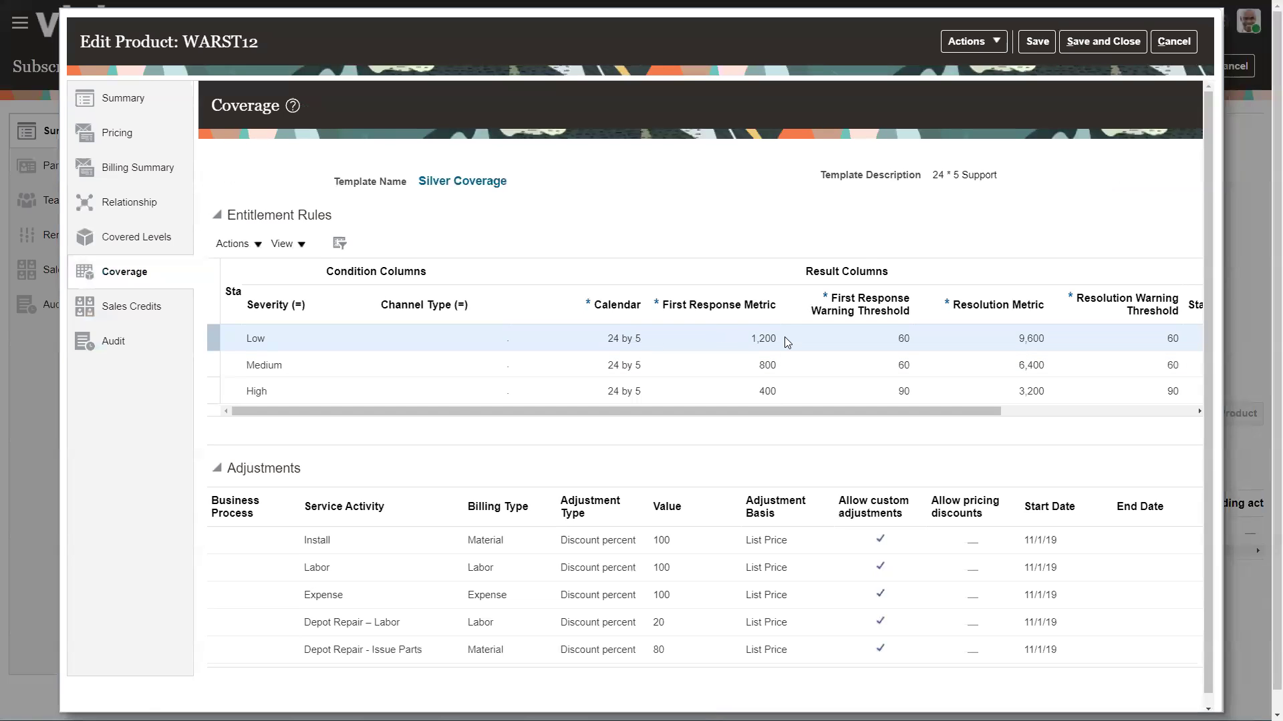
{"action": "left_click_drag", "start_coordinate": [955, 410], "coordinate": [374, 461]}
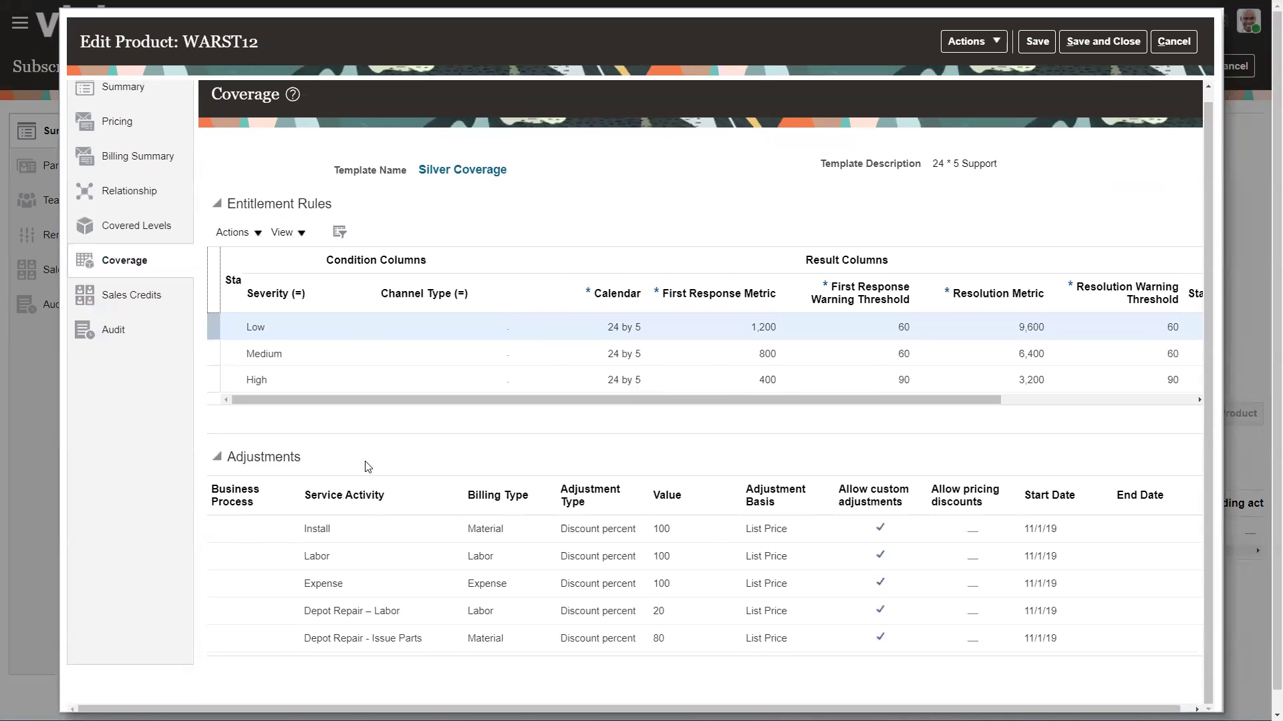
{"action": "mouse_move", "coordinate": [213, 449]}
{"action": "left_mouse_down"}
{"action": "mouse_move", "coordinate": [770, 684]}
{"action": "mouse_move", "coordinate": [1197, 663]}
{"action": "left_mouse_up"}
- Cancel out of the WARST12 product details and save and close subscription 39055
{"action": "right_click", "coordinate": [753, 175]}
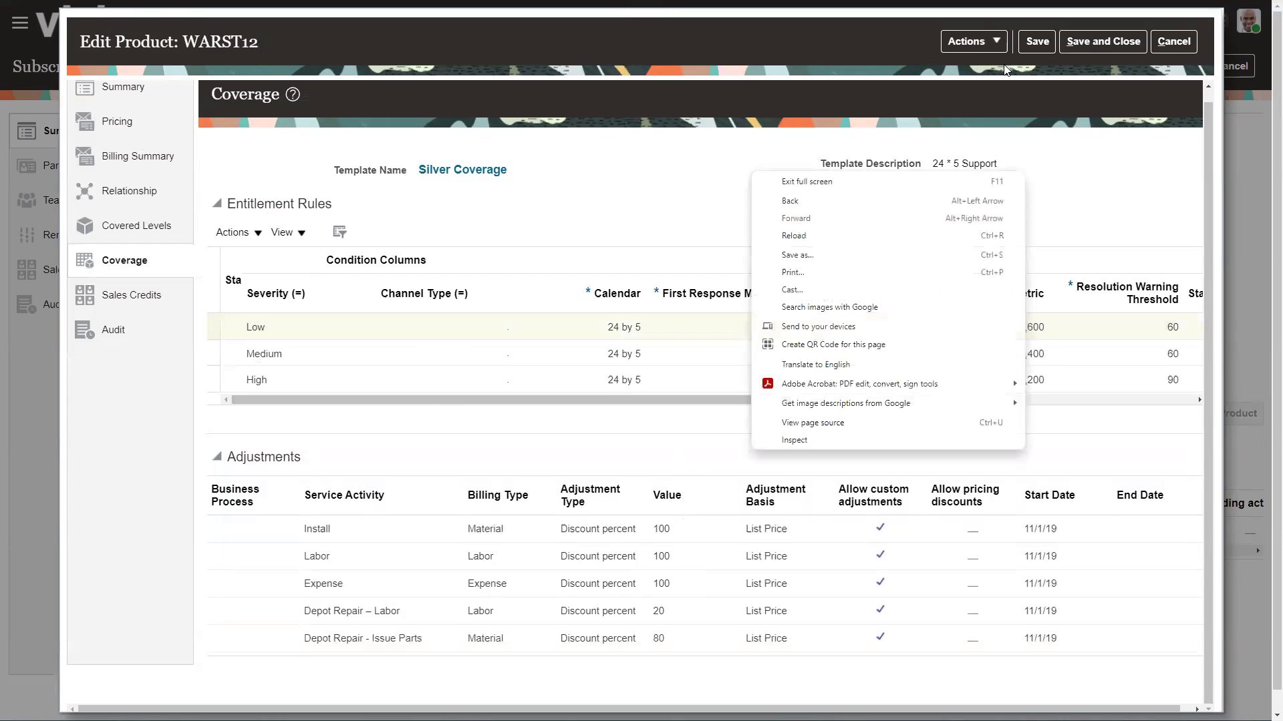
{"action": "left_click", "coordinate": [1174, 41]}
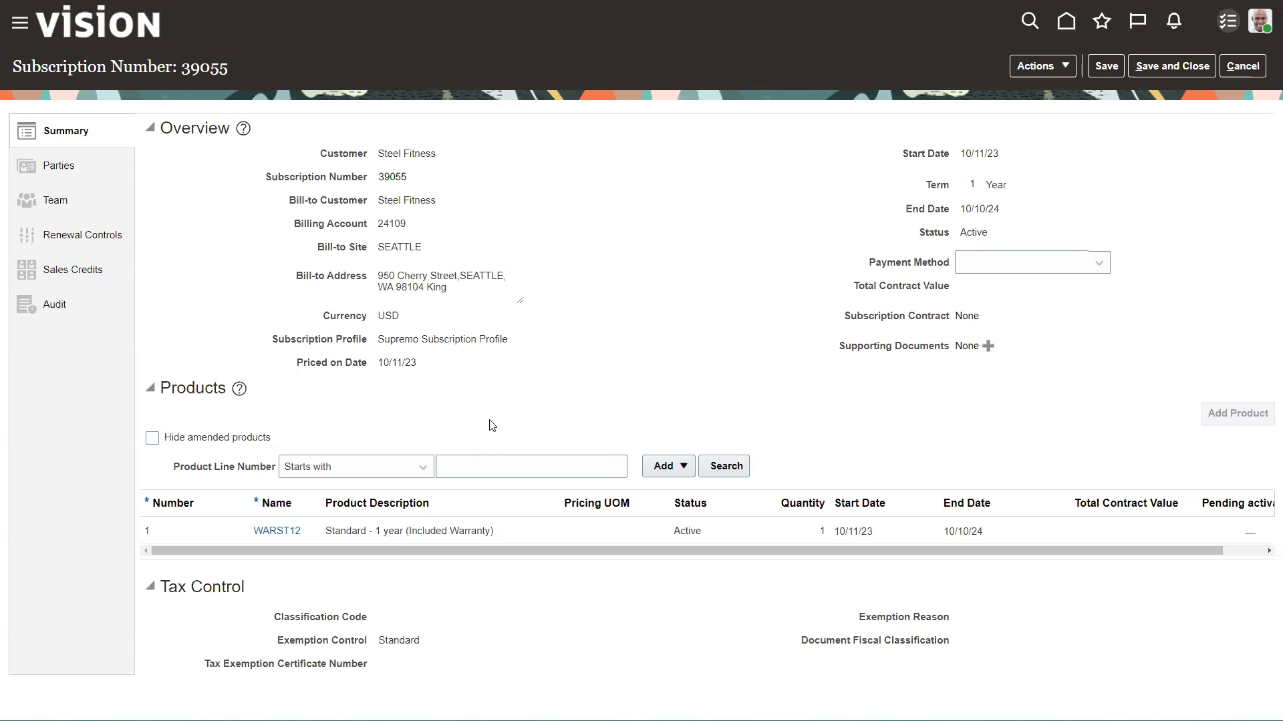
{"action": "left_click", "coordinate": [1181, 65]}
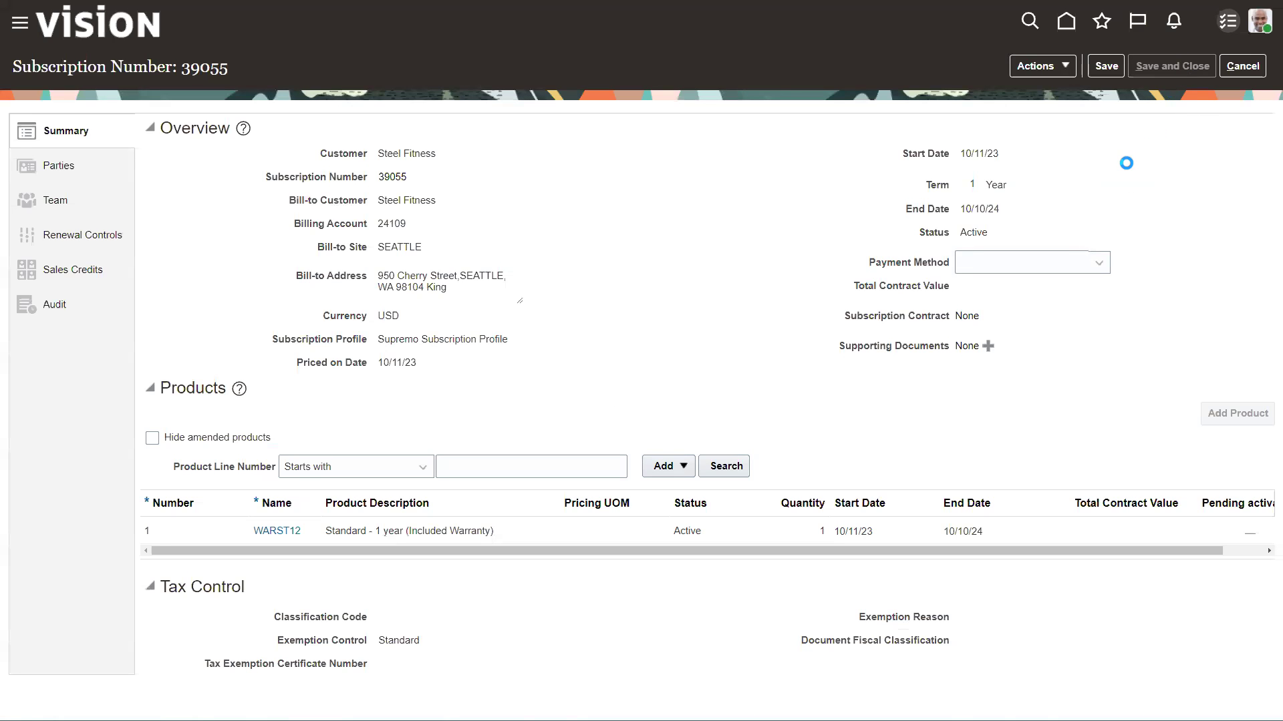